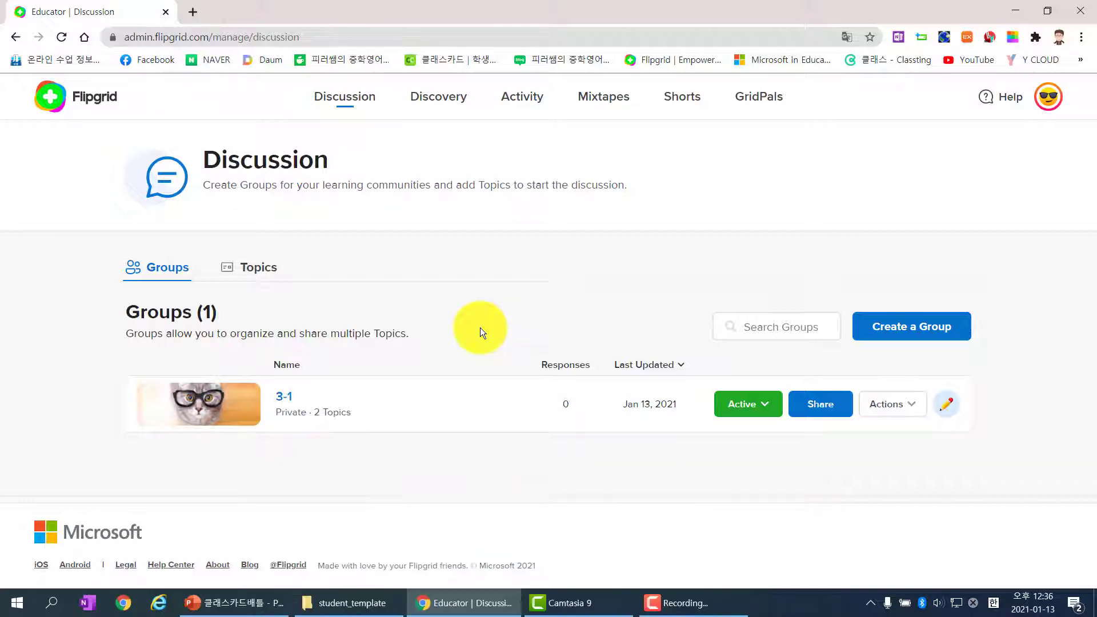
Step: Open the 3-1 group from the Discussion page's Groups list
click(290, 403)
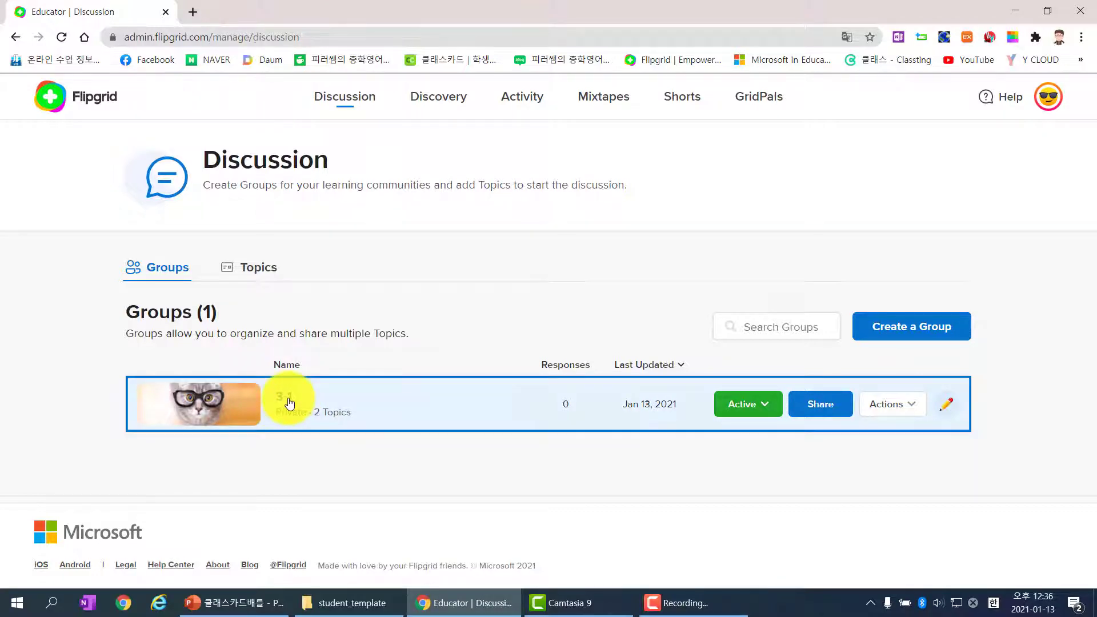
Step: Edit the 3-1 group and scroll down to its Student Username roster under Permissions
click(962, 211)
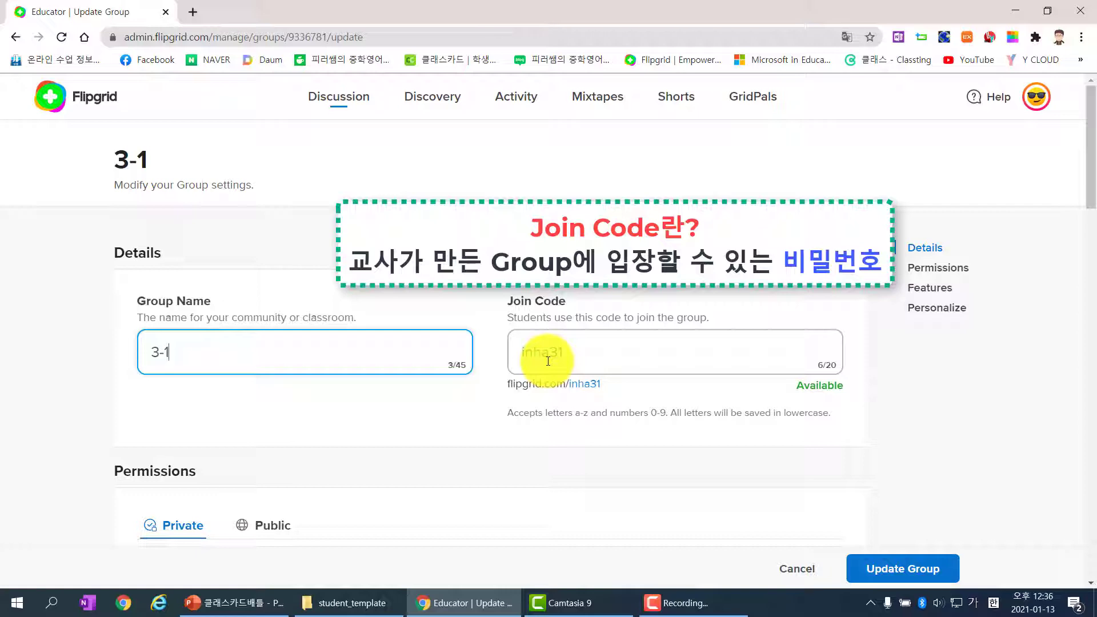
scroll(916, 389, down, 9)
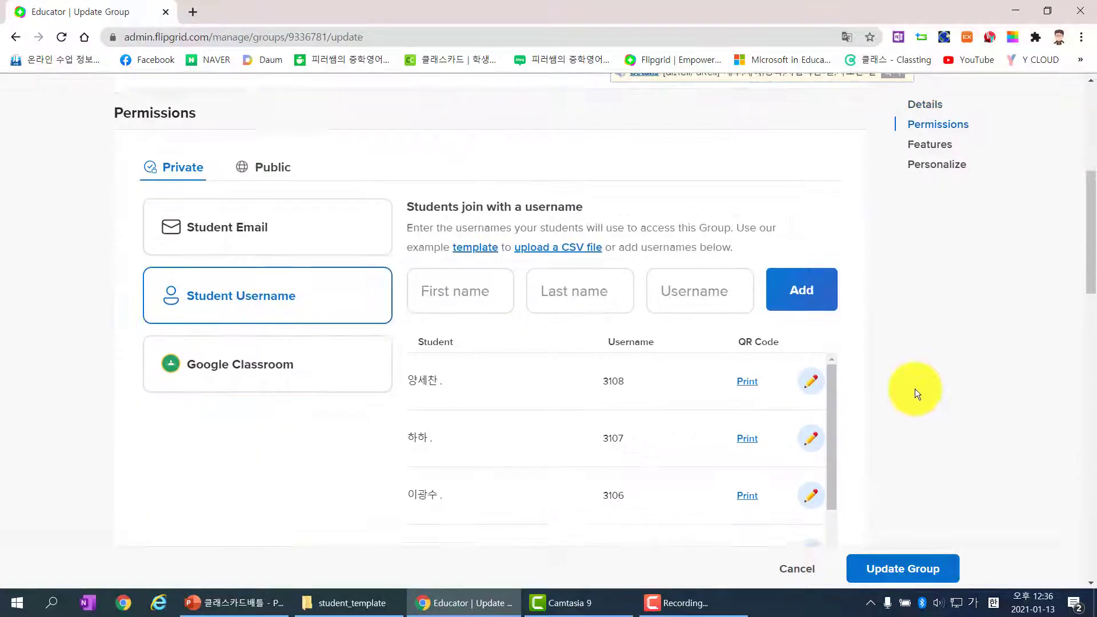
scroll(912, 388, down, 1)
drag(835, 235, 487, 449)
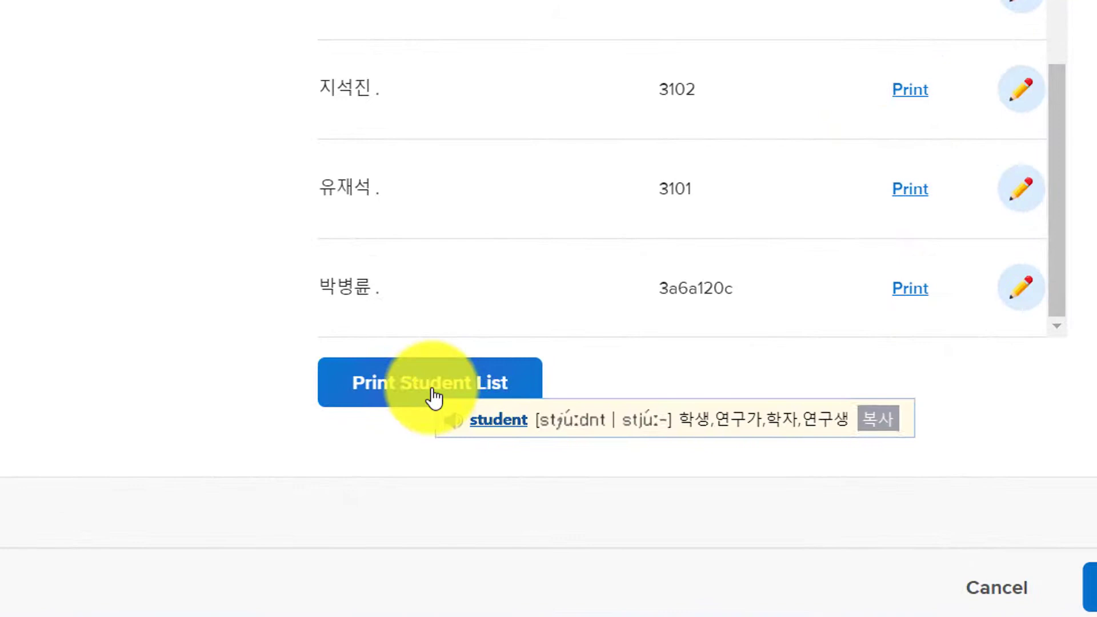
Step: Print the 3-1 student badges showing join code, student ID and QR code
click(434, 394)
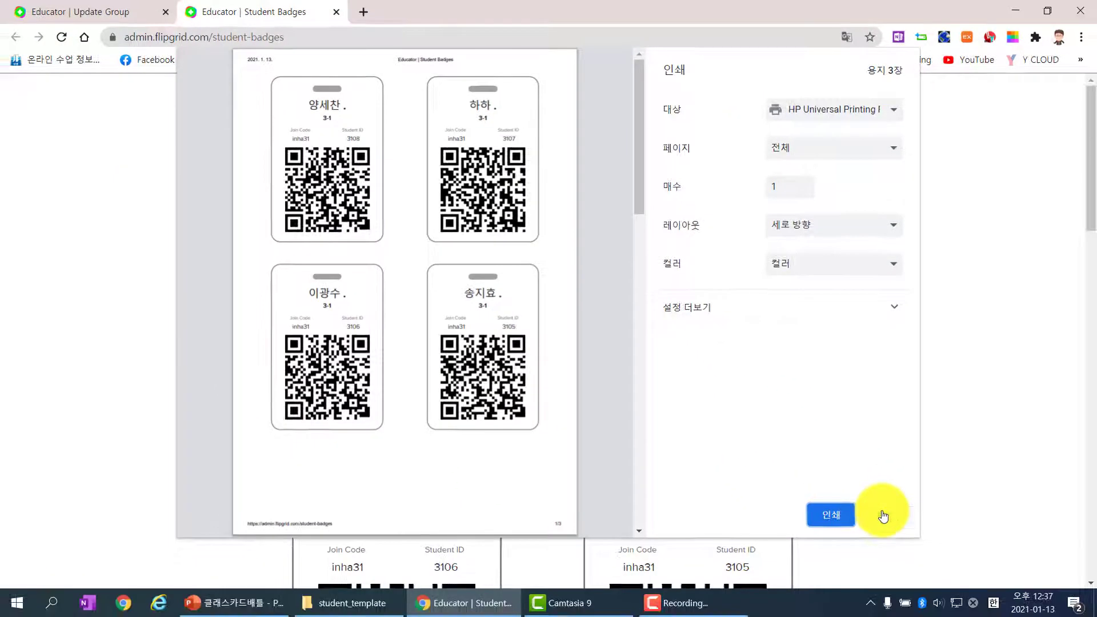
click(831, 515)
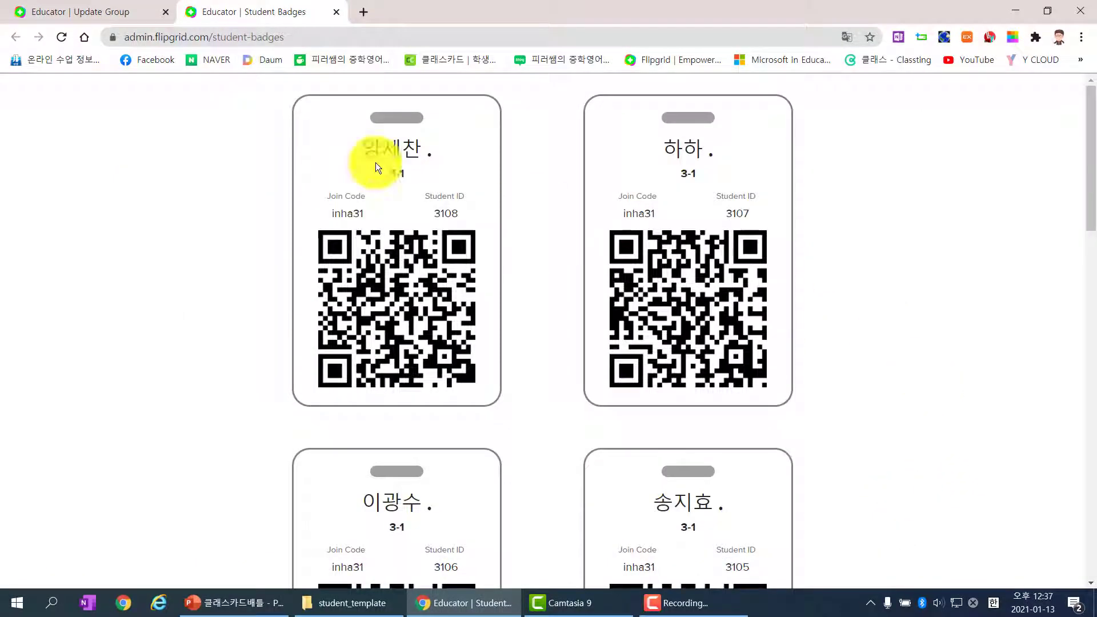
click(336, 12)
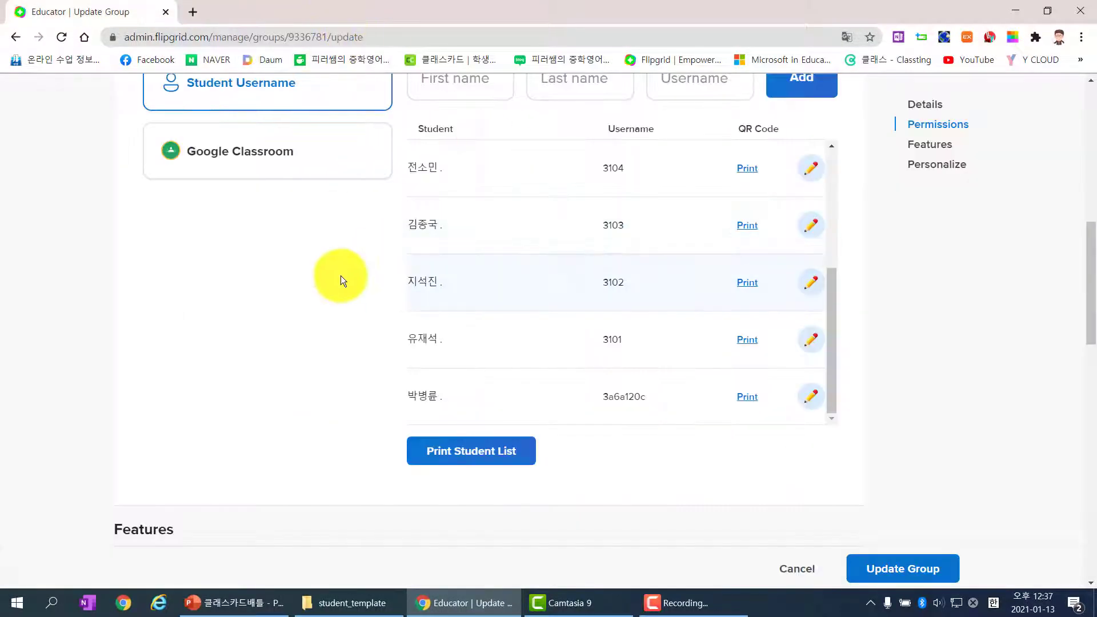
scroll(340, 275, up, 10)
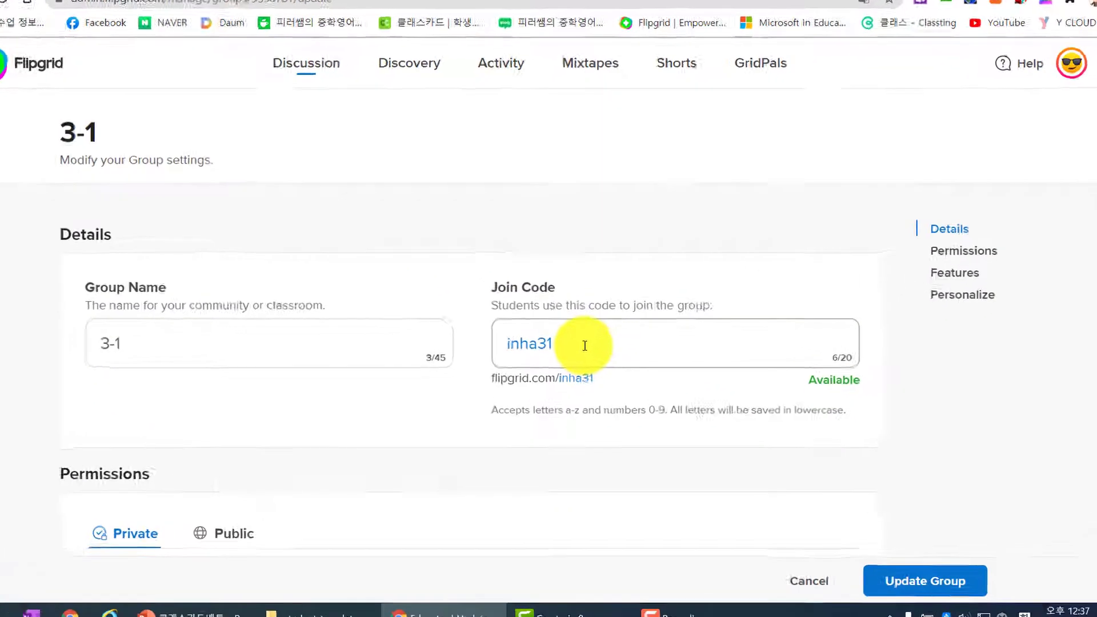
drag(592, 353, 506, 350)
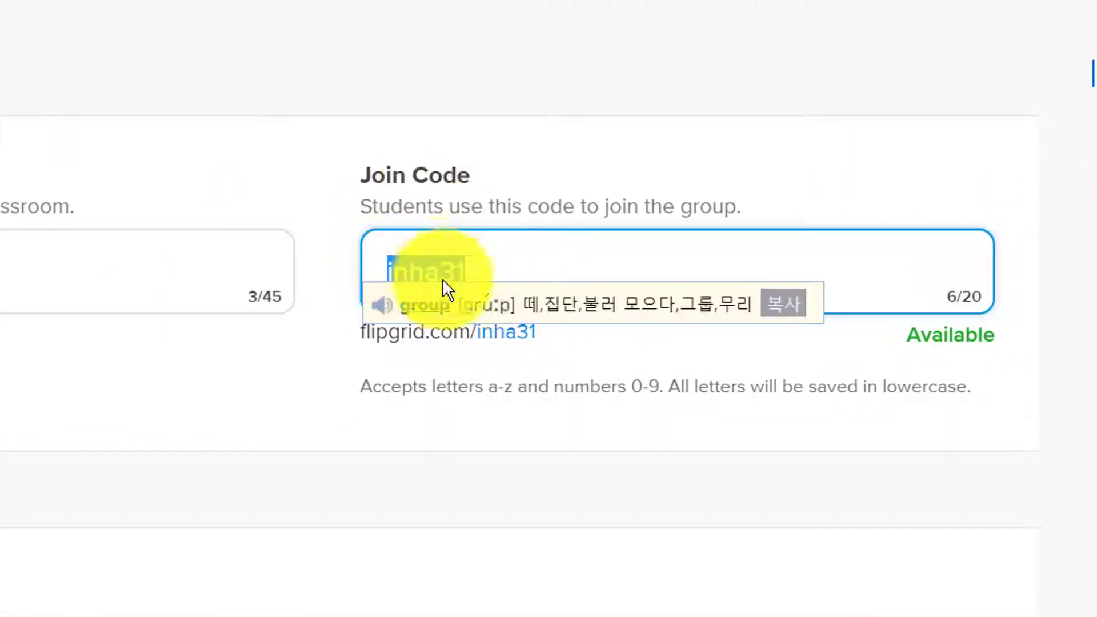
click(428, 262)
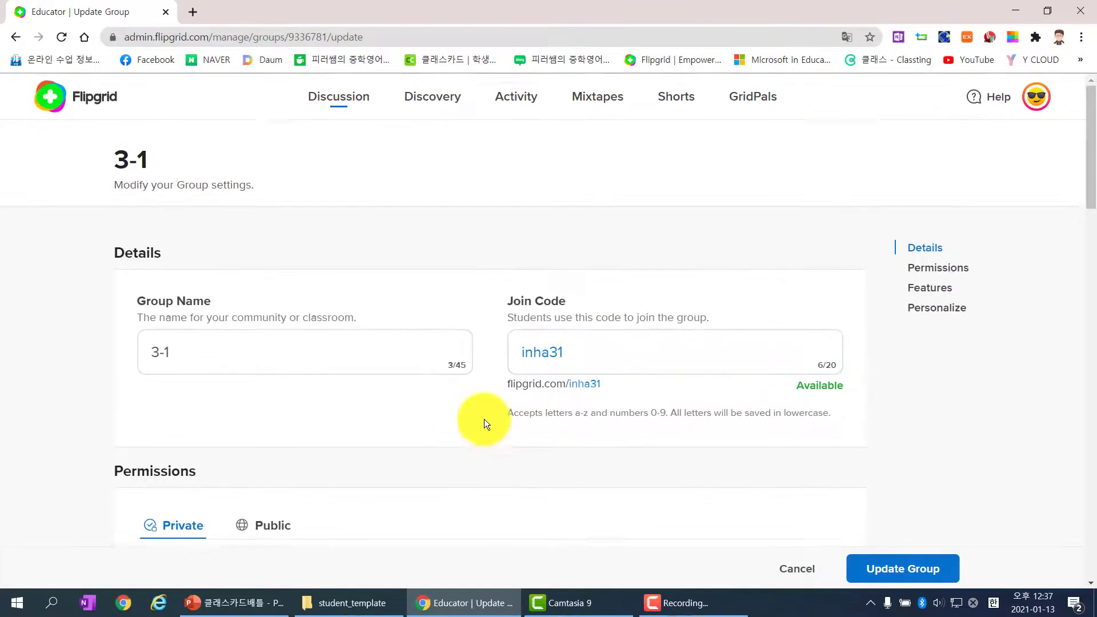
Step: Review the student usernames under Permissions and save the group with Update Group
scroll(322, 404, down, 5)
scroll(684, 368, down, 2)
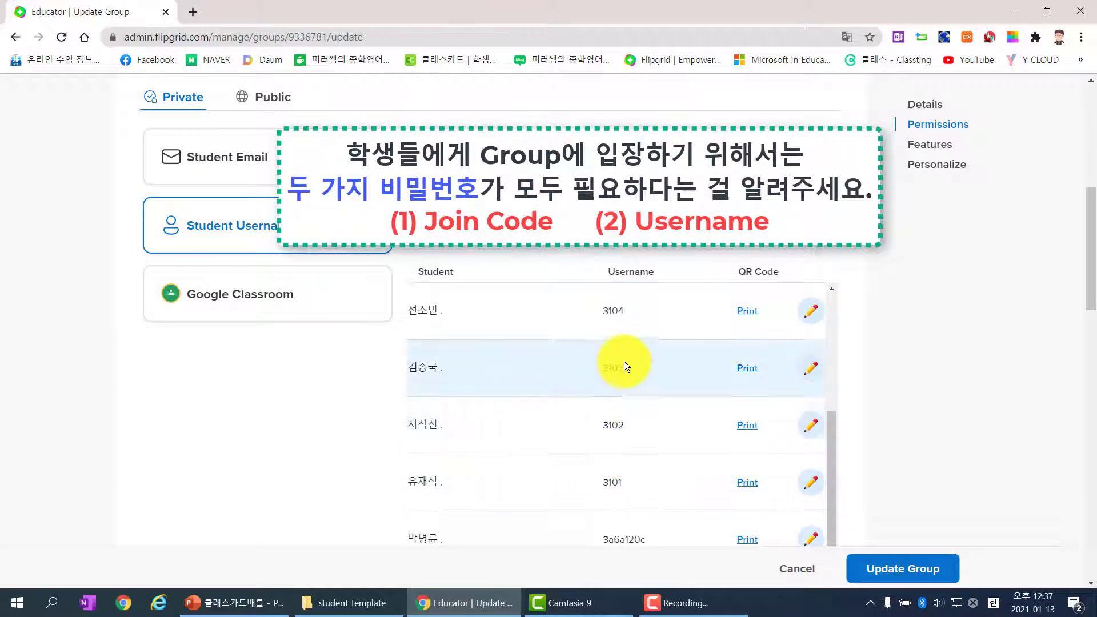
scroll(623, 359, up, 4)
scroll(937, 400, up, 9)
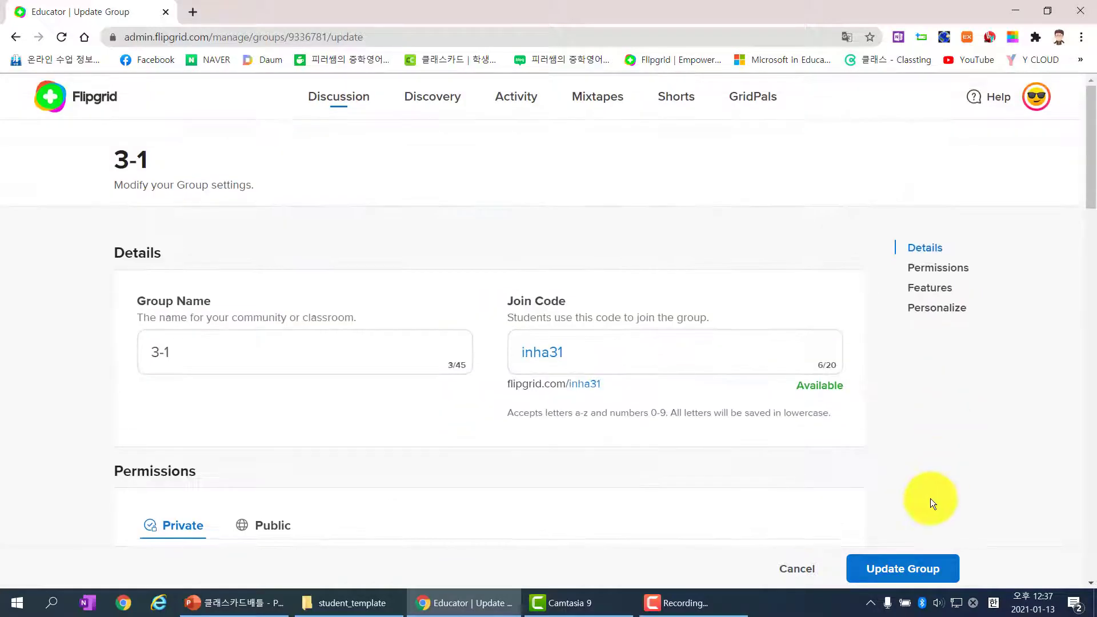
click(901, 568)
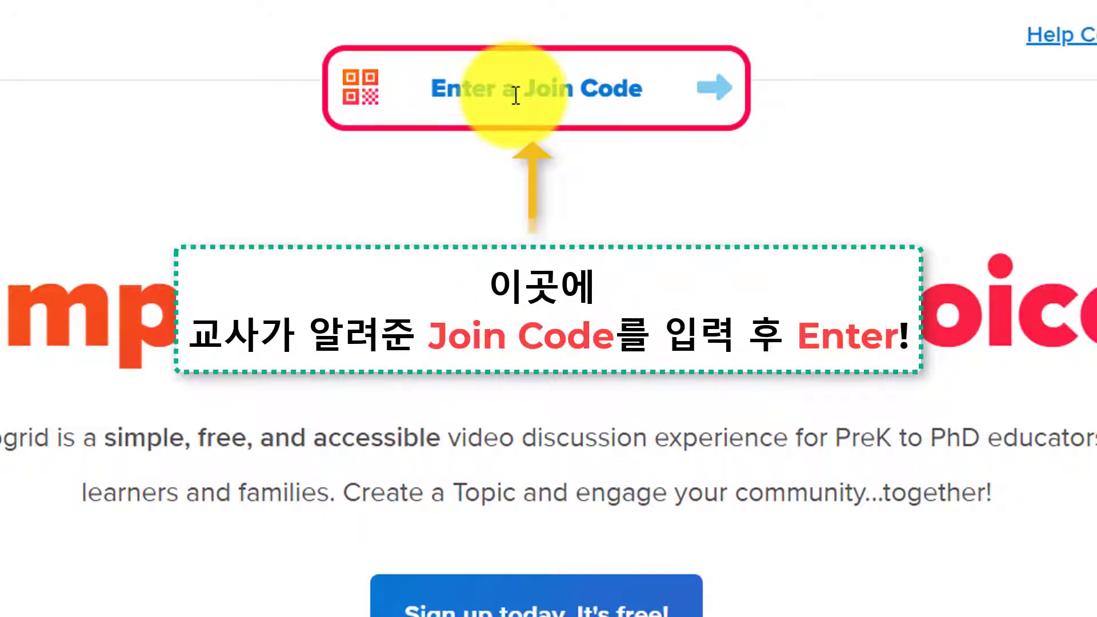
click(516, 95)
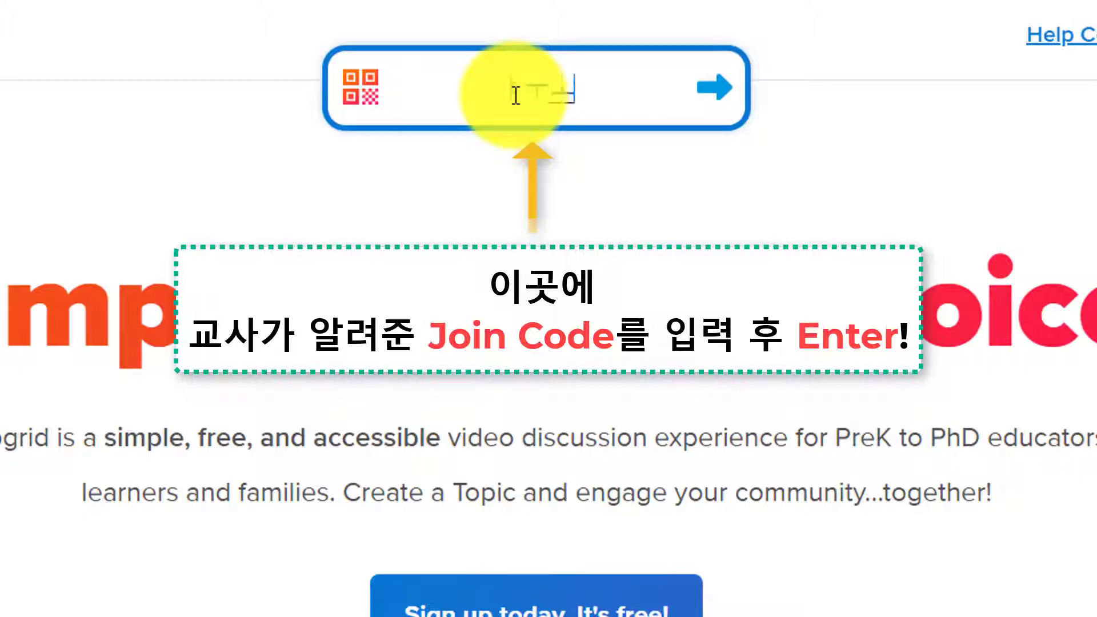
text(inh)
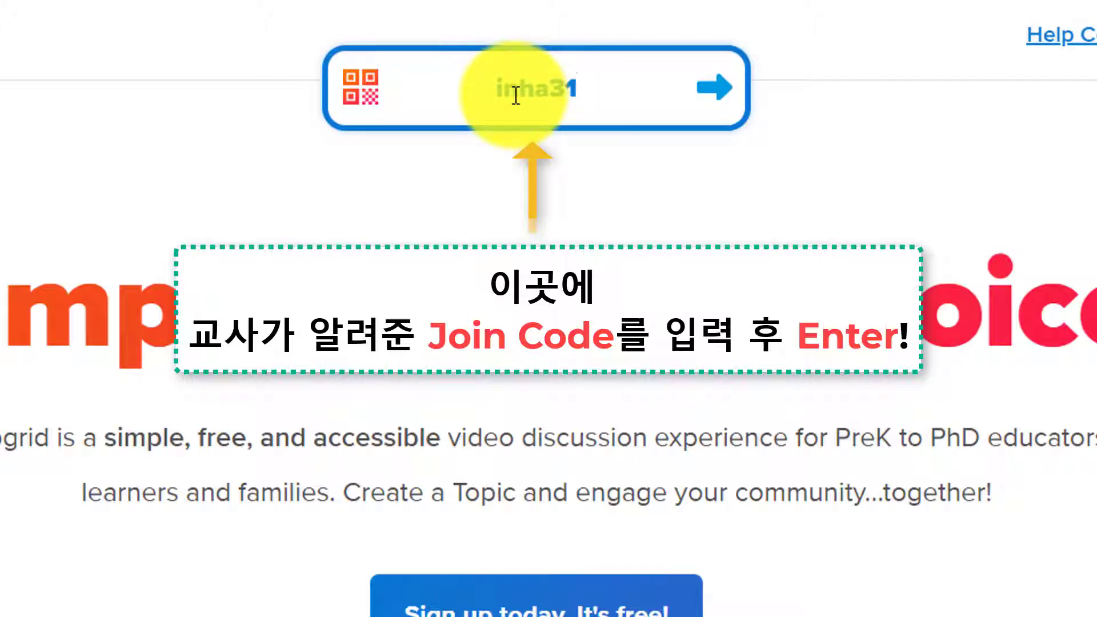
text(a31)
click(727, 87)
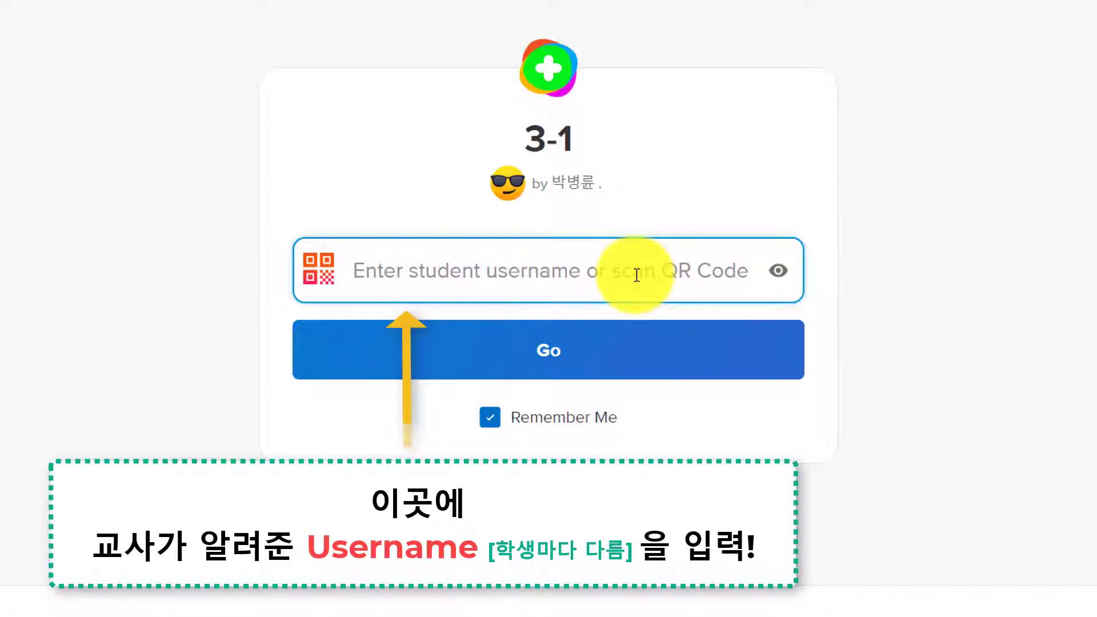
Step: Sign in to the 3-1 group by entering a student username and choosing Go
text(•)
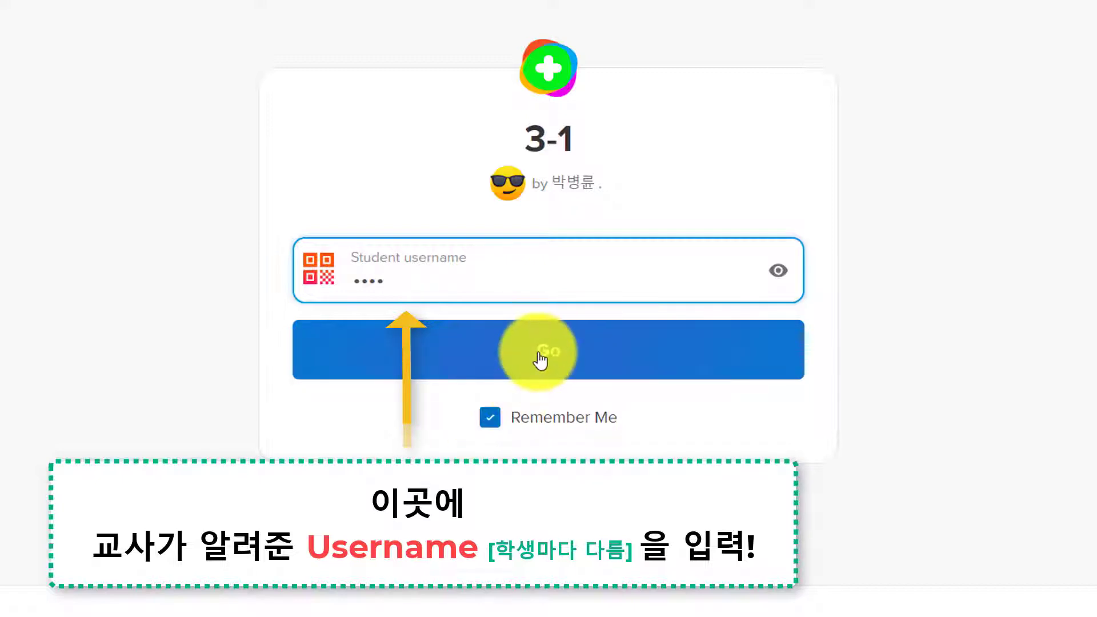
mouse_move(540, 361)
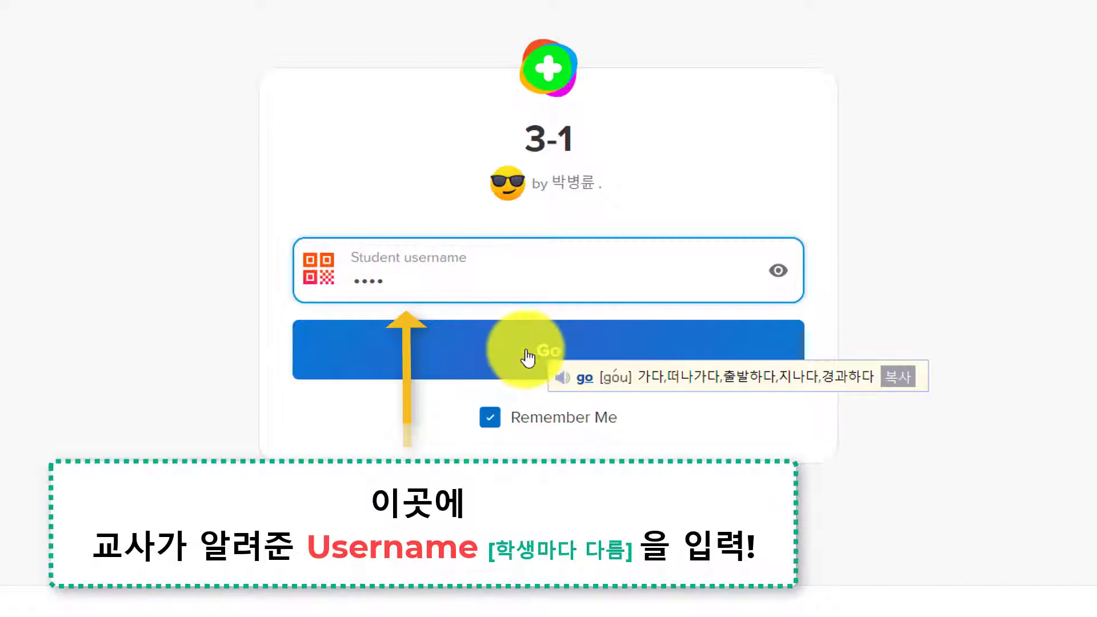
click(525, 358)
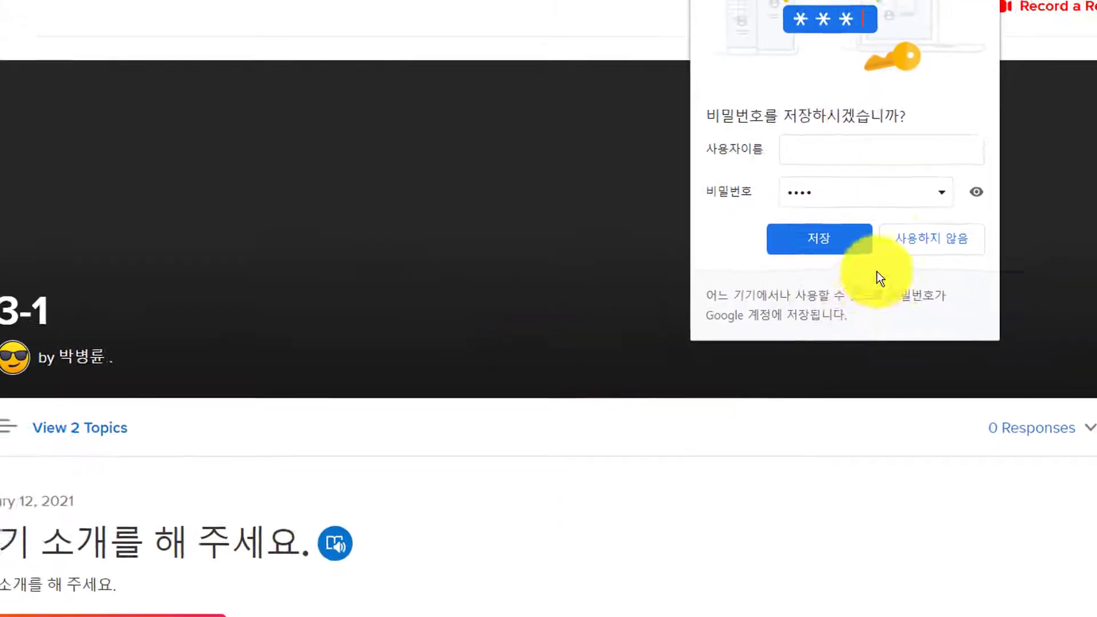
Step: Decline saving the password and start a video response to '자기 소개를 해 주세요.'
click(934, 230)
scroll(646, 448, down, 1)
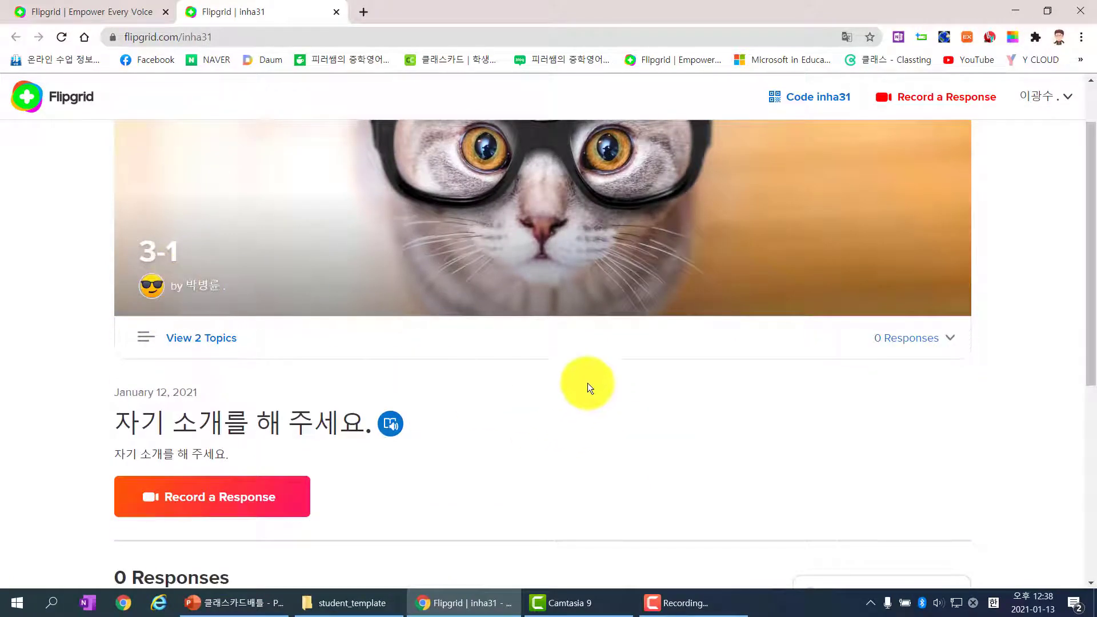
scroll(587, 383, down, 1)
scroll(523, 329, down, 1)
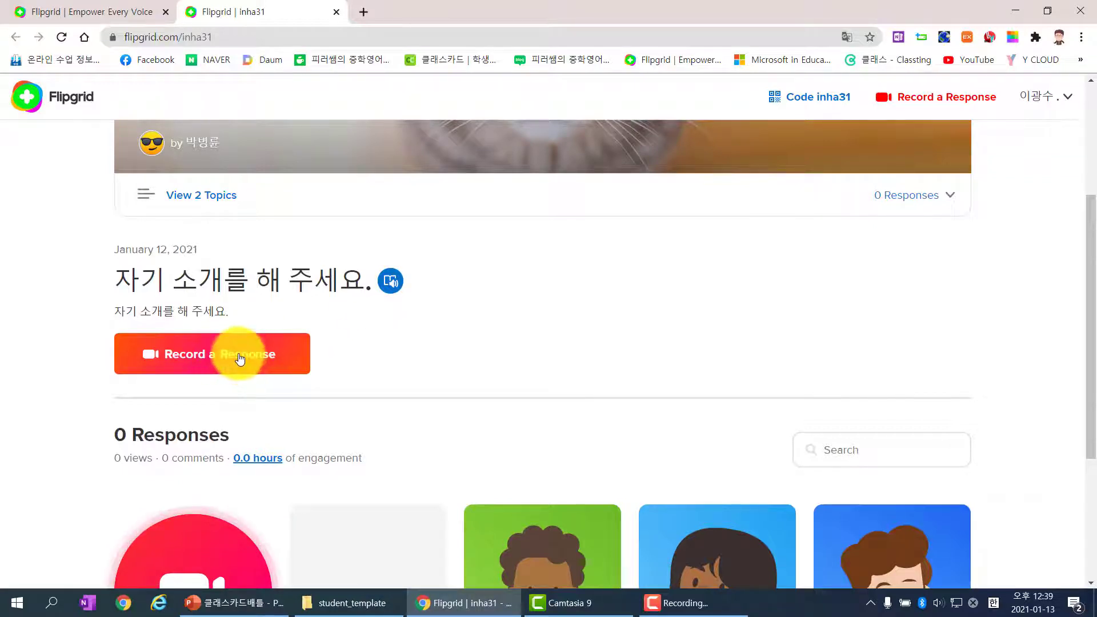
mouse_move(216, 354)
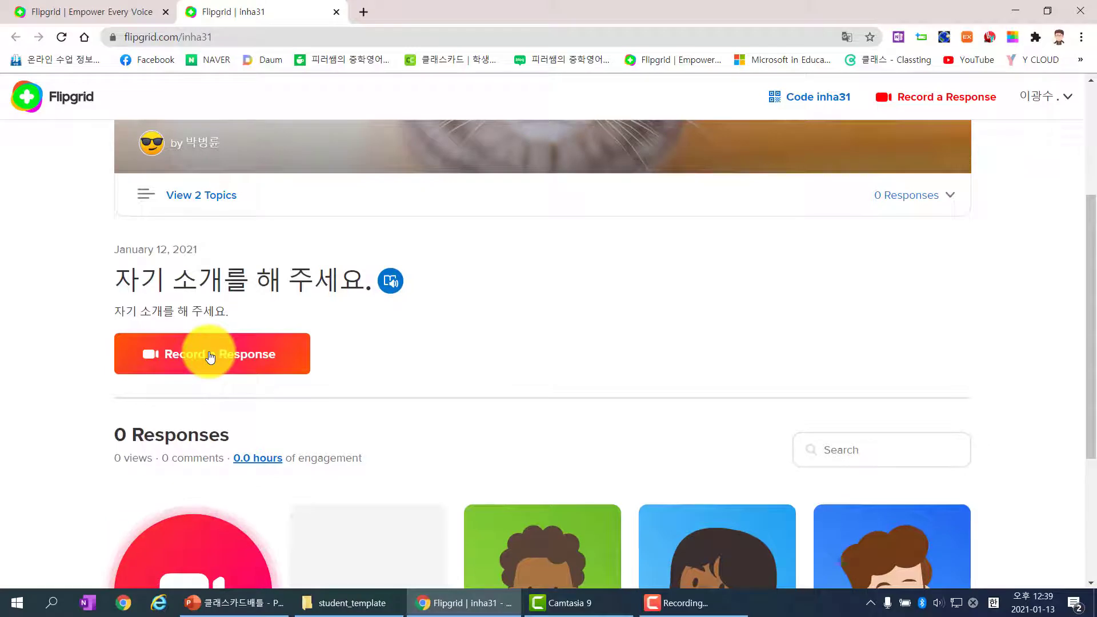
click(210, 357)
click(245, 135)
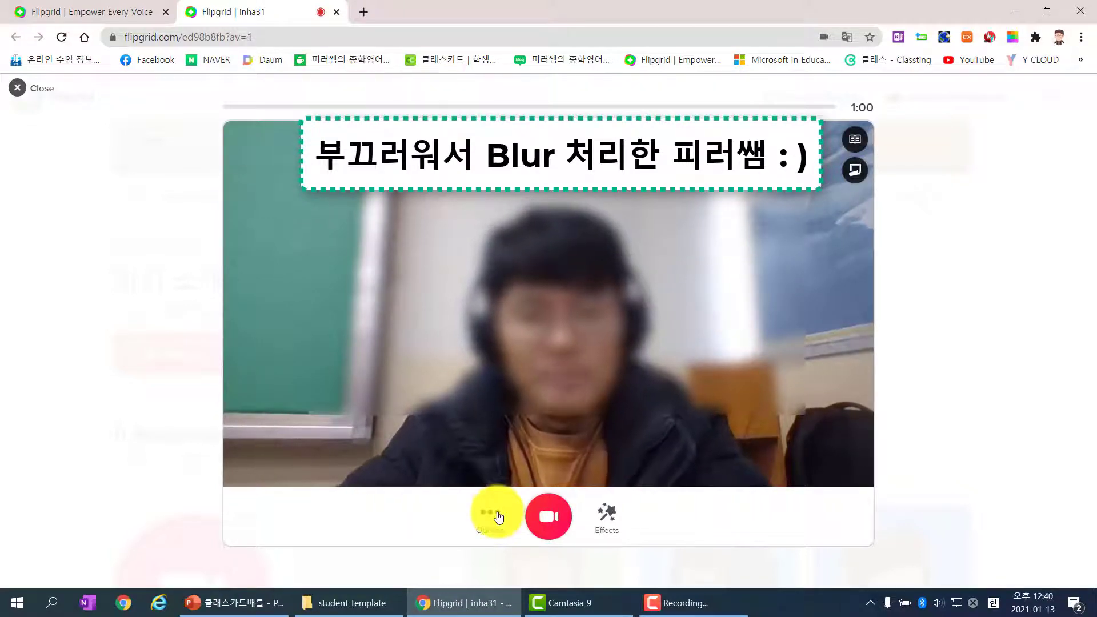
Step: Try the Mic only, Mirror video and Mute options, then start Record screen
click(498, 517)
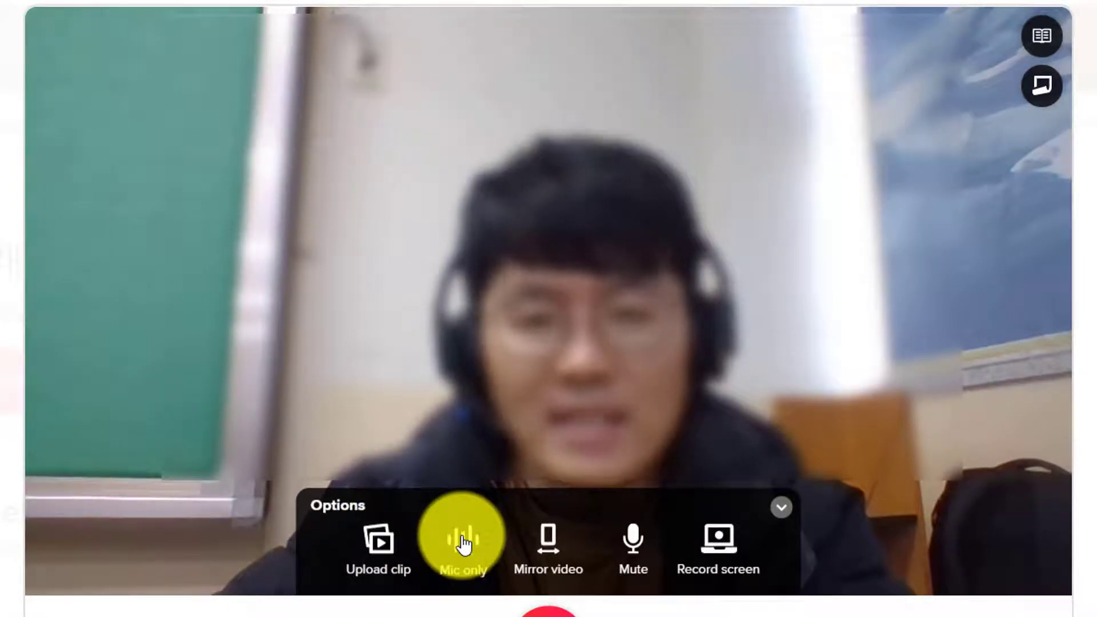
click(464, 545)
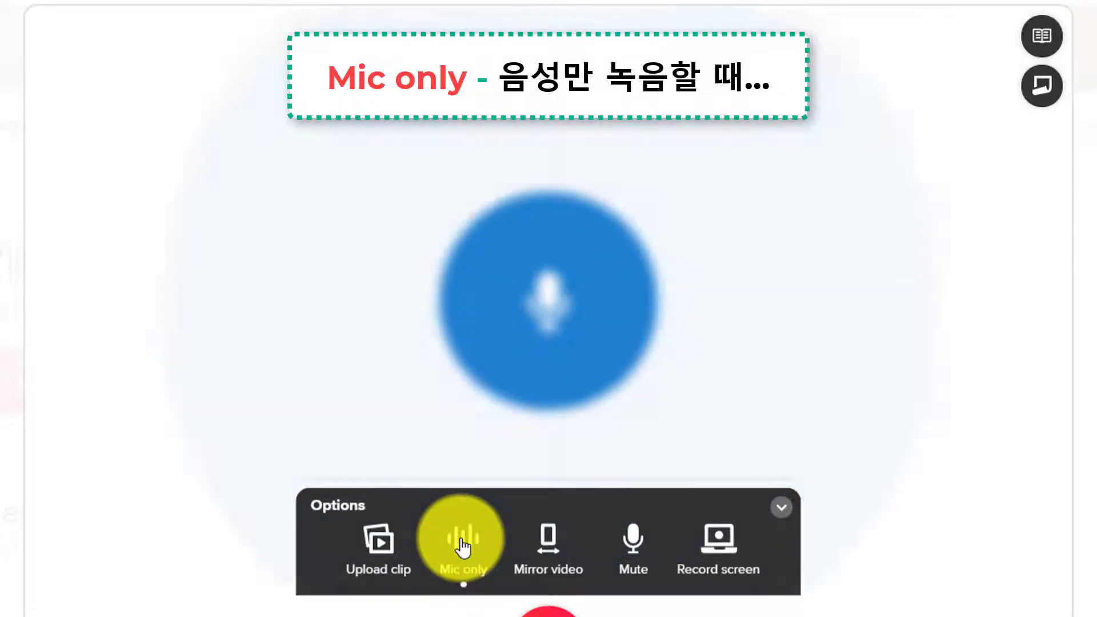
click(463, 548)
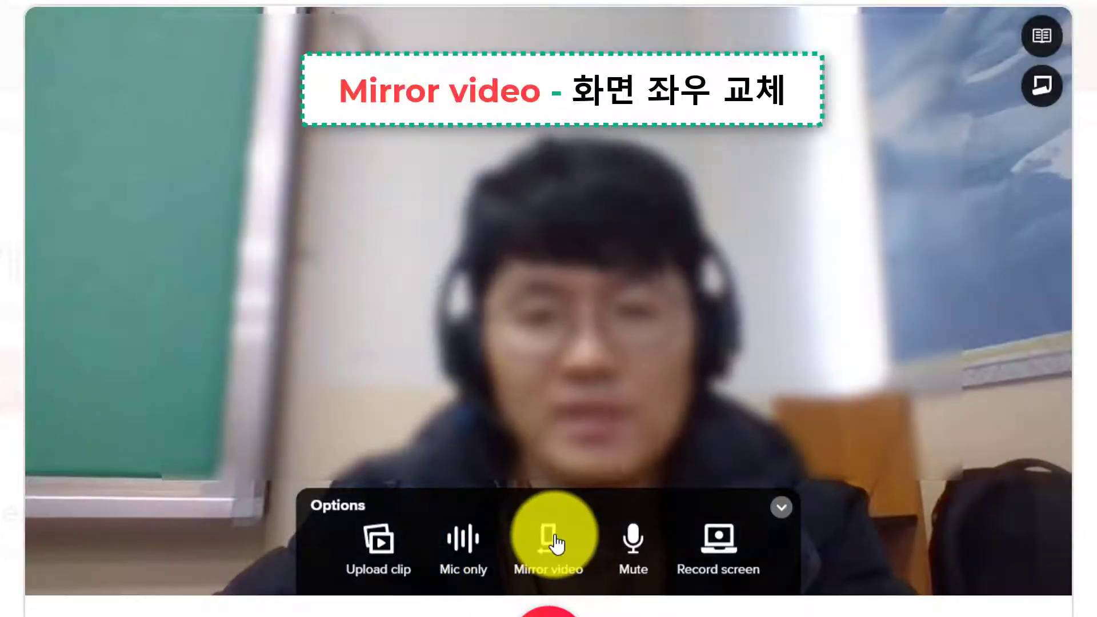
click(554, 543)
click(554, 543)
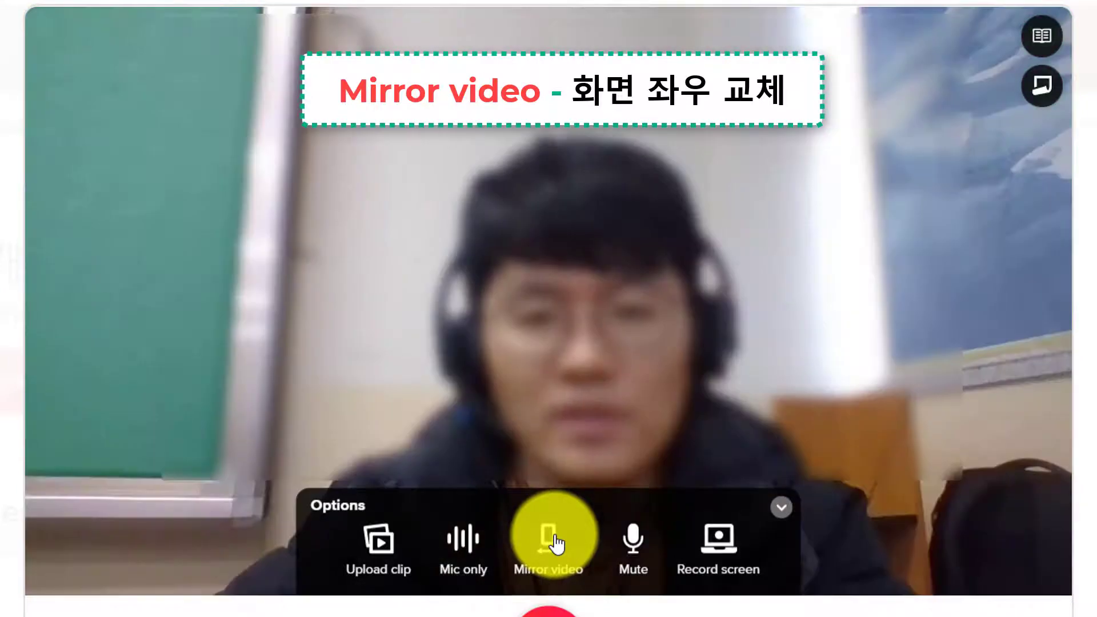
click(632, 546)
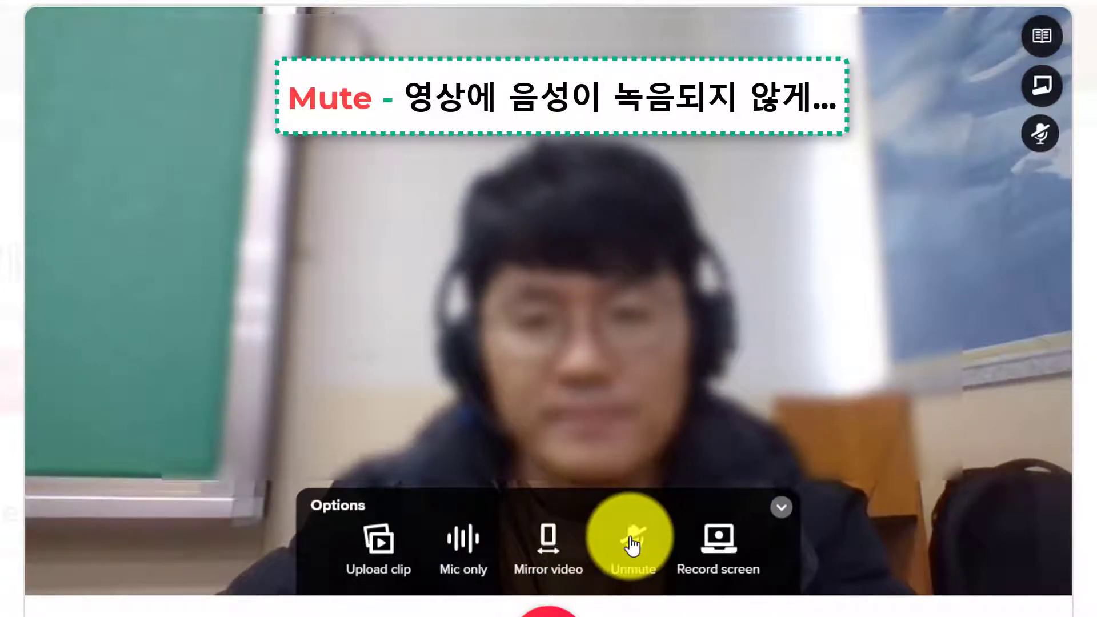
click(633, 546)
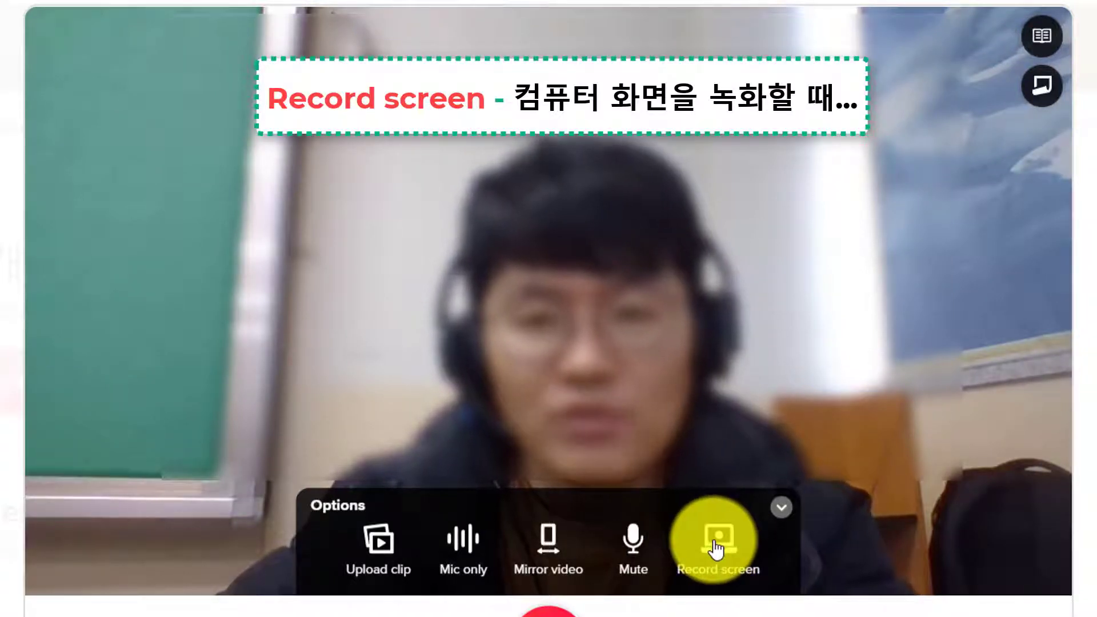
click(715, 548)
click(600, 416)
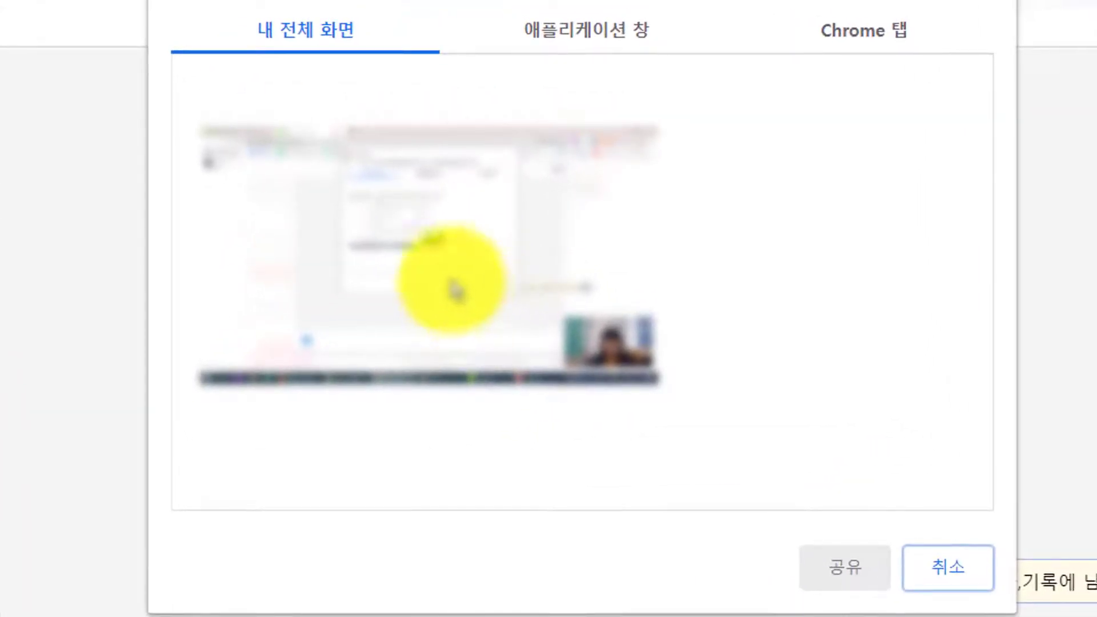
Step: Share the entire screen and bring the flashcard presentation to the front
click(566, 26)
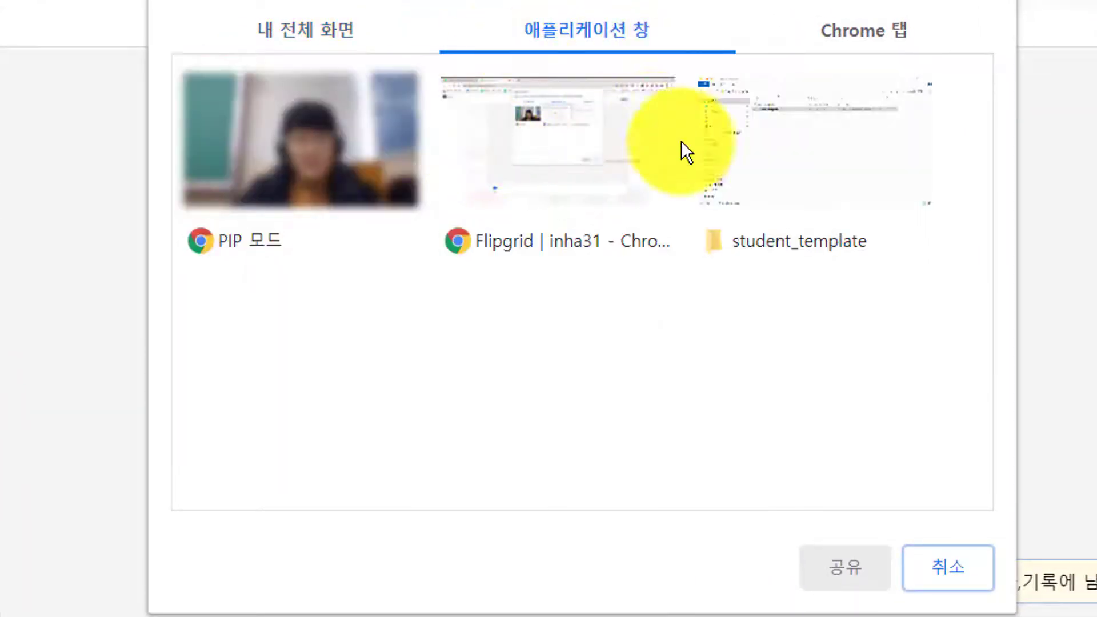
click(315, 30)
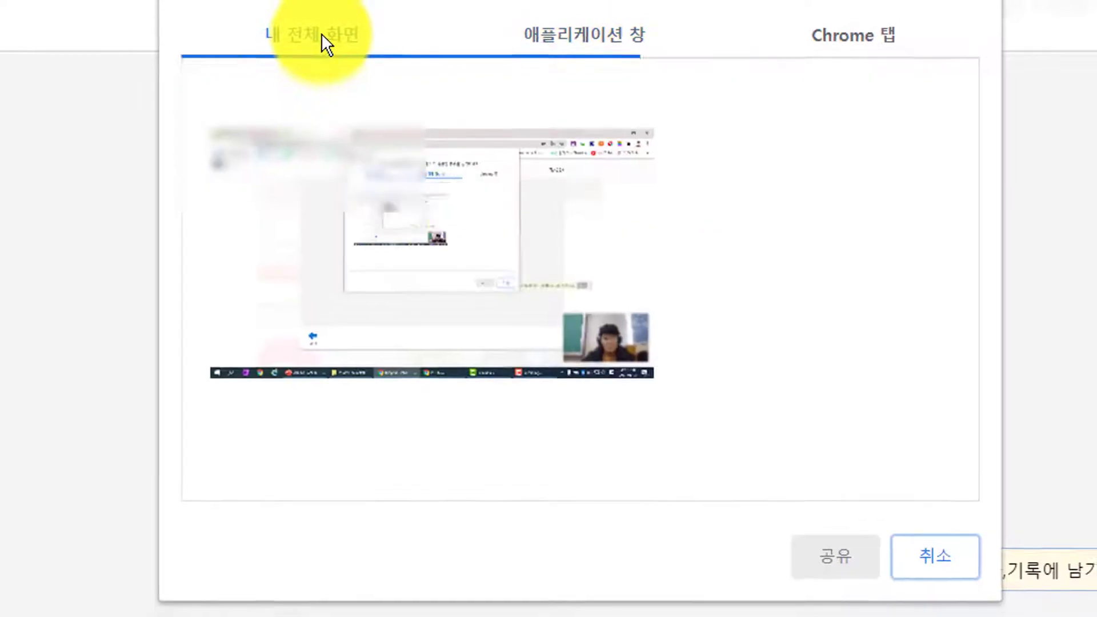
click(483, 236)
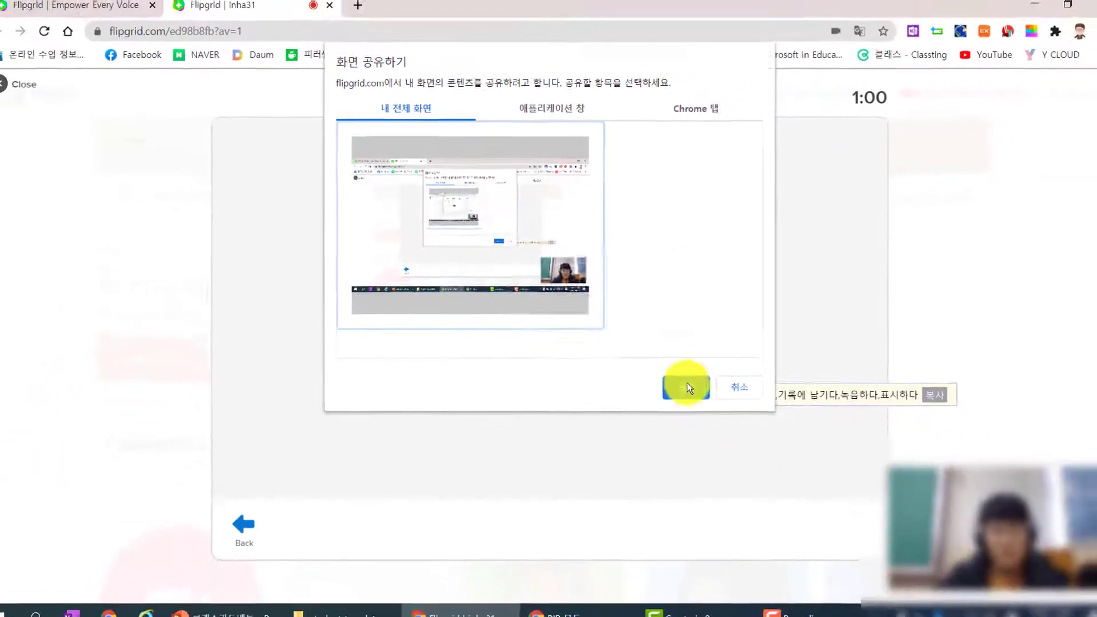
click(685, 388)
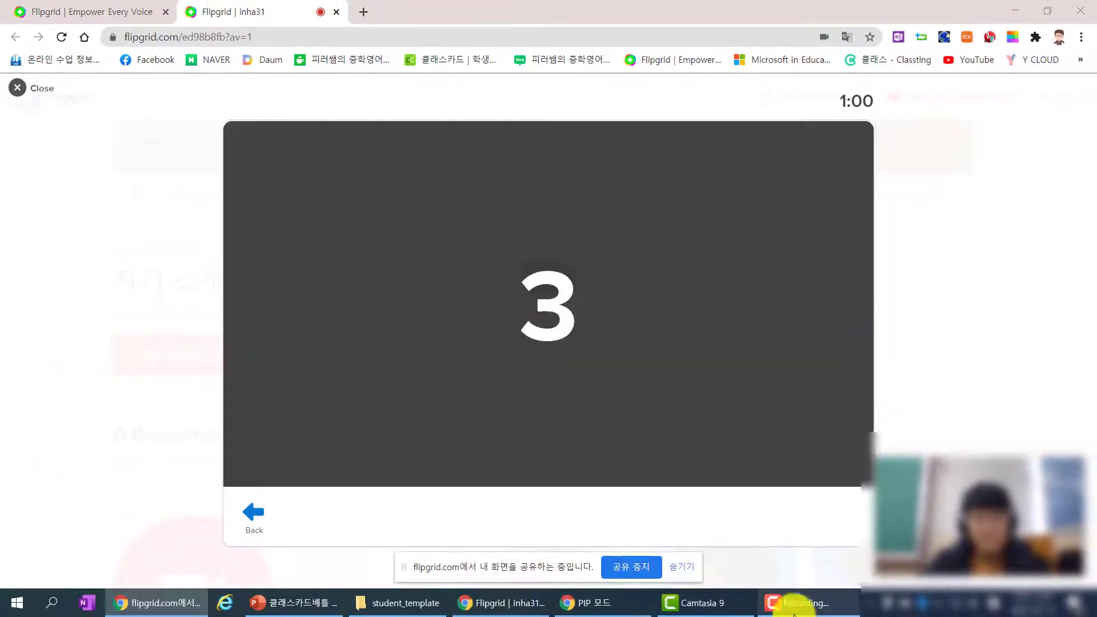
click(314, 605)
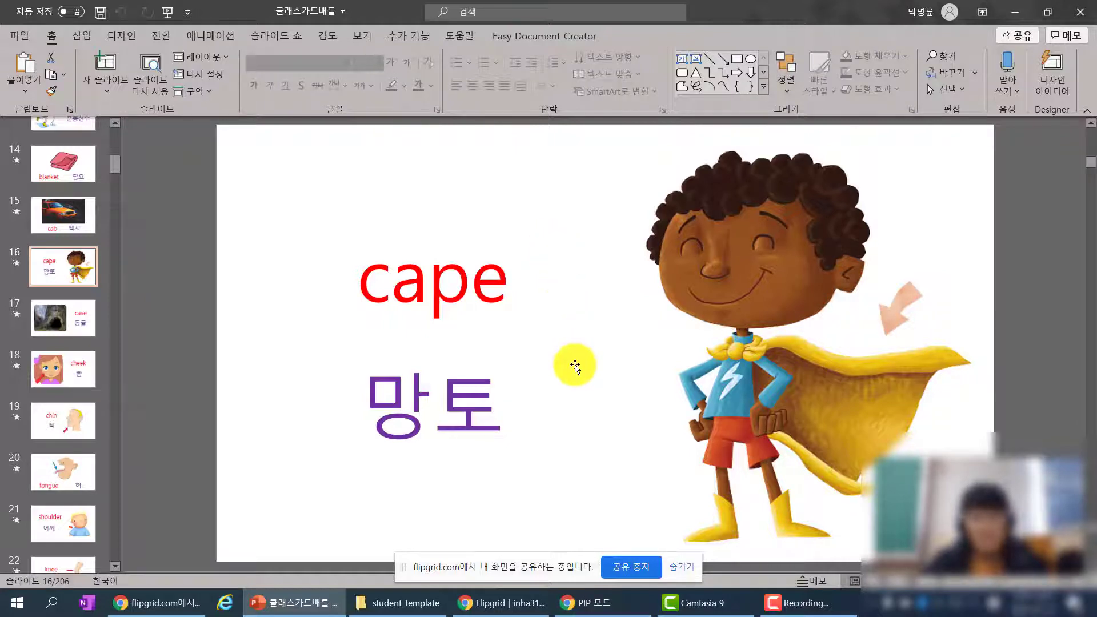
Step: Advance the flashcards through cave, cheek and chin, then stop sharing and return to Flipgrid
key(Down)
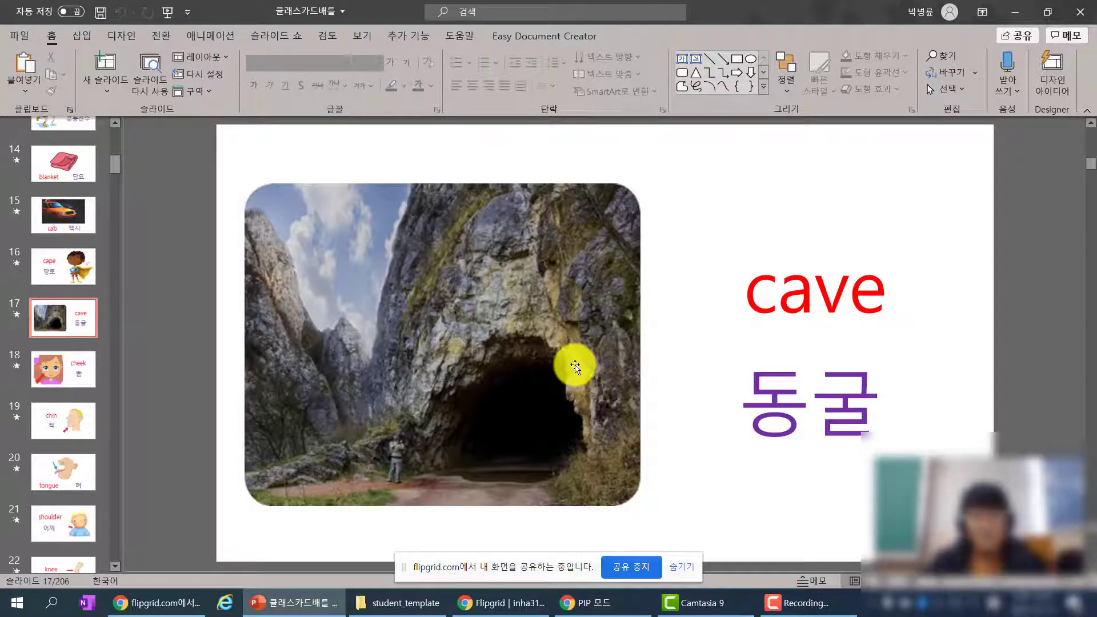
key(Down)
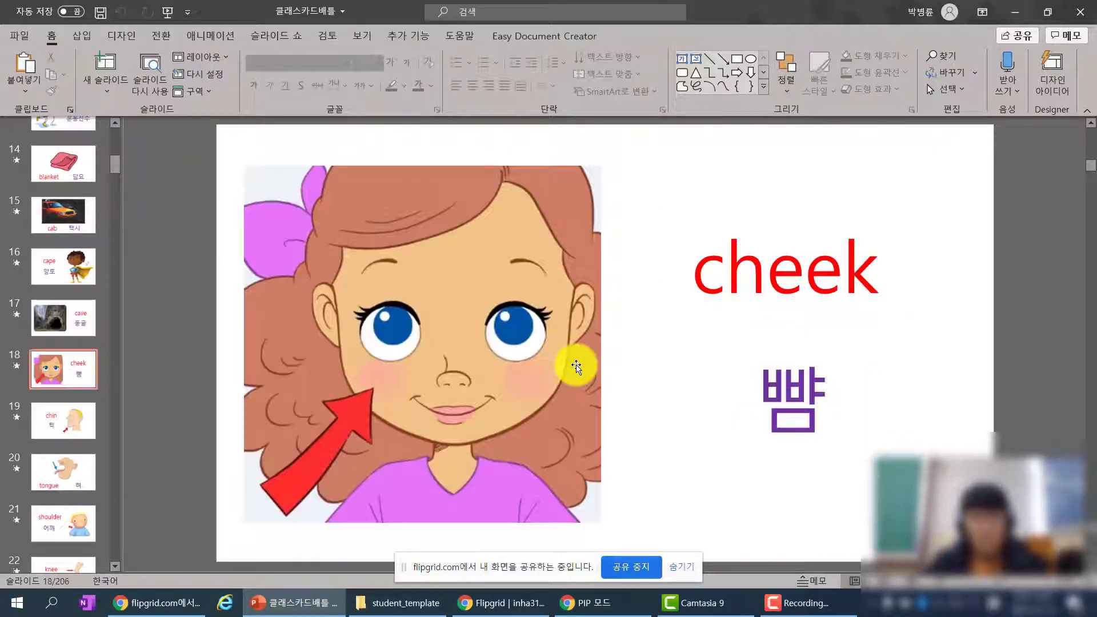
key(Down)
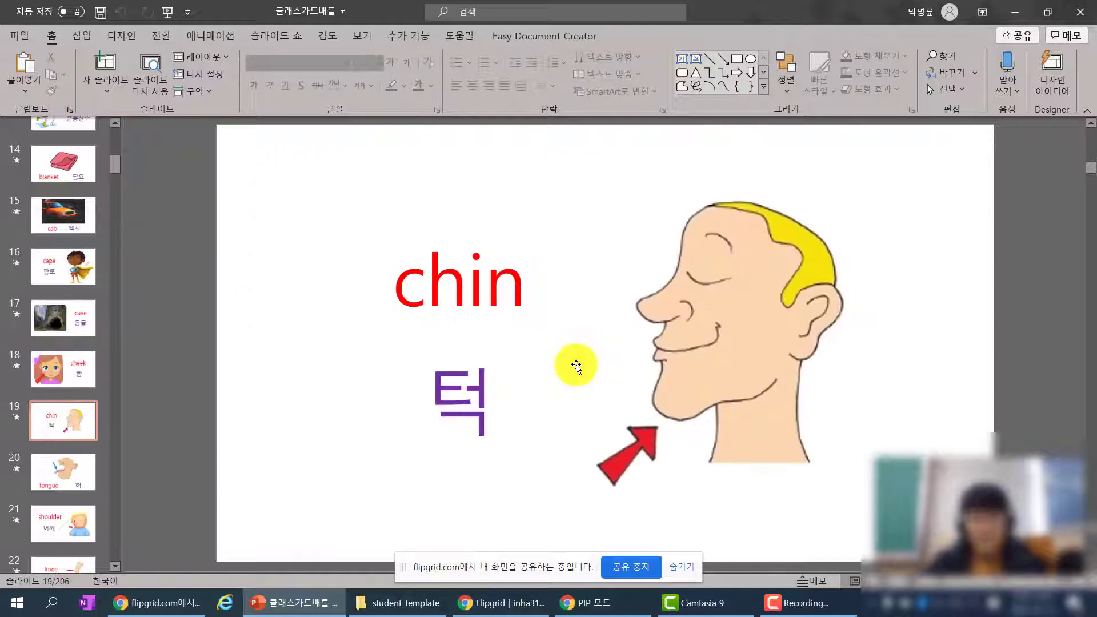
click(642, 570)
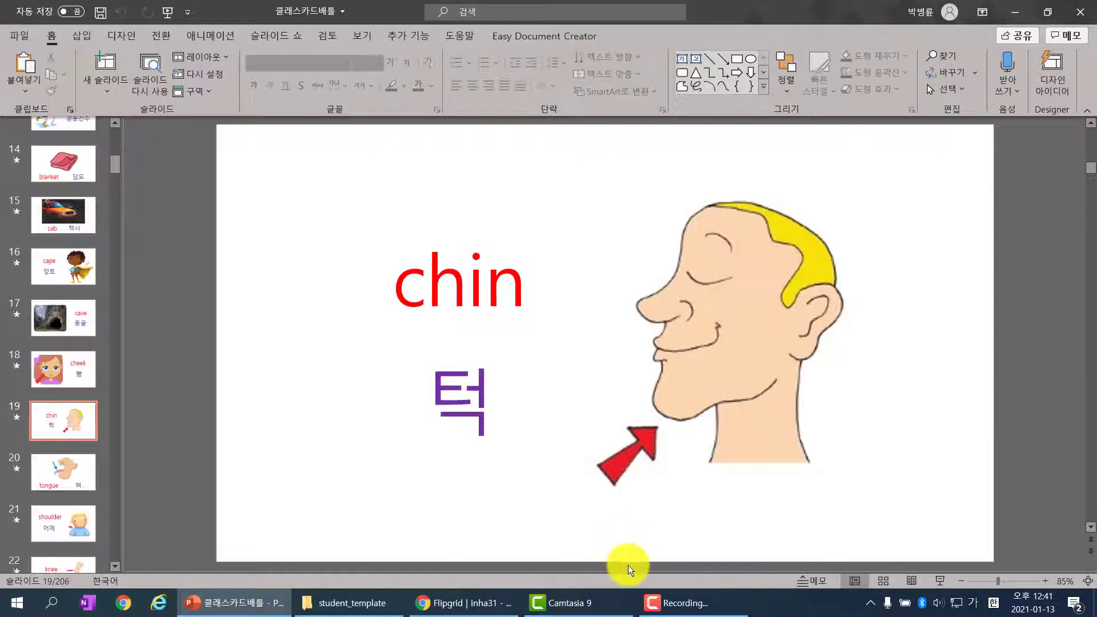
click(573, 607)
click(481, 610)
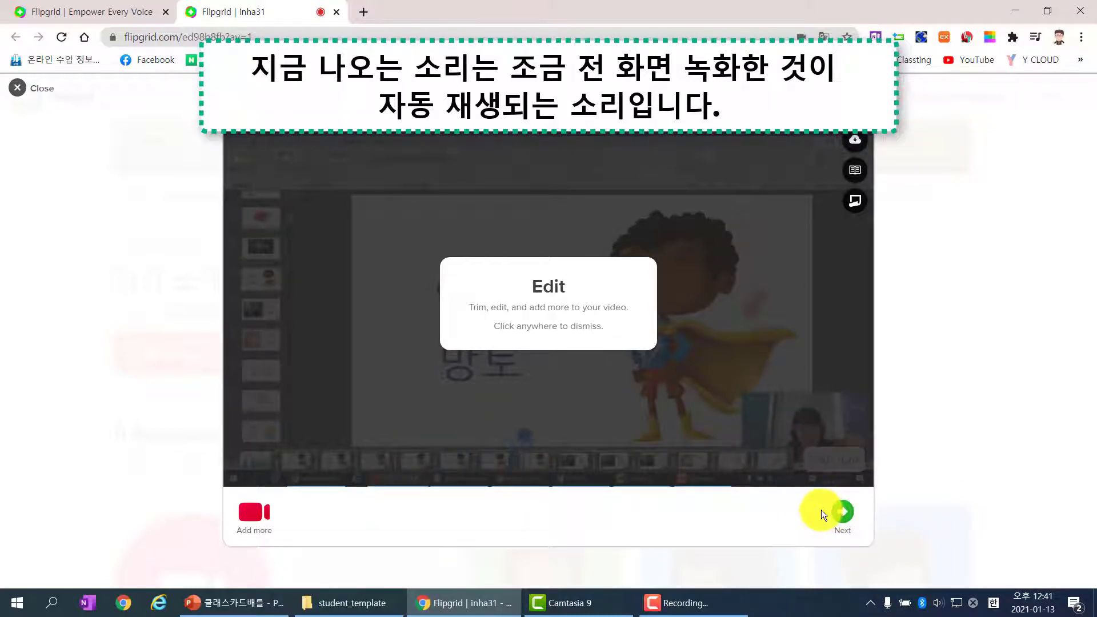
Step: Submit the screen-recorded video as the student's response
click(837, 514)
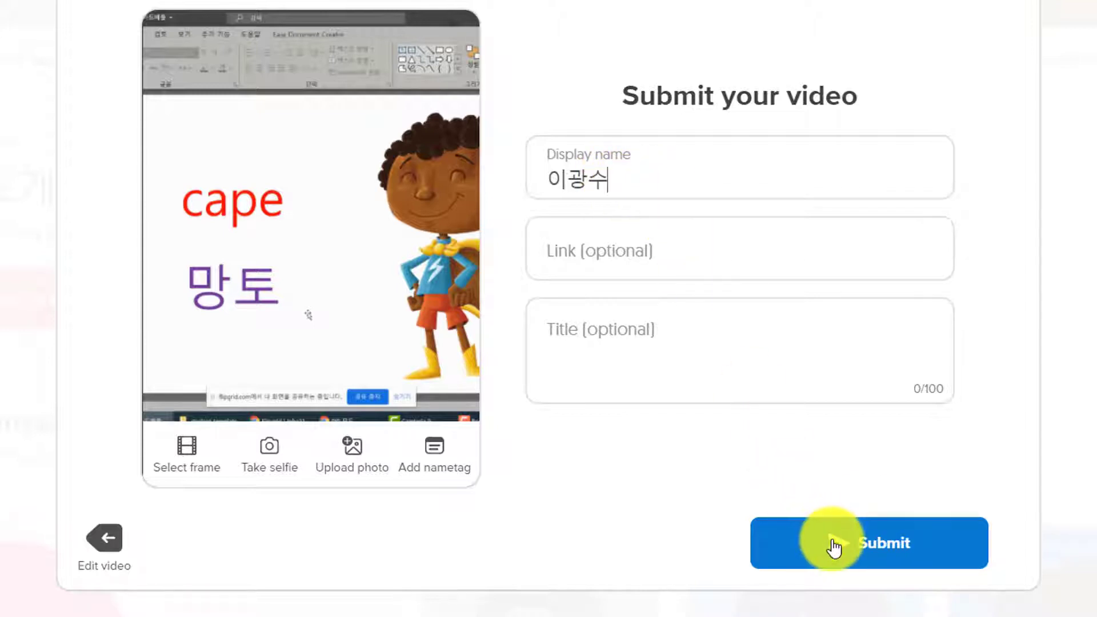
click(906, 550)
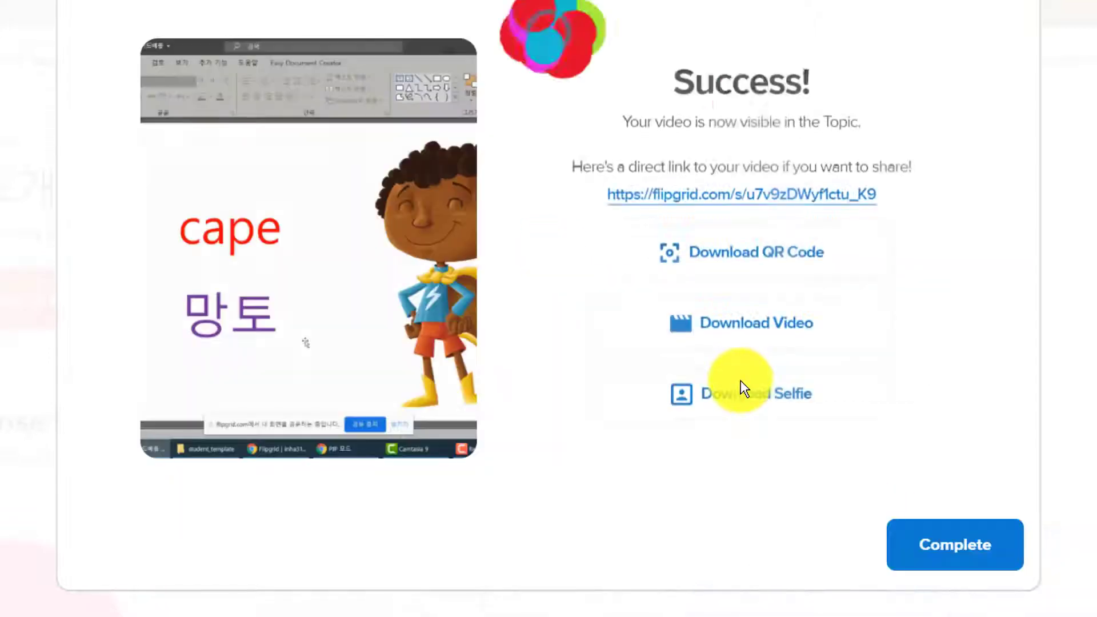
Step: Dismiss the success message and scroll the topic page to the 1 Response section
click(925, 548)
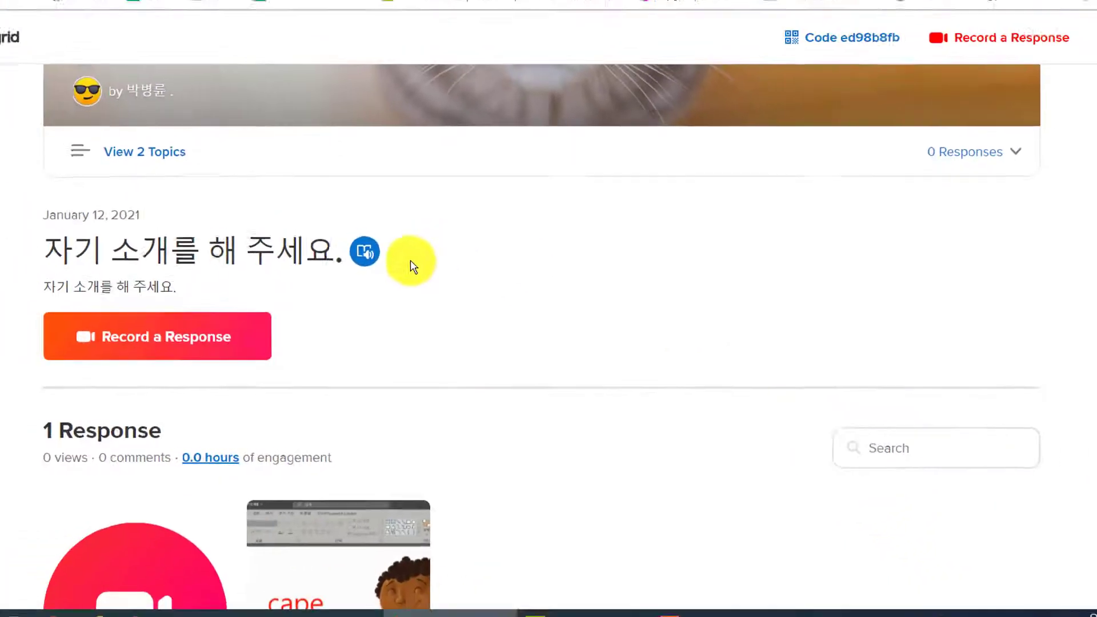
scroll(388, 308, down, 3)
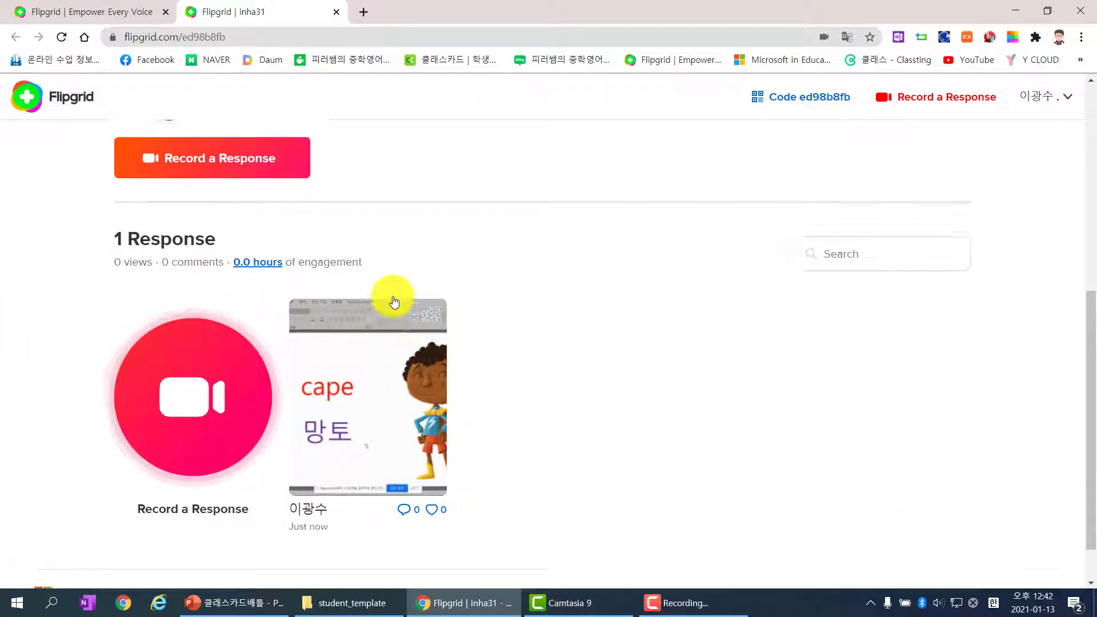
scroll(394, 301, up, 3)
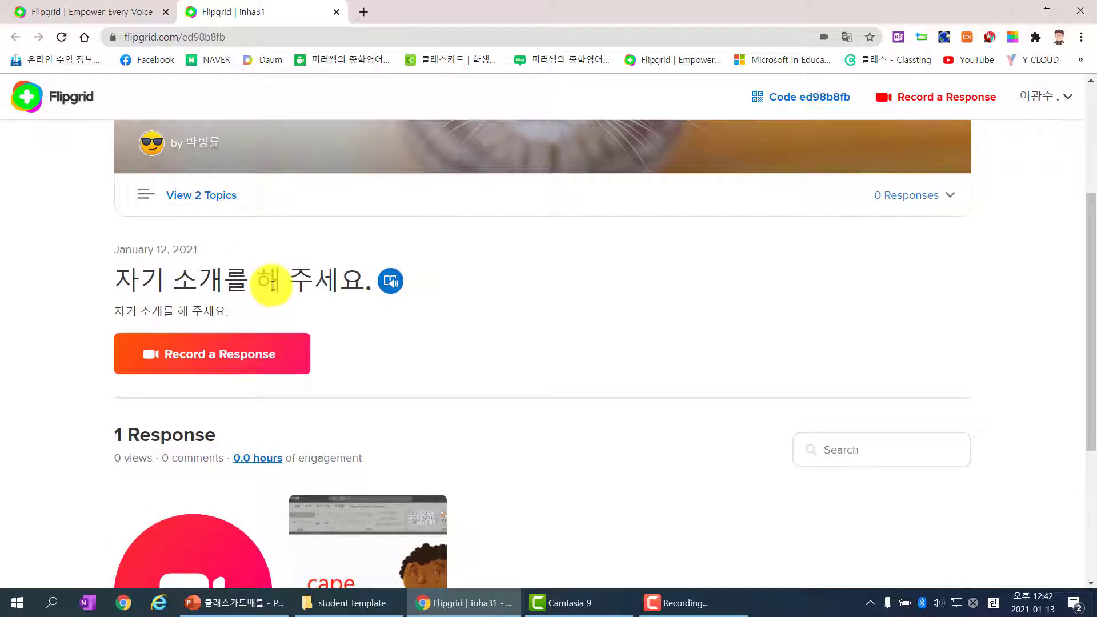
scroll(329, 311, down, 4)
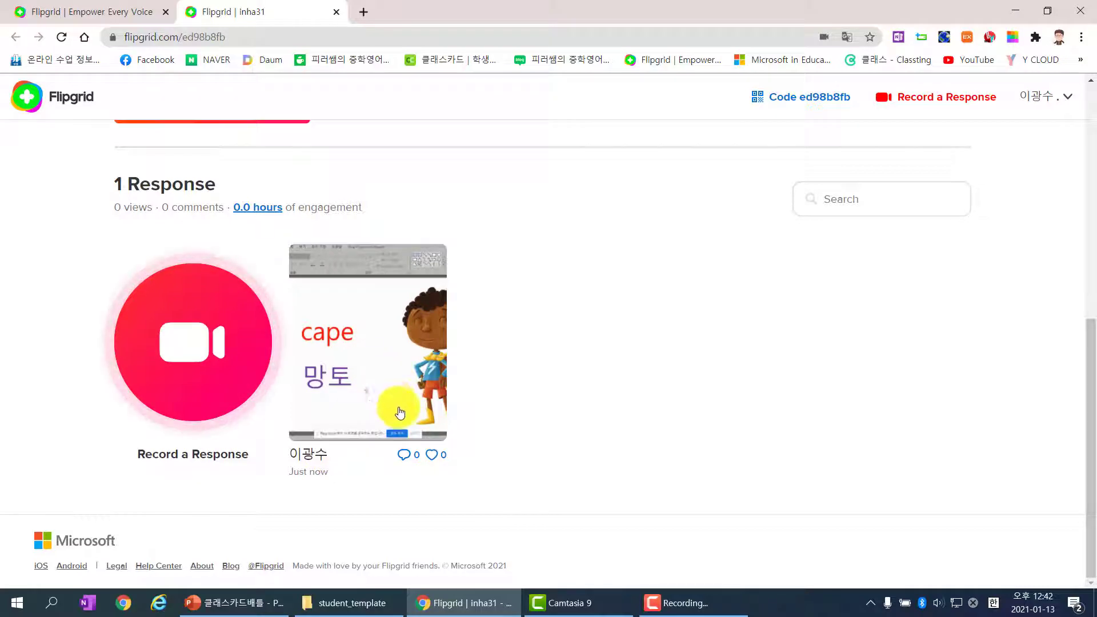
Step: Open the new response and post the text comment '좋은 영상이네요.'
click(406, 461)
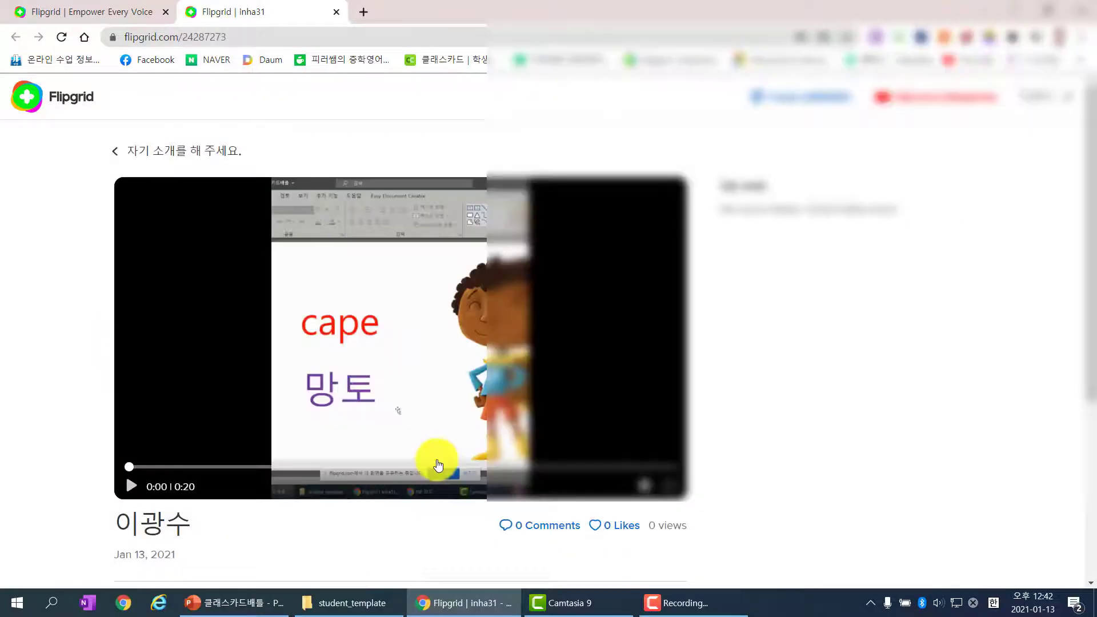
scroll(571, 468, down, 1)
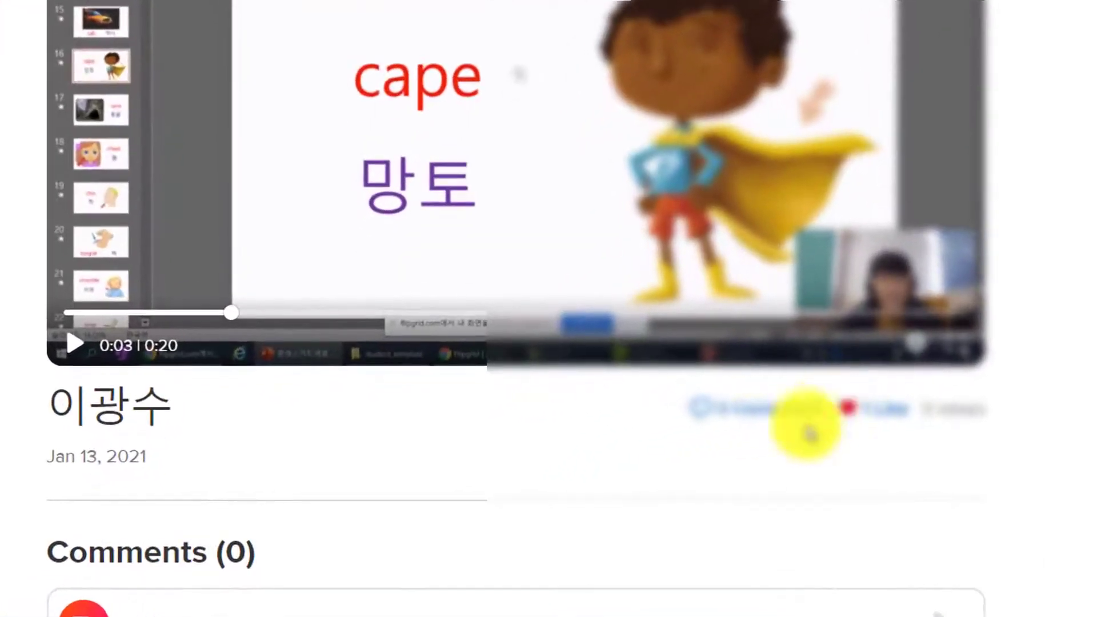
scroll(685, 448, down, 4)
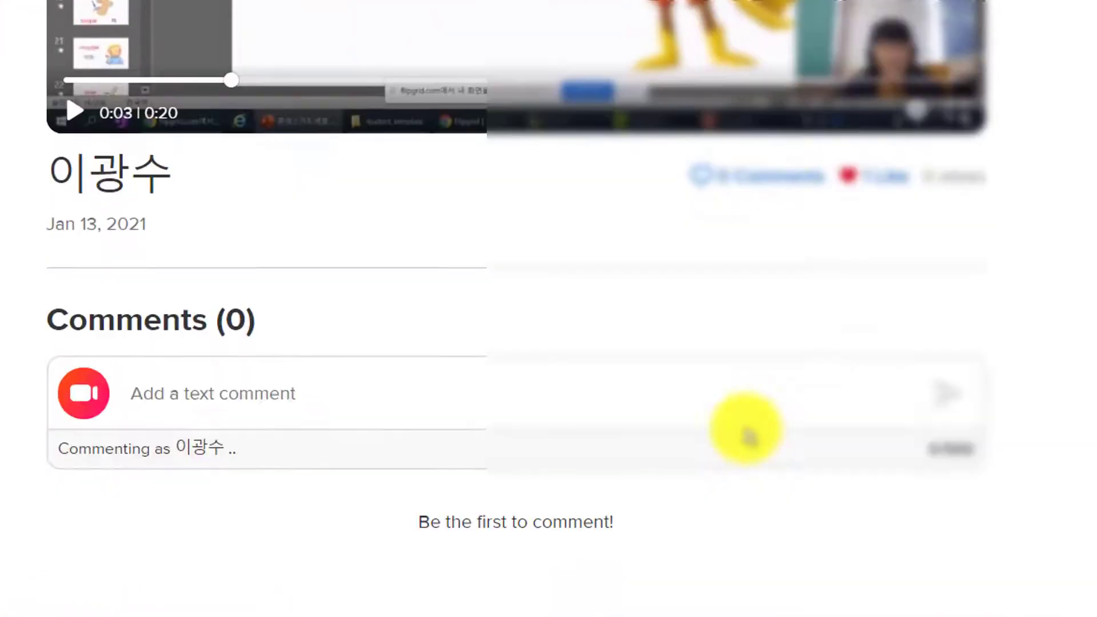
click(324, 398)
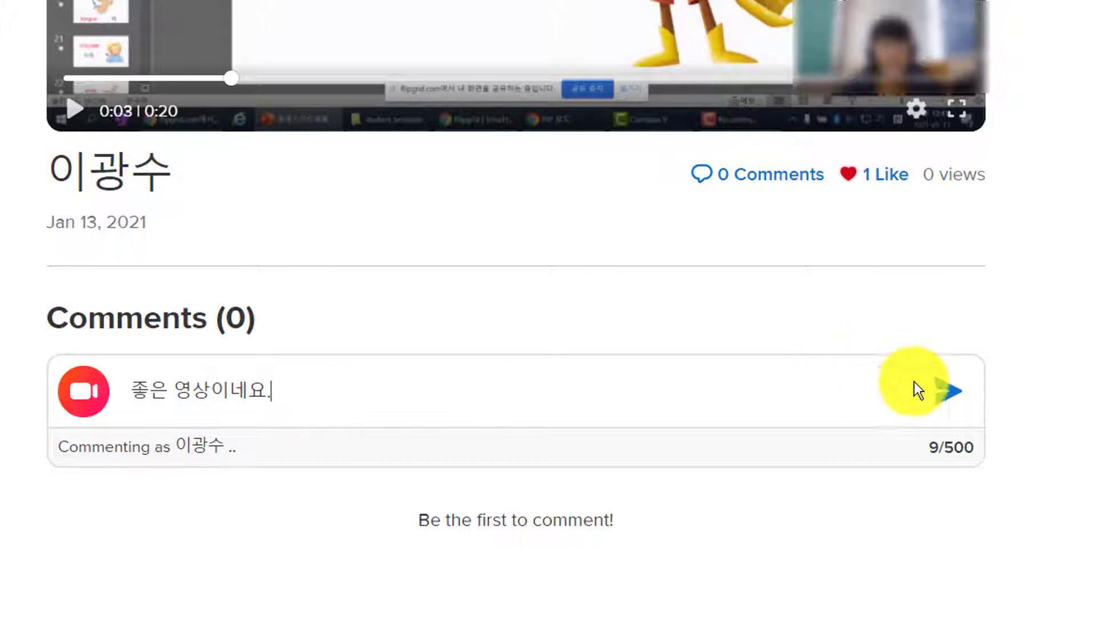
key(Return)
Step: Open the video comment recorder, then close it without recording
scroll(1054, 435, down, 3)
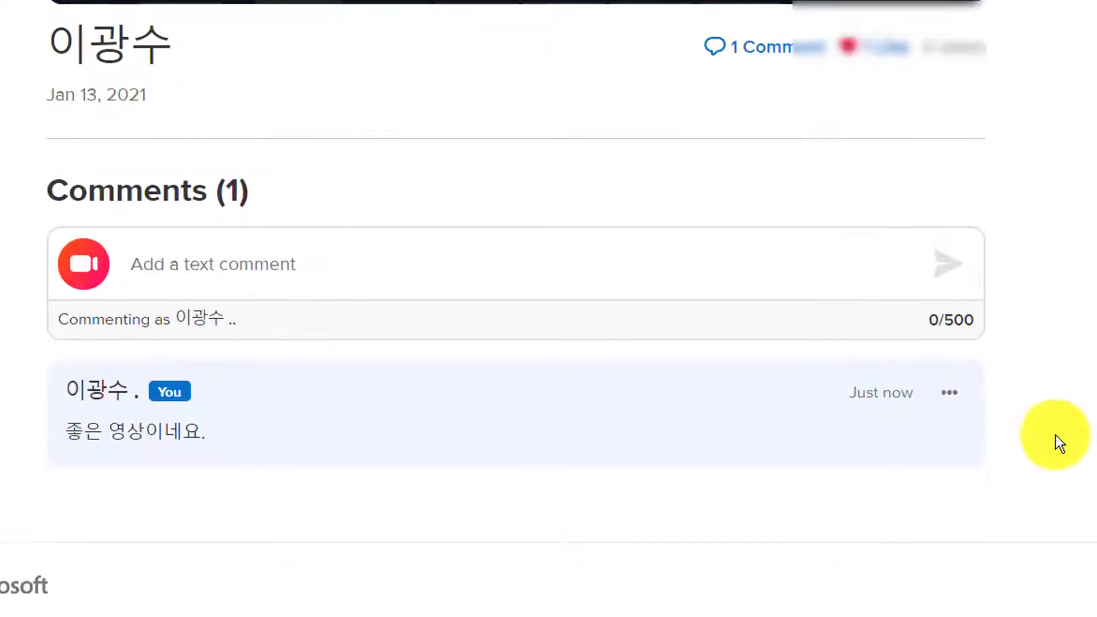
click(85, 231)
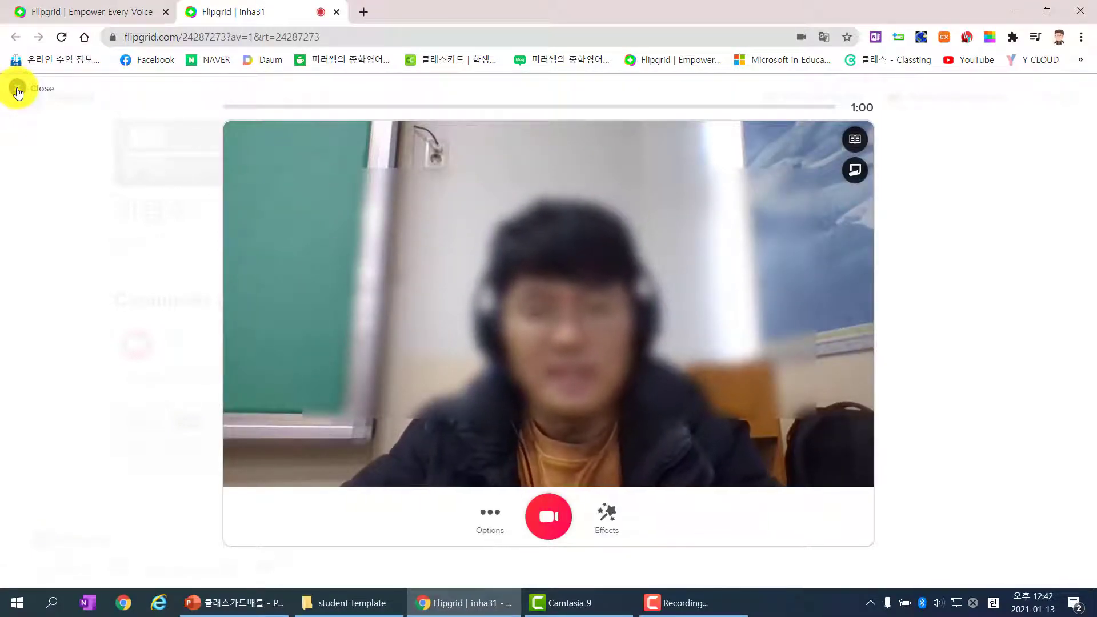
click(18, 90)
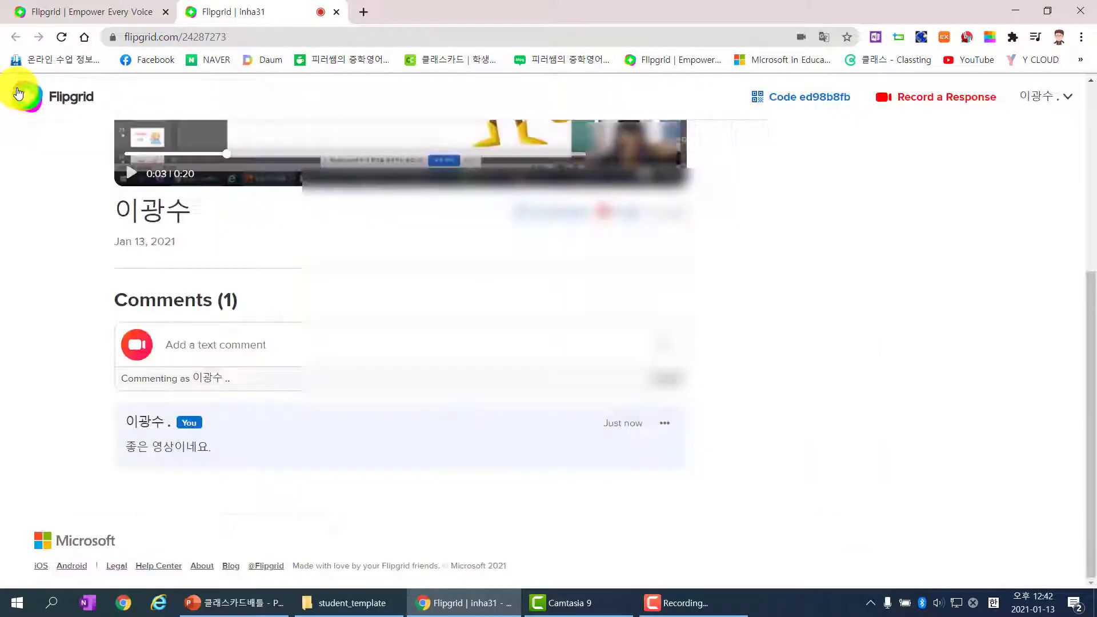
Step: Return to the topic, start a new response recording and bring up the camera filters
click(67, 357)
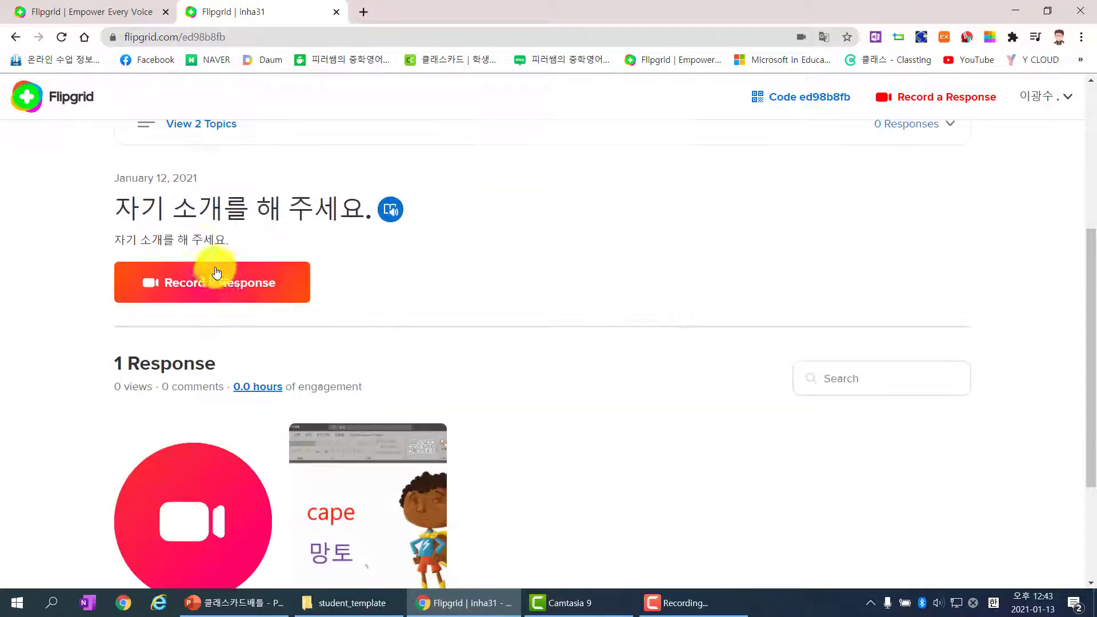
click(271, 287)
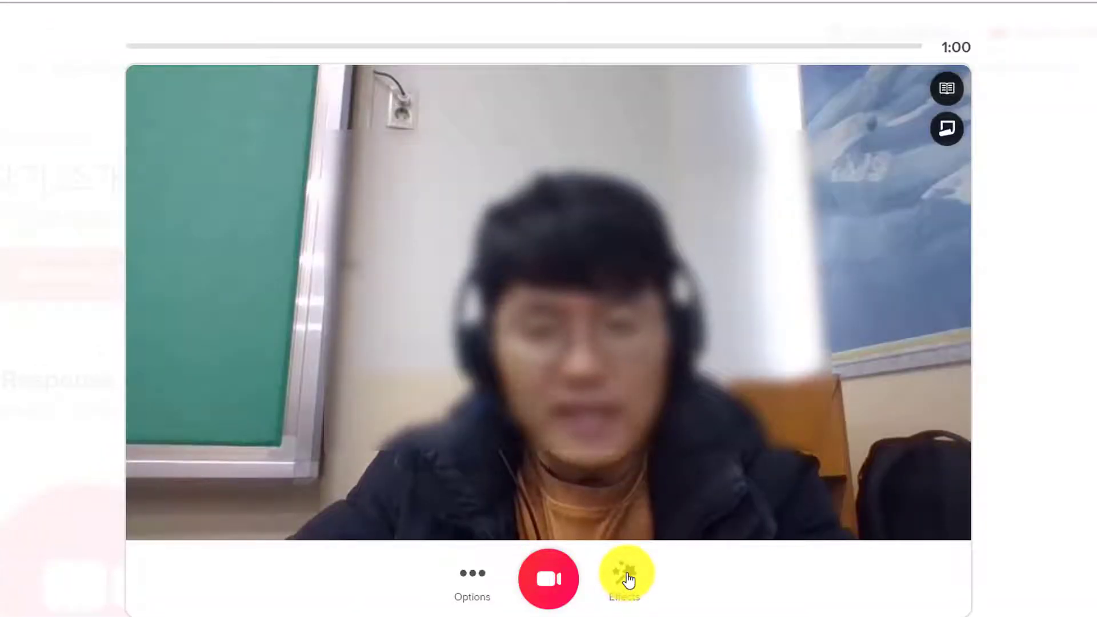
click(628, 580)
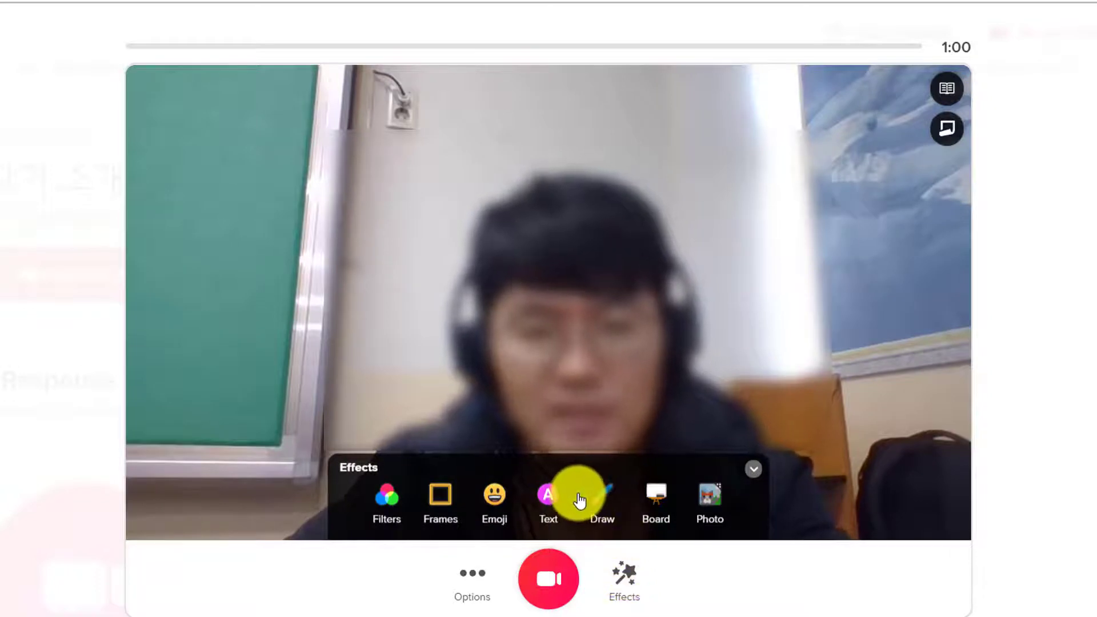
click(391, 502)
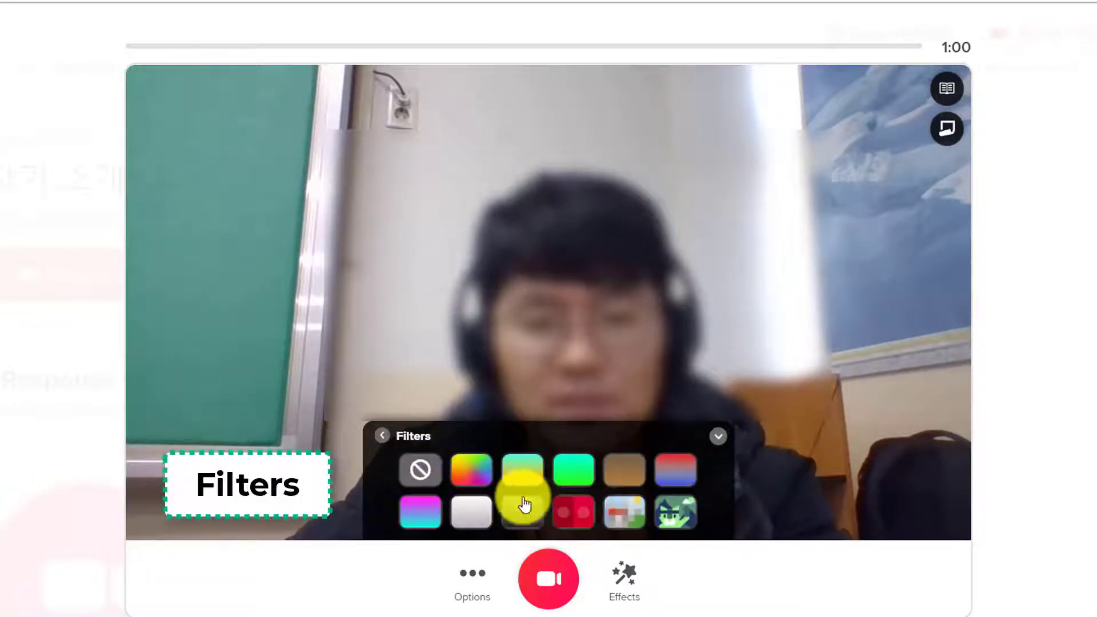
Step: Try the pixelated, black-and-white, Duotone, brown, green, teal-orange and rainbow filters, then remove the filter
click(623, 515)
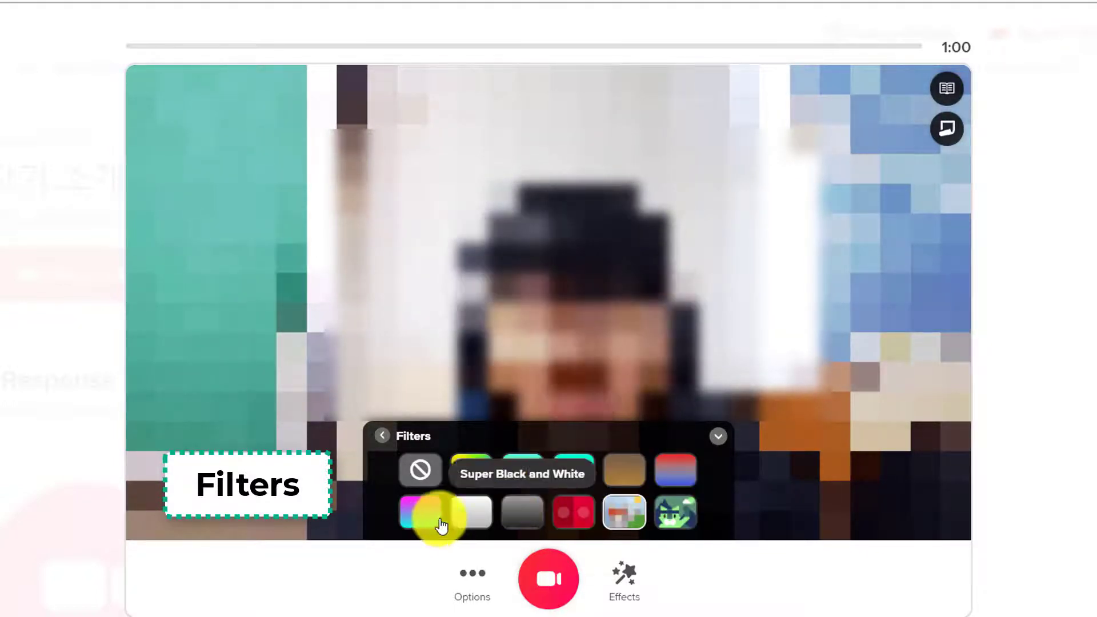
click(477, 514)
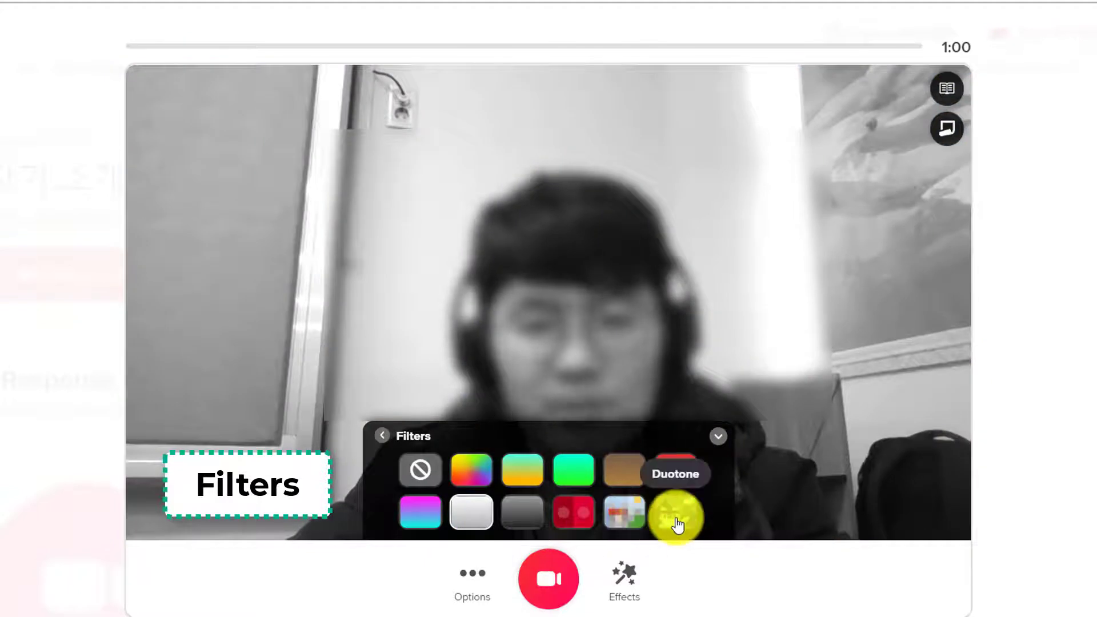
click(669, 518)
click(605, 482)
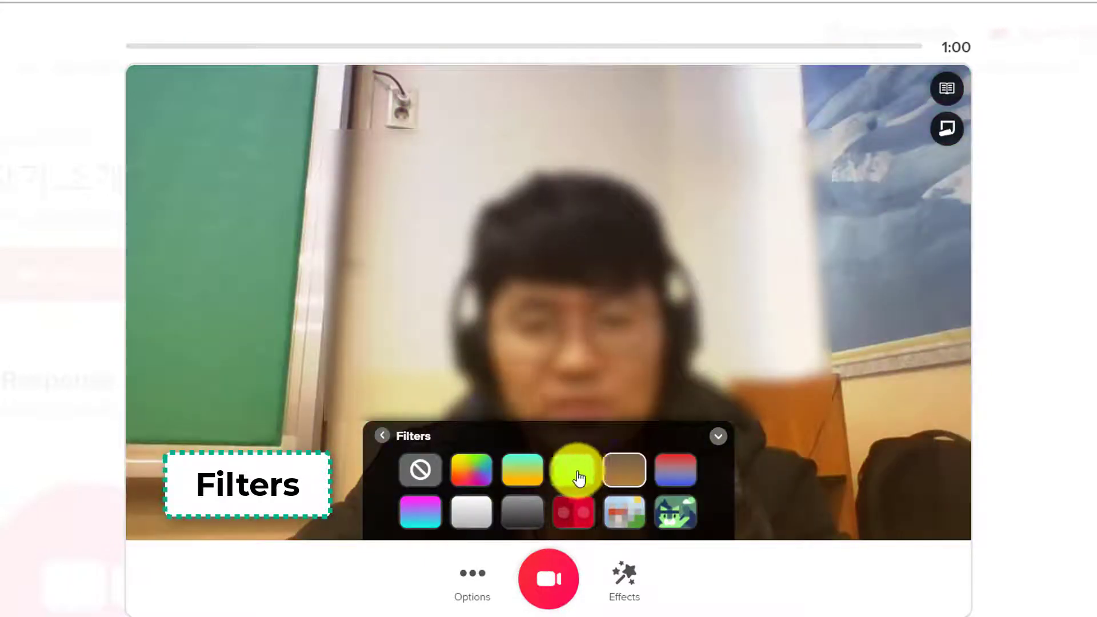
click(578, 477)
click(520, 479)
click(474, 478)
click(425, 479)
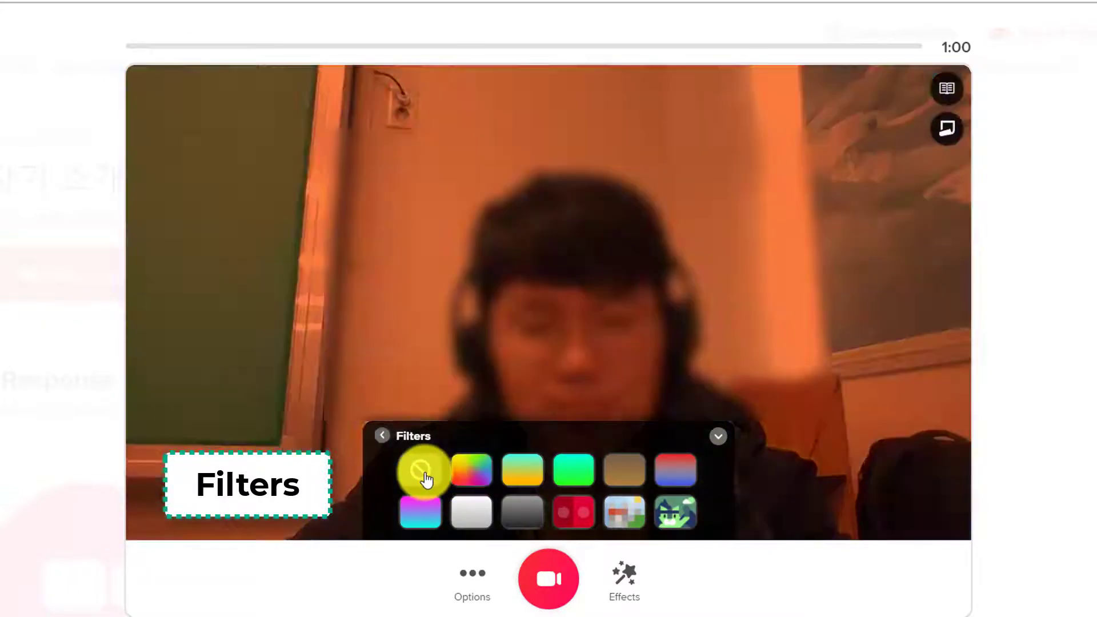
click(381, 444)
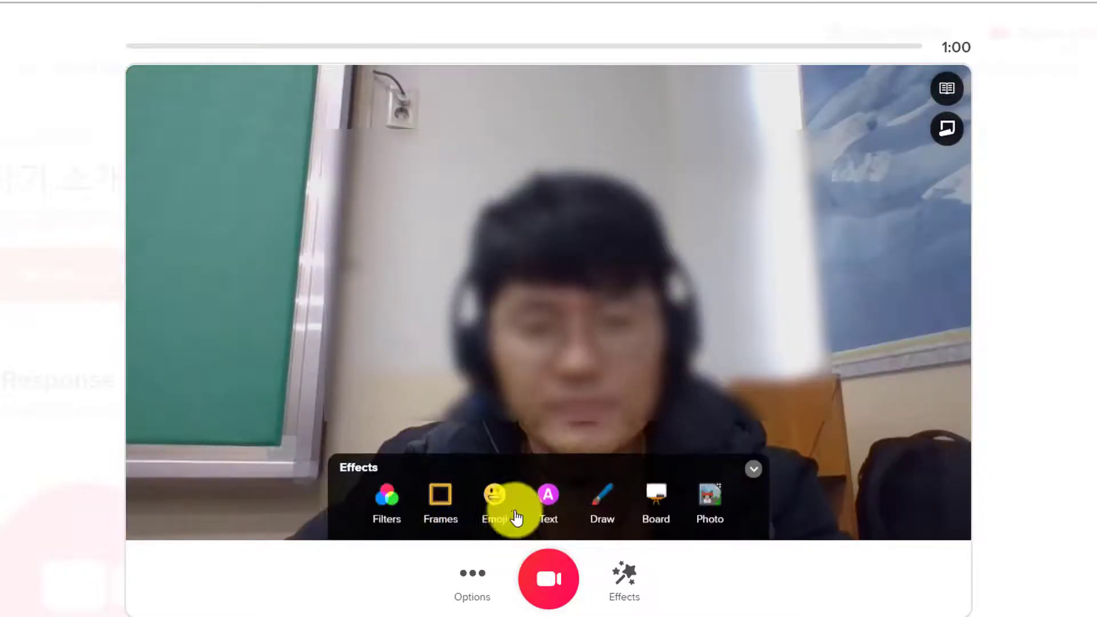
Step: Try the neon, glitter and paint-splash frames, settle on Bubbles, then show the emoji stickers
click(446, 500)
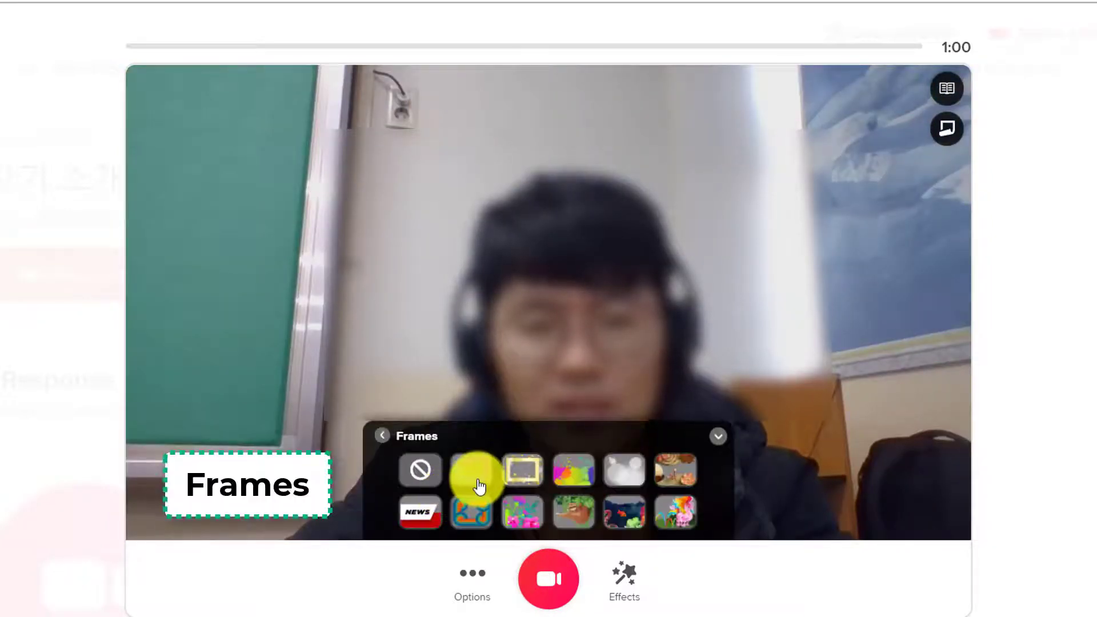
click(472, 479)
click(521, 483)
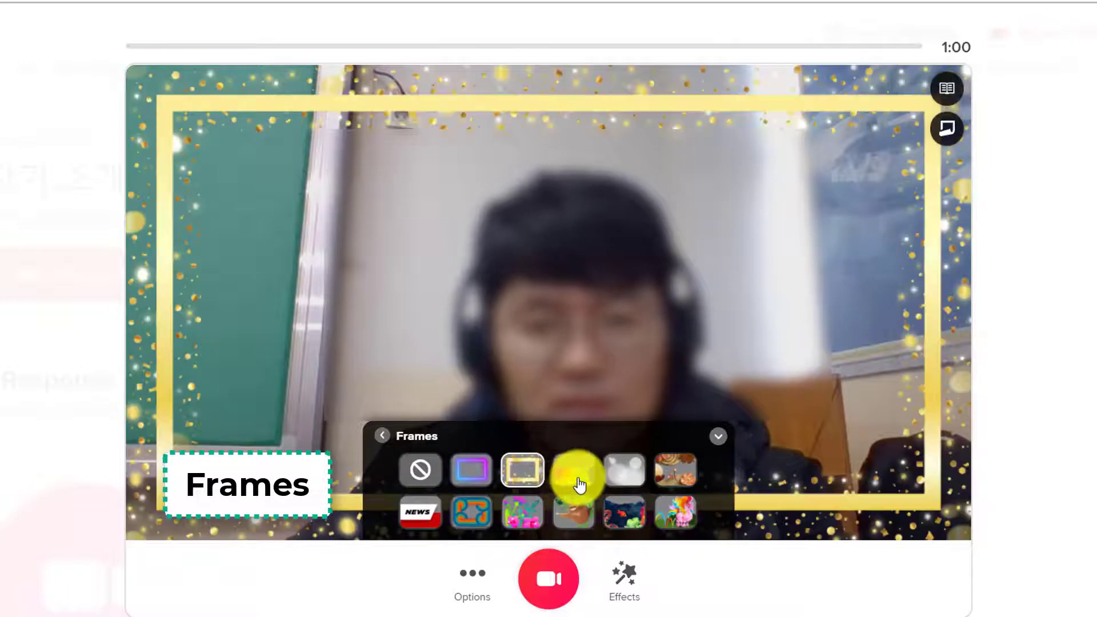
click(570, 483)
click(615, 486)
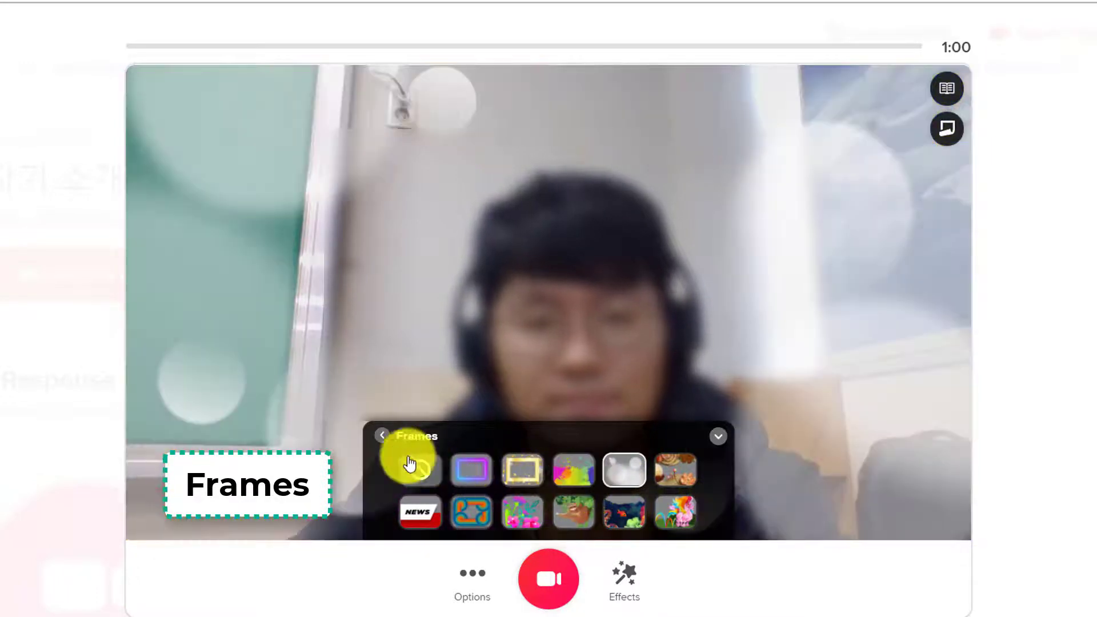
click(382, 436)
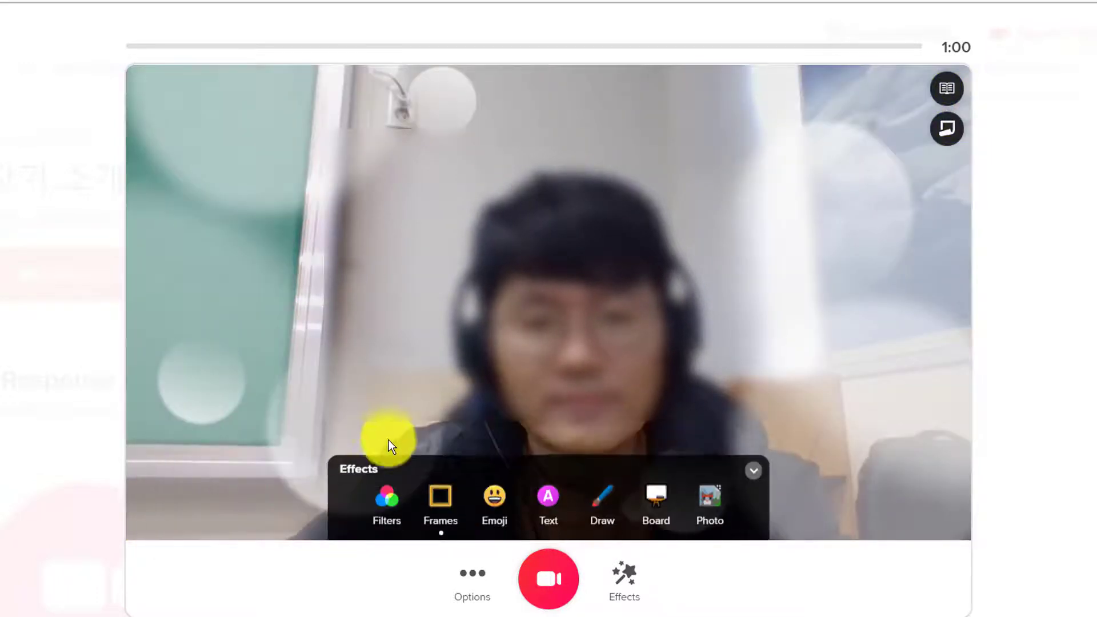
click(486, 507)
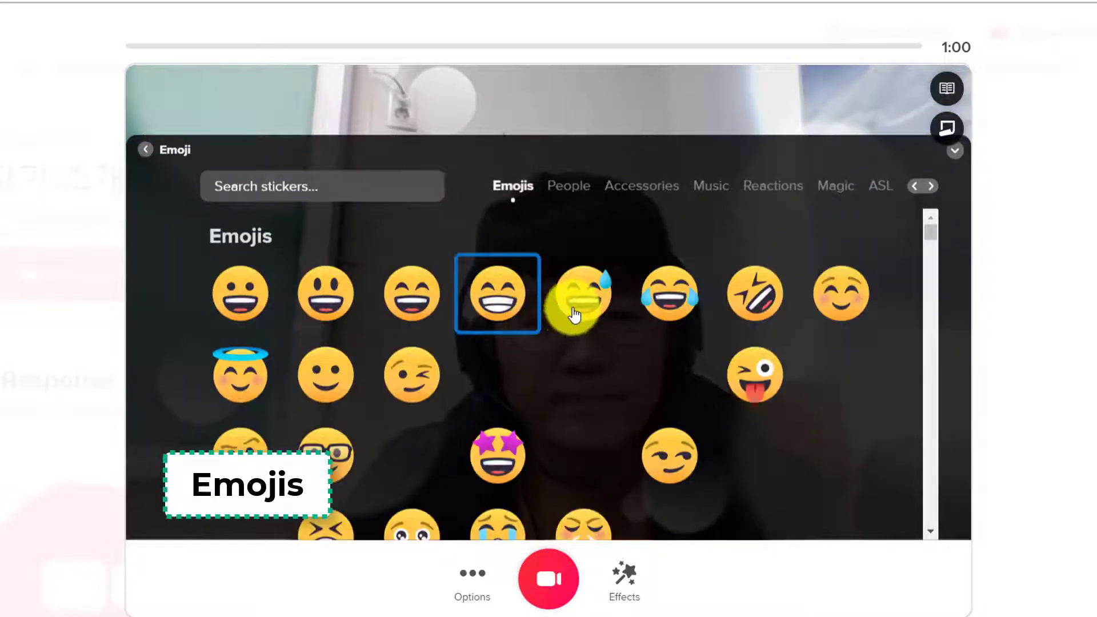
Step: Add a large sweat-smile emoji at the top-left of the video
click(574, 314)
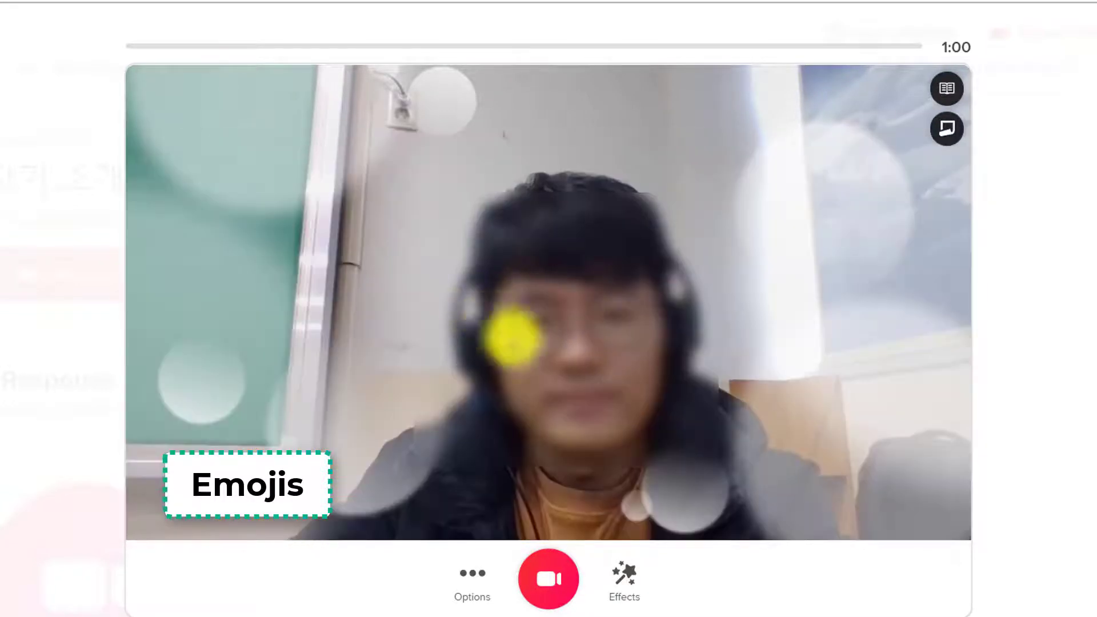
drag(417, 233, 528, 373)
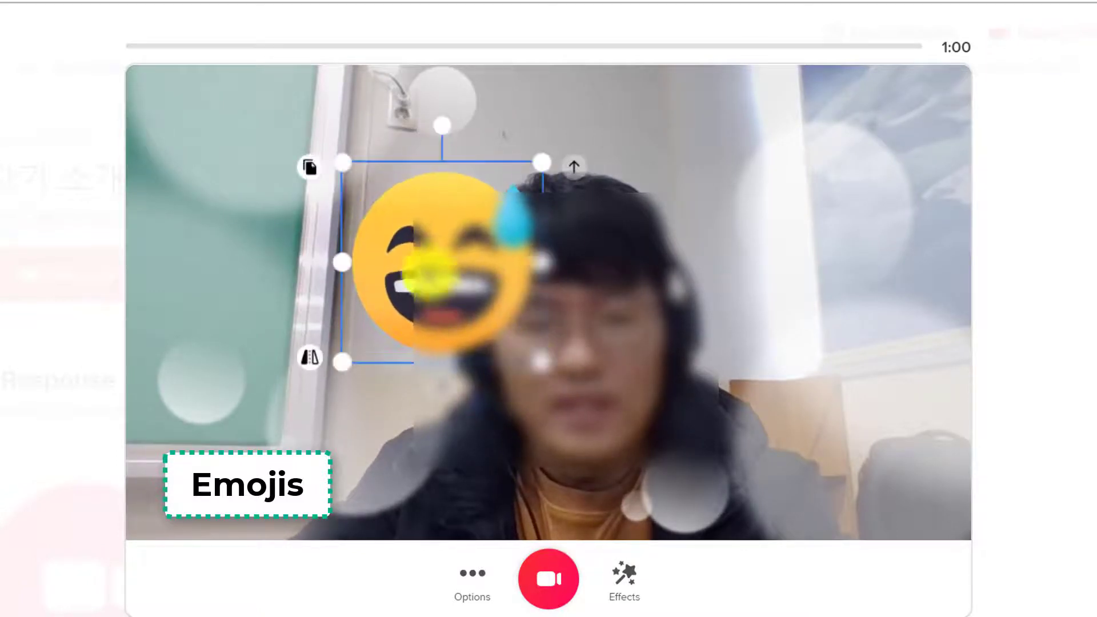
drag(432, 277, 312, 207)
Step: Add dark sunglasses from the Accessories stickers, enlarge them, and place them over the eyes
click(624, 573)
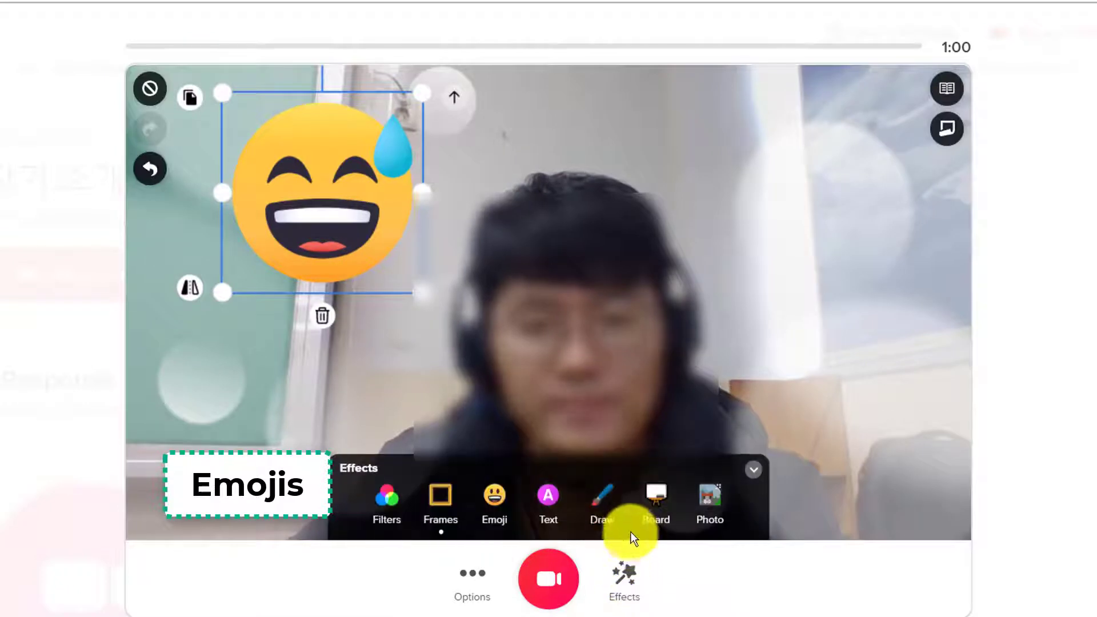
click(507, 503)
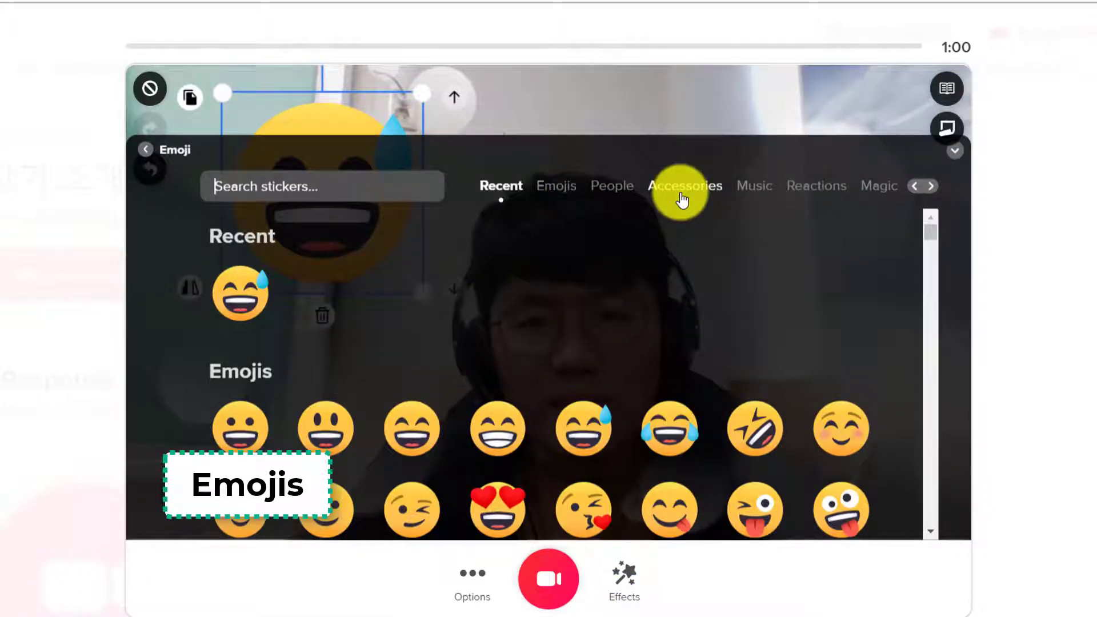
click(682, 194)
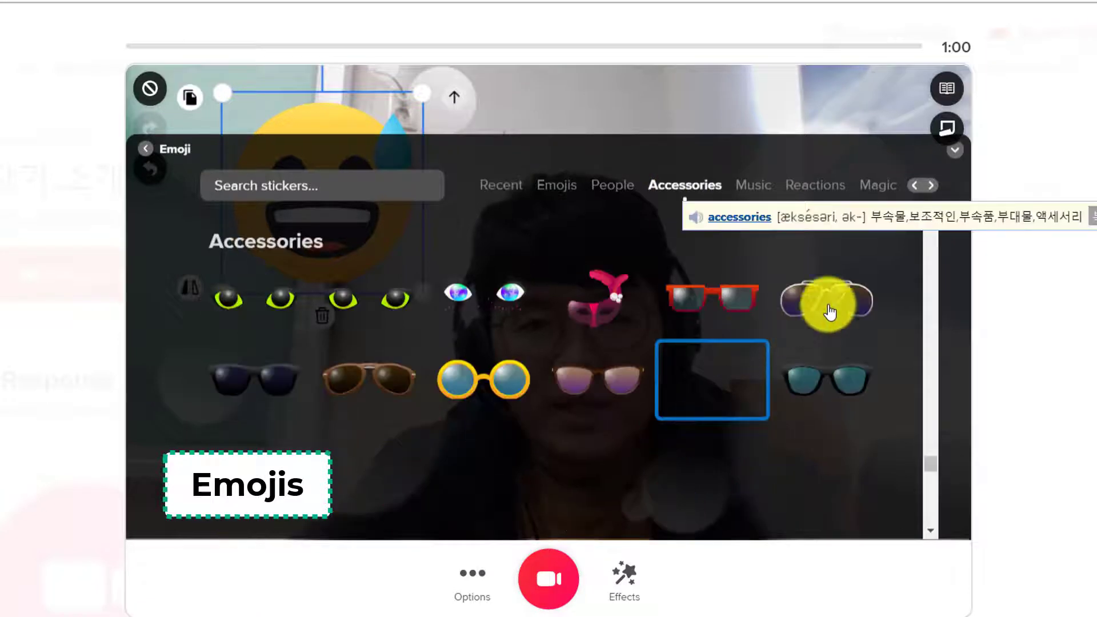
click(280, 391)
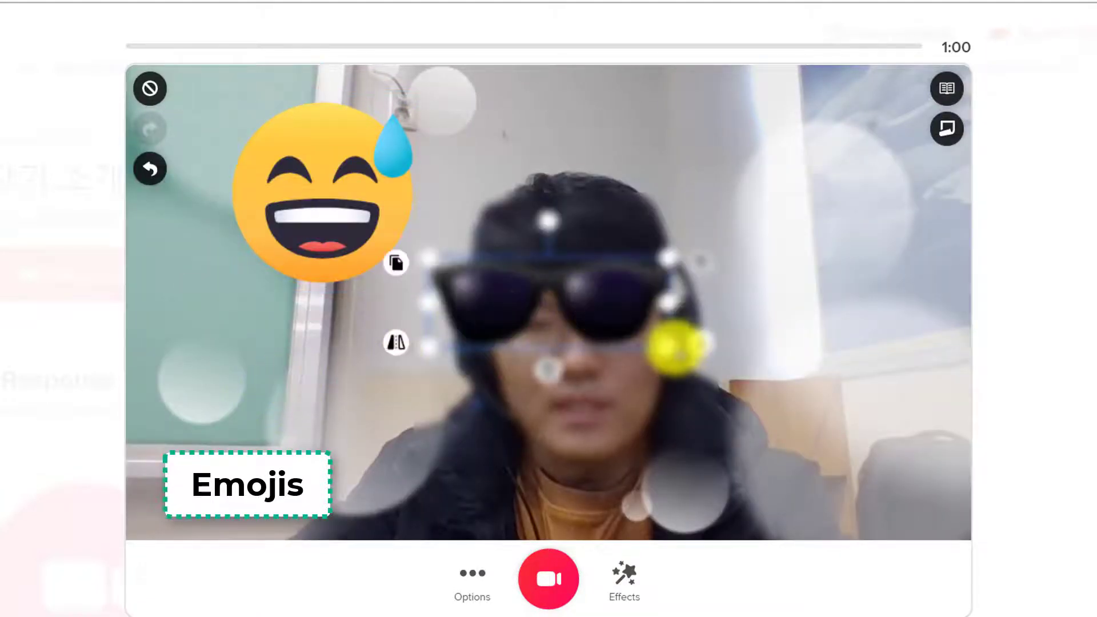
drag(682, 354, 646, 318)
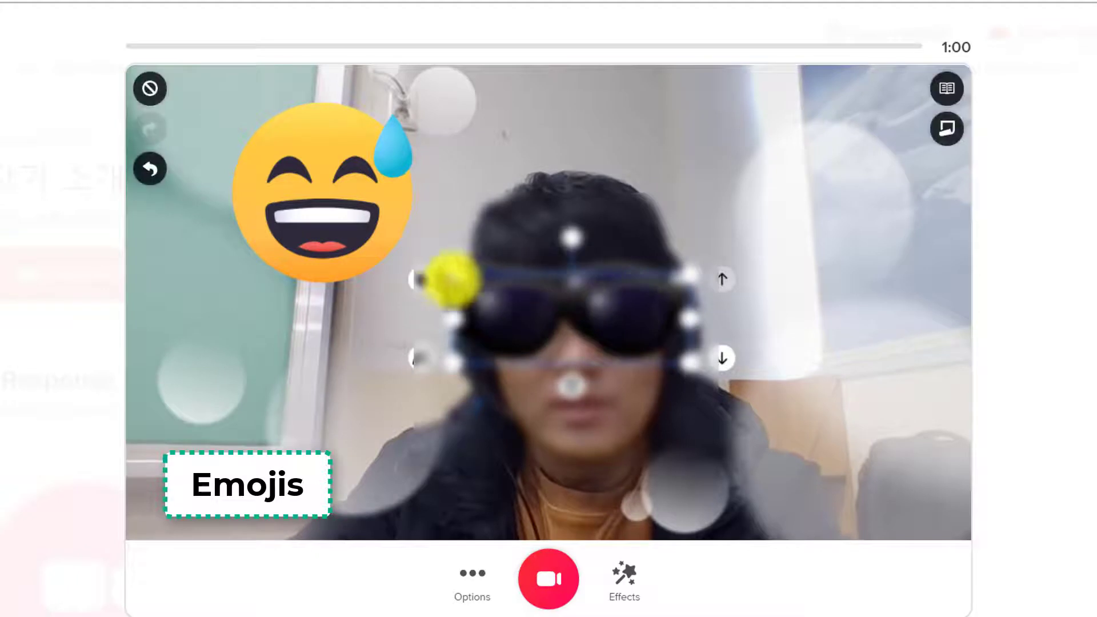
drag(441, 291, 177, 350)
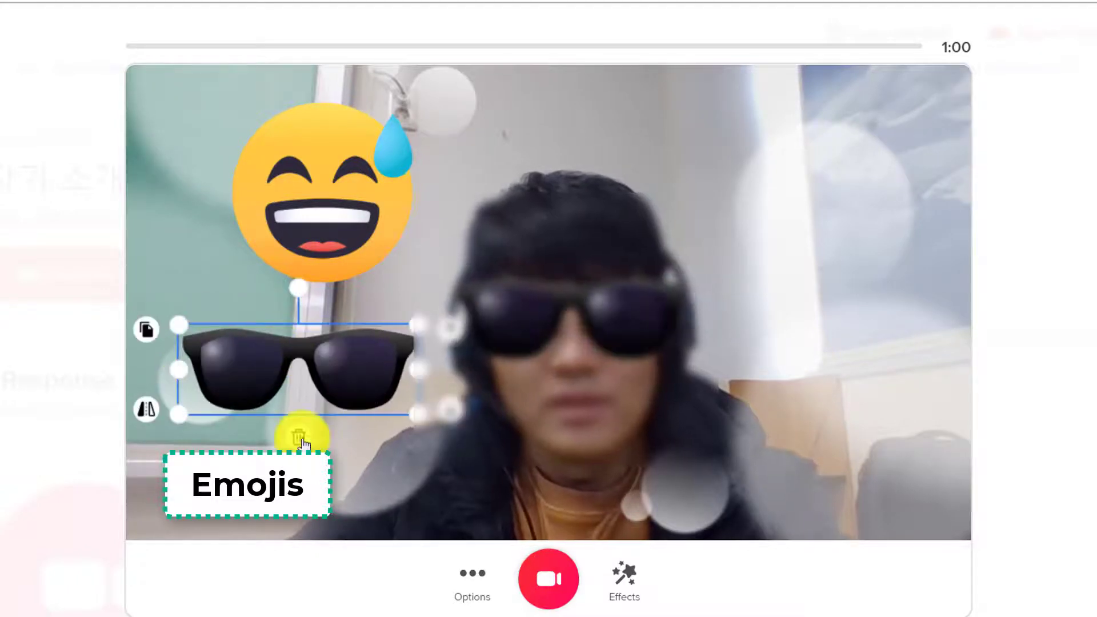
drag(501, 371, 599, 319)
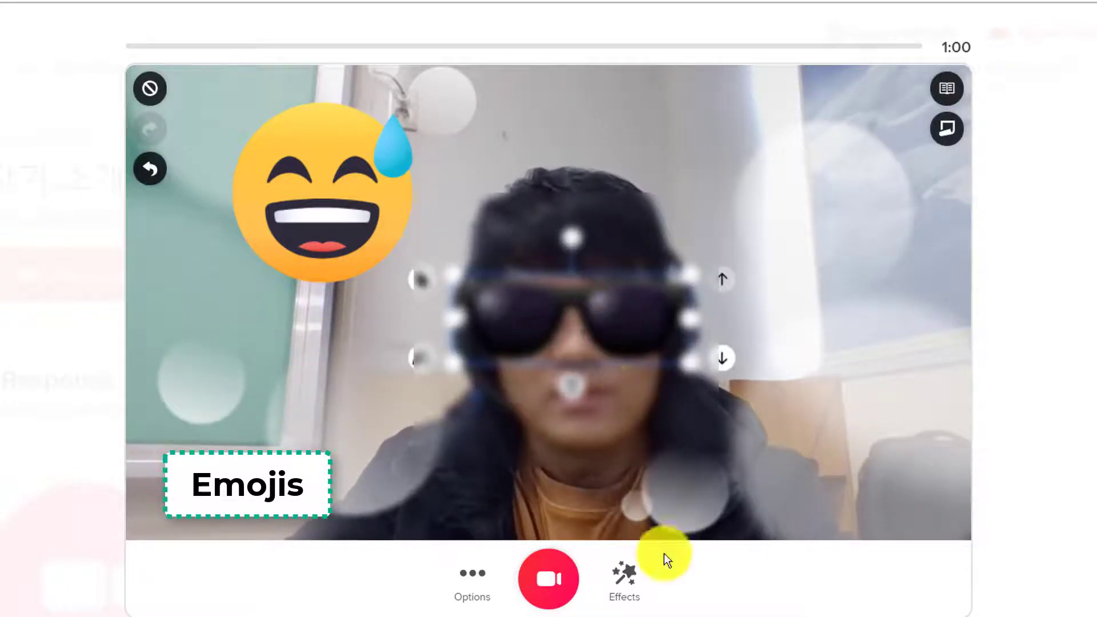
Step: Add the green Flipgrid cap sticker, resize it, and fit it onto the head
click(626, 580)
click(495, 502)
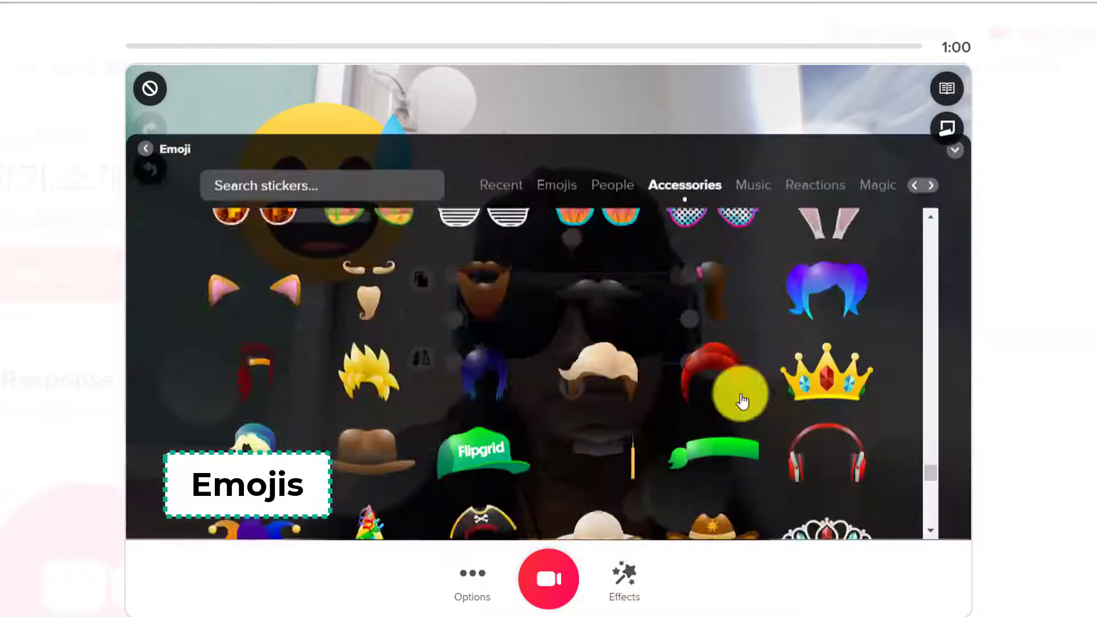
scroll(604, 392, up, 3)
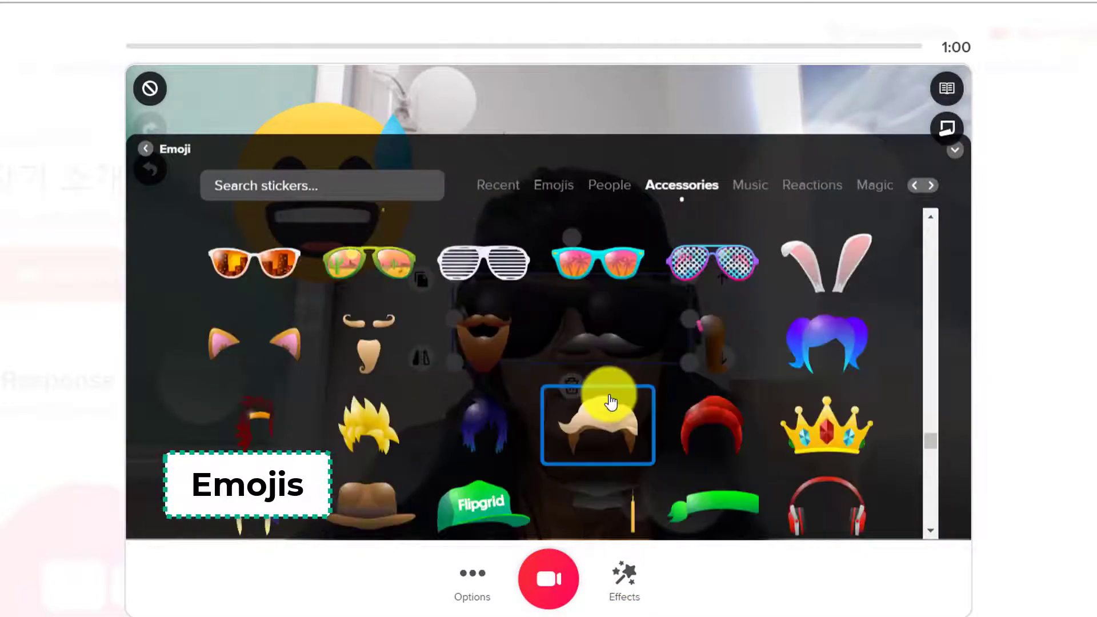
scroll(588, 384, down, 3)
click(507, 330)
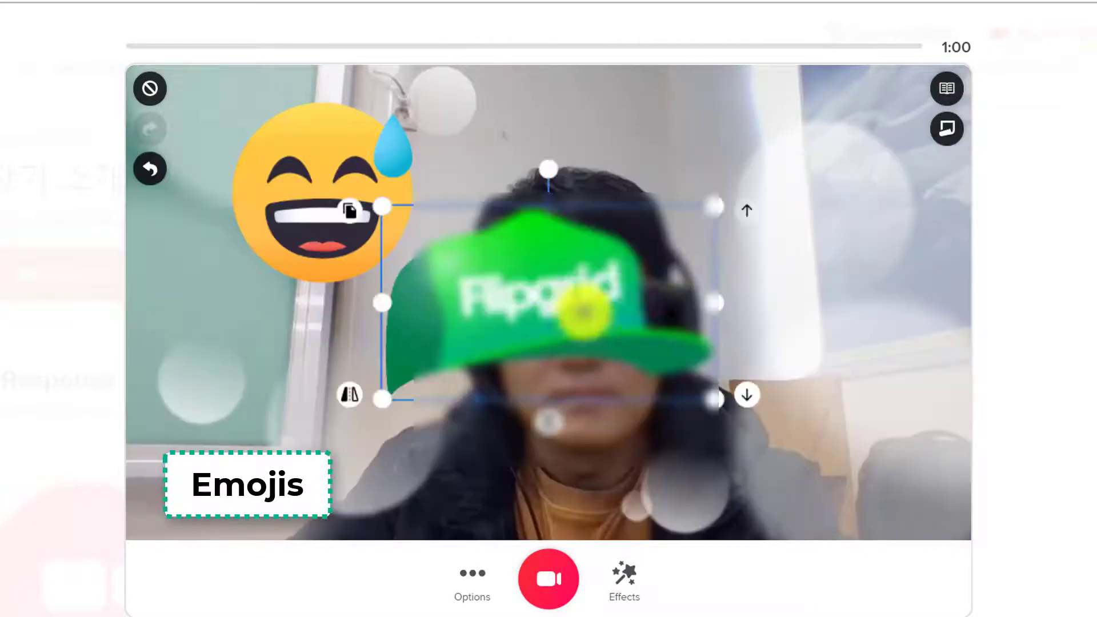
drag(610, 234, 644, 176)
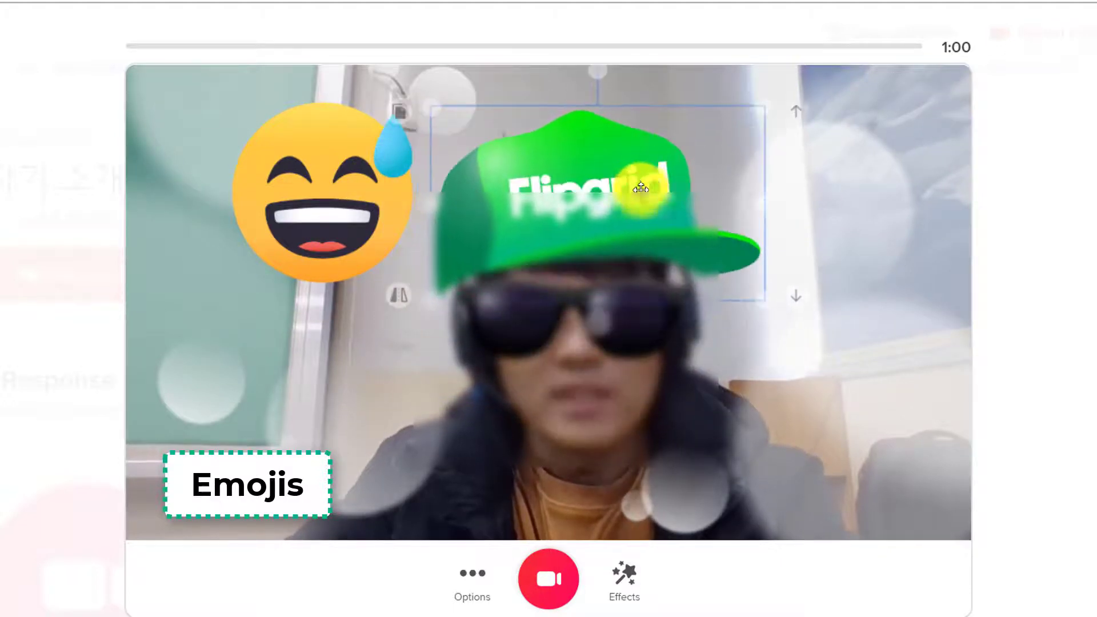
drag(723, 287, 666, 238)
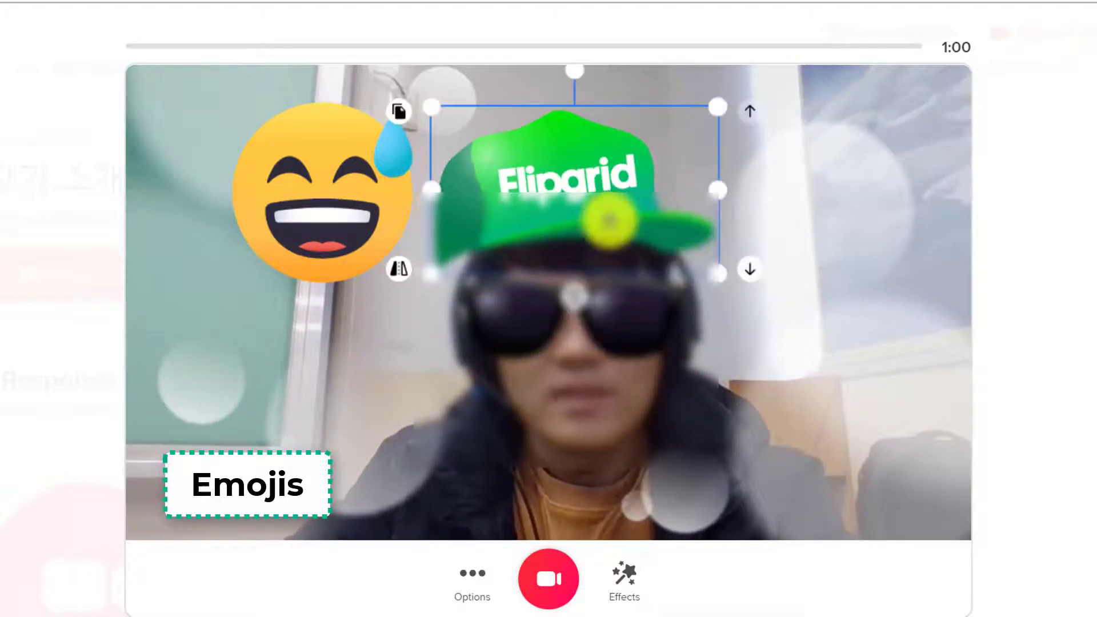
drag(605, 220, 624, 225)
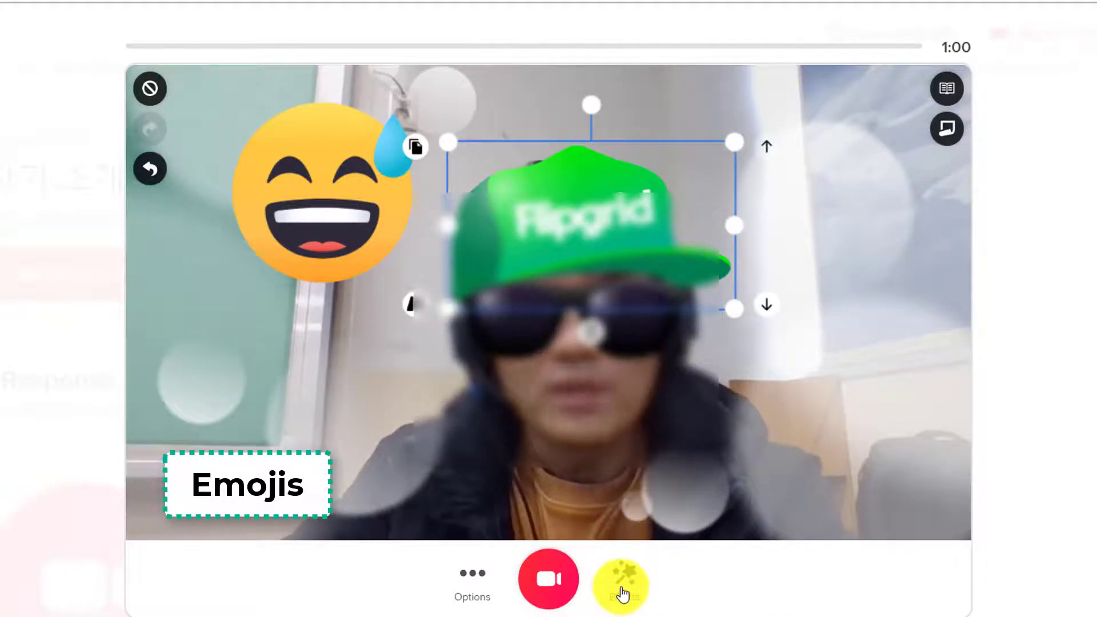
Step: Record a 7-second decorated clip, review it, and continue to the submission form
click(549, 579)
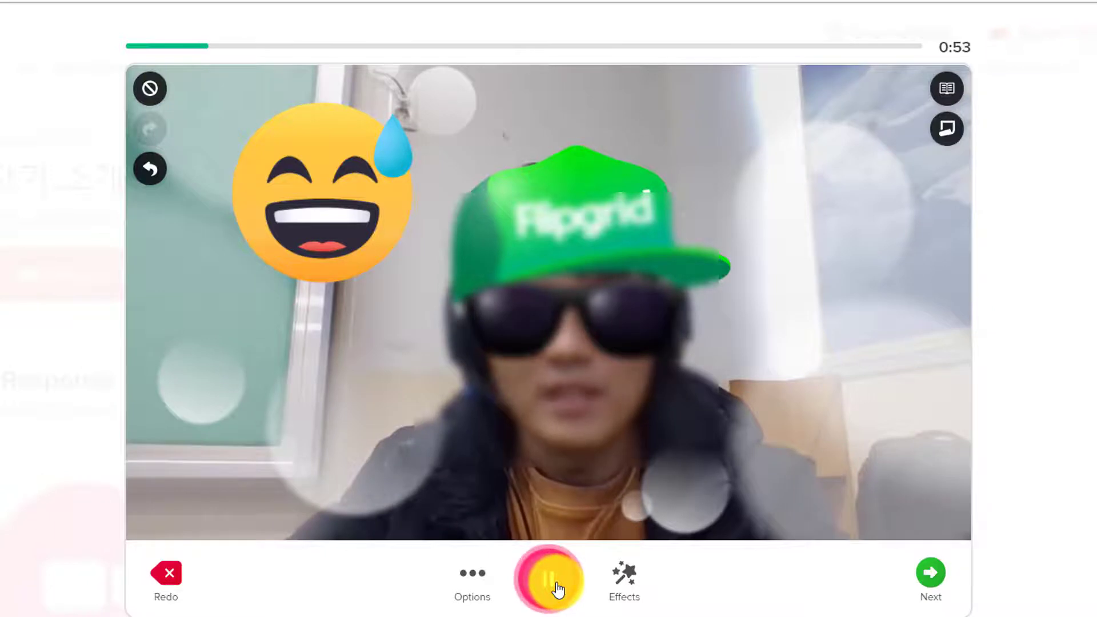
click(557, 589)
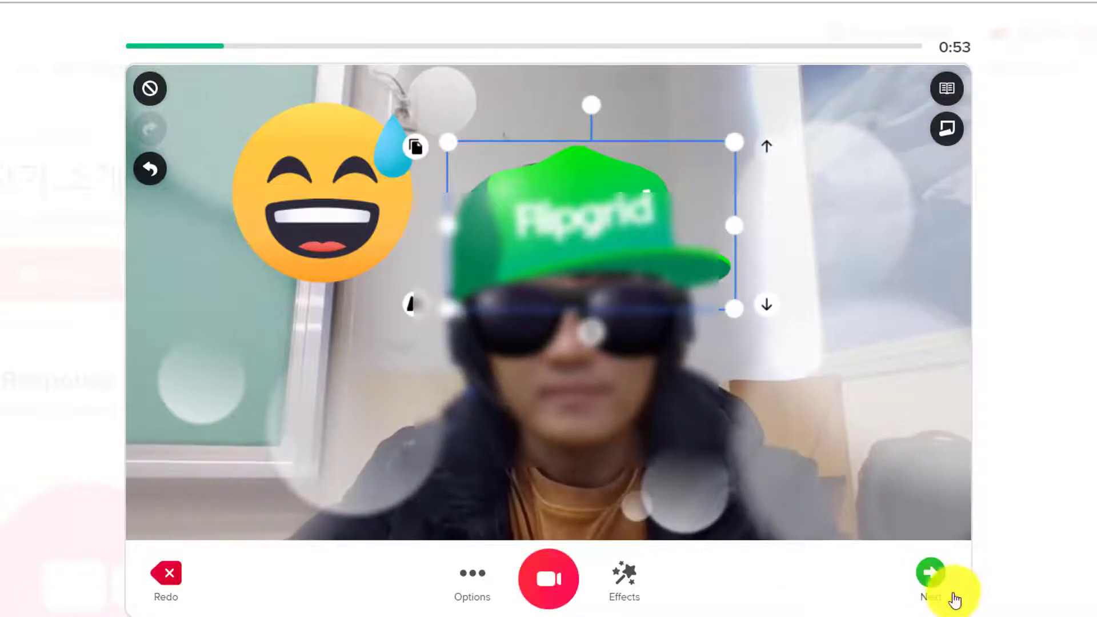
click(935, 577)
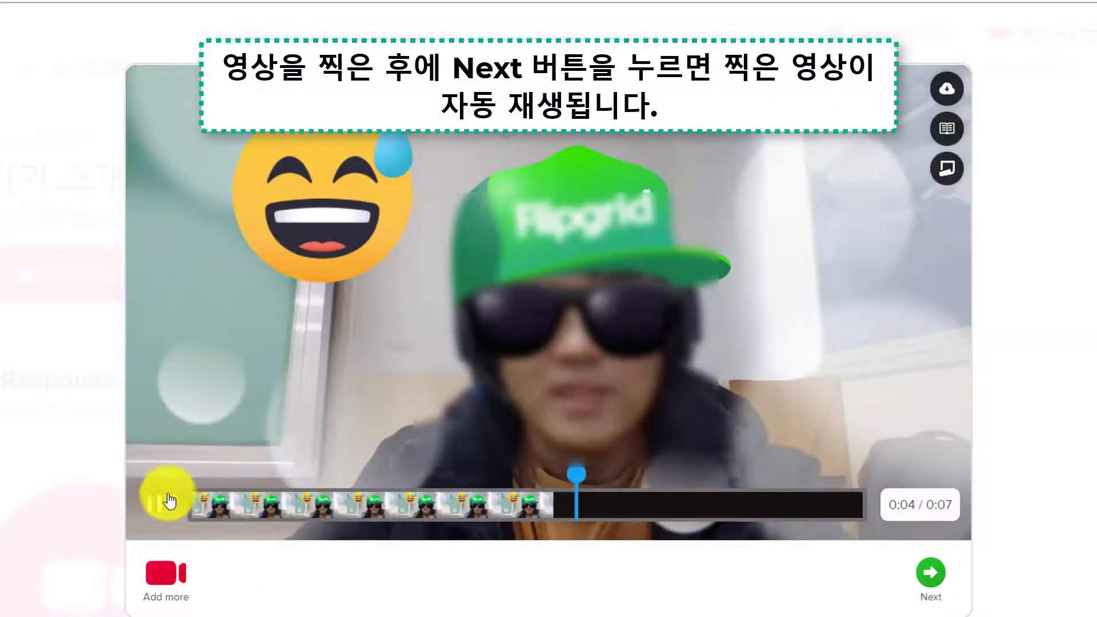
click(153, 508)
click(931, 568)
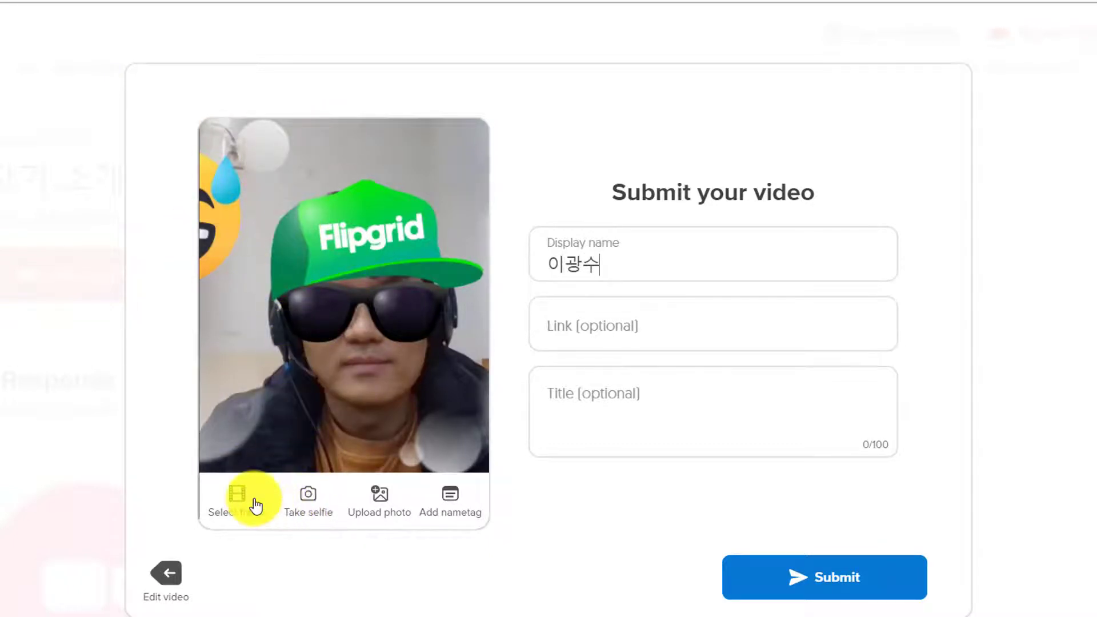
click(235, 505)
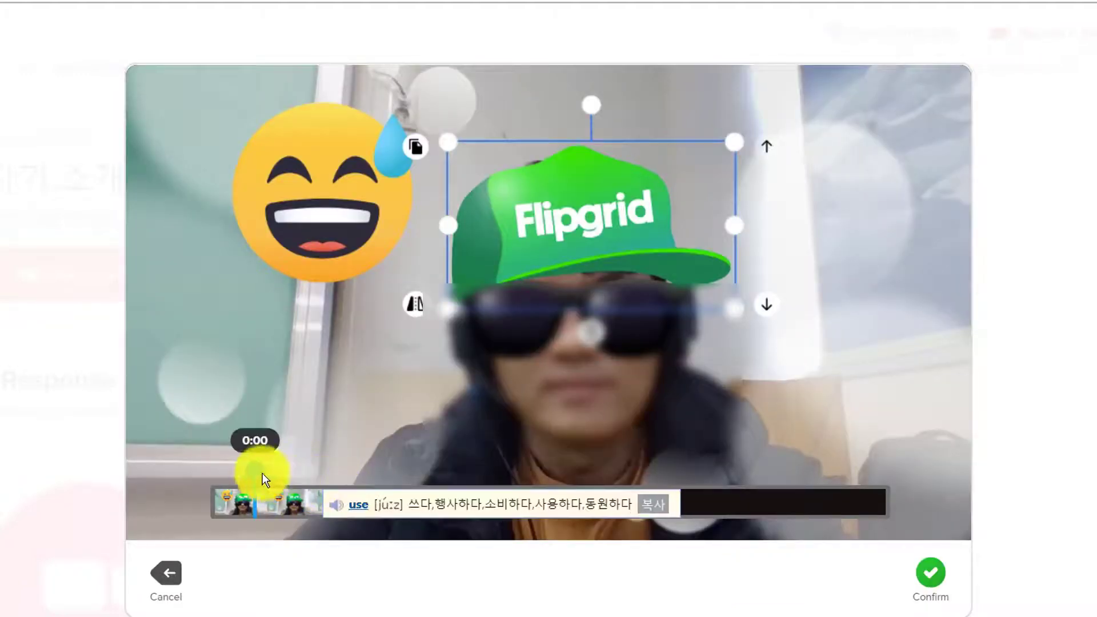
drag(447, 474, 505, 475)
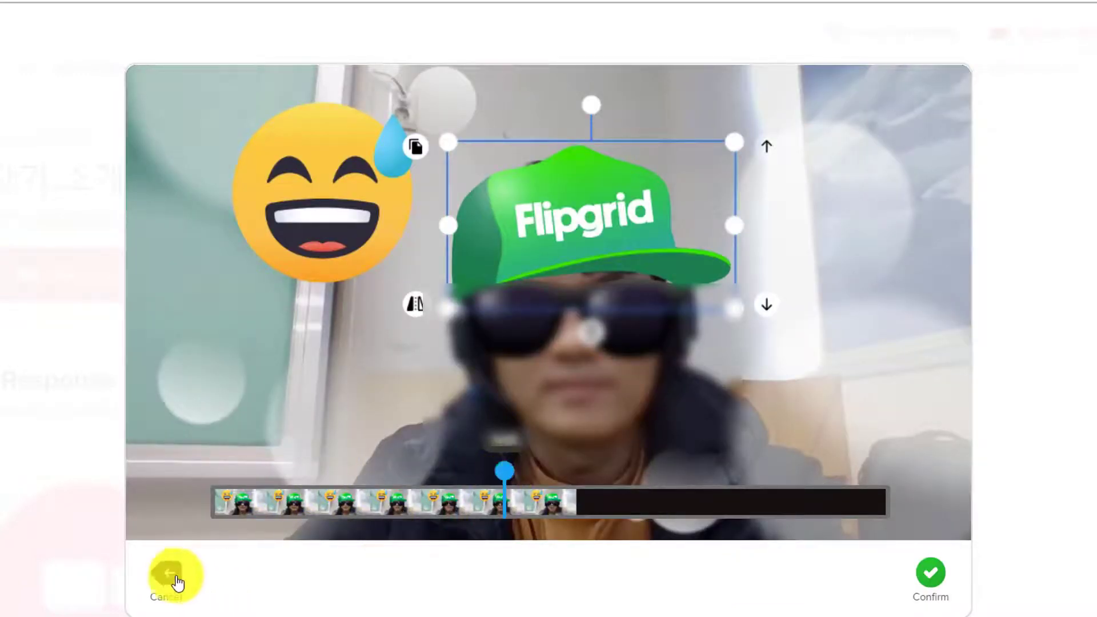
click(171, 576)
click(308, 506)
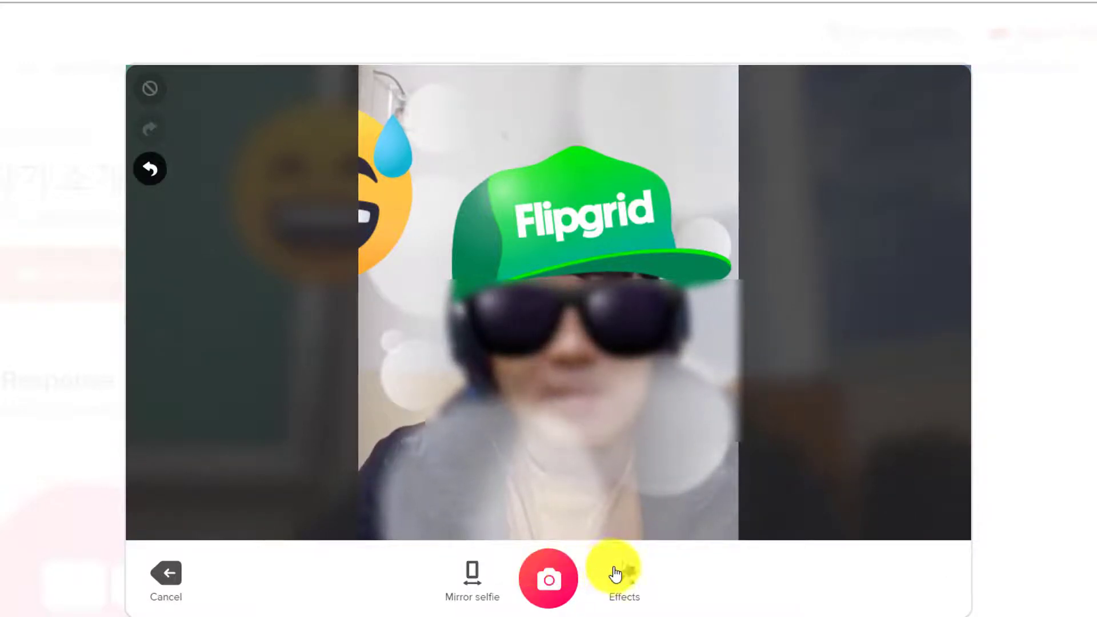
click(184, 580)
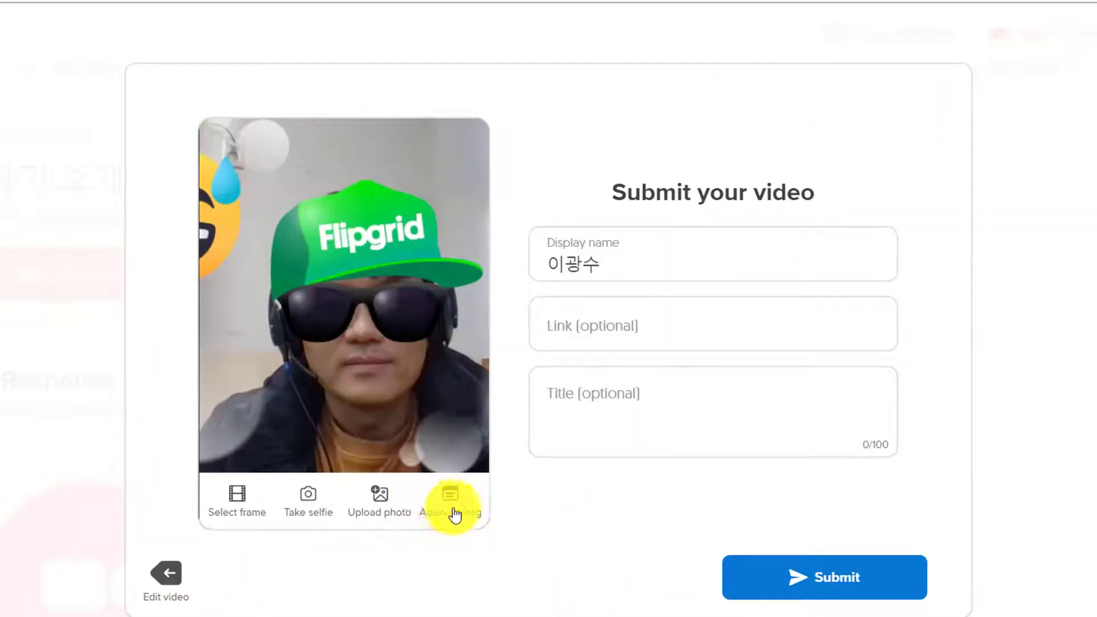
Step: Try the Typewriter nametag, apply the purple Superpower nametag instead, and submit the response
click(451, 503)
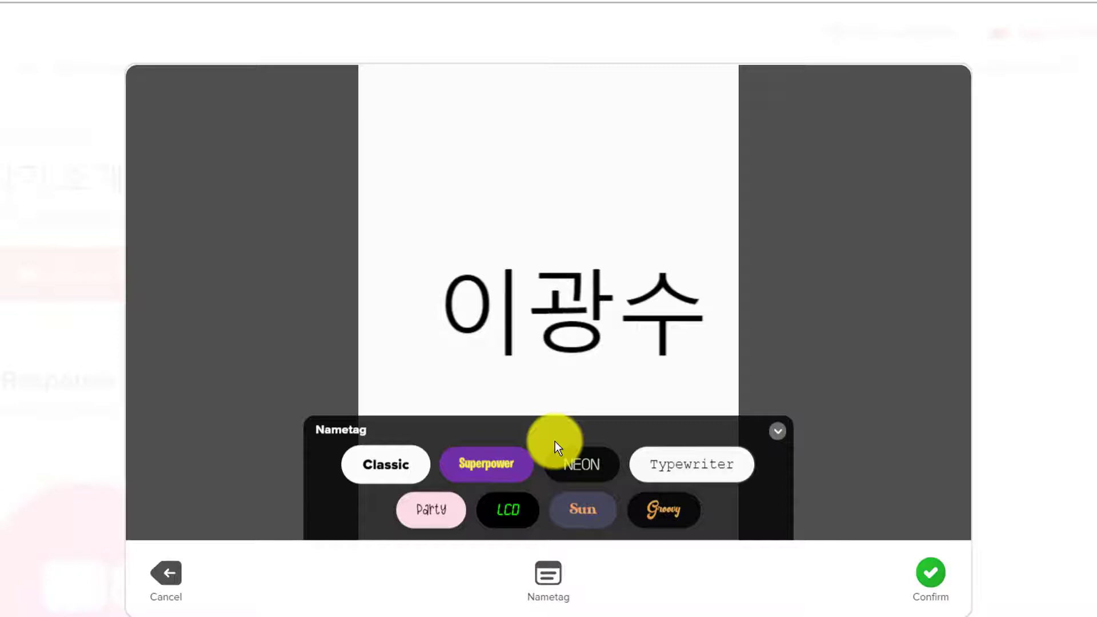
click(623, 467)
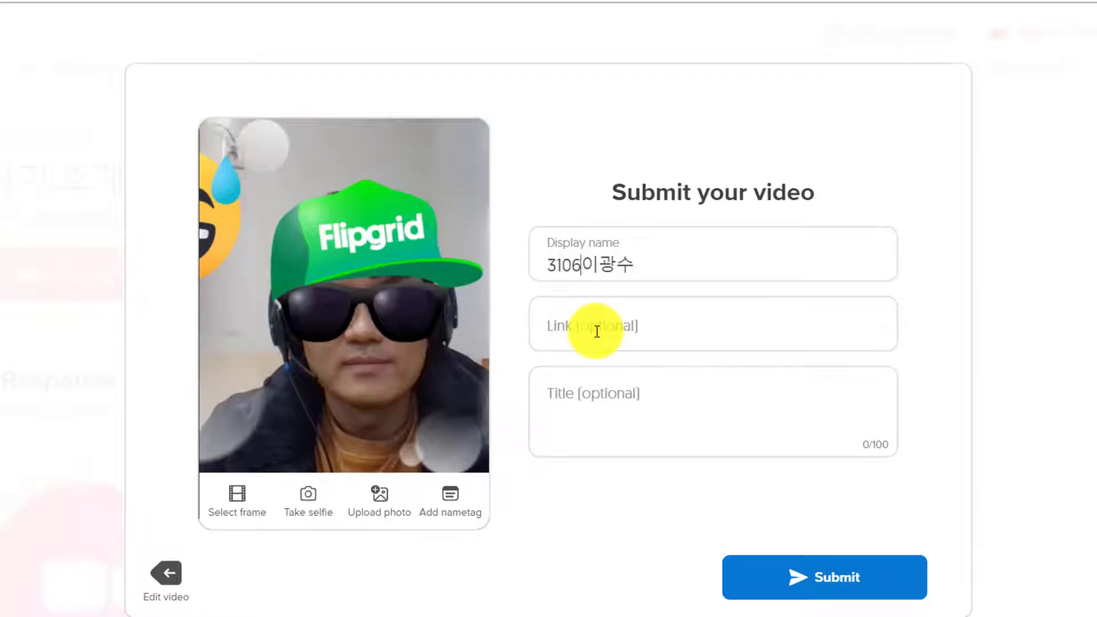
click(451, 500)
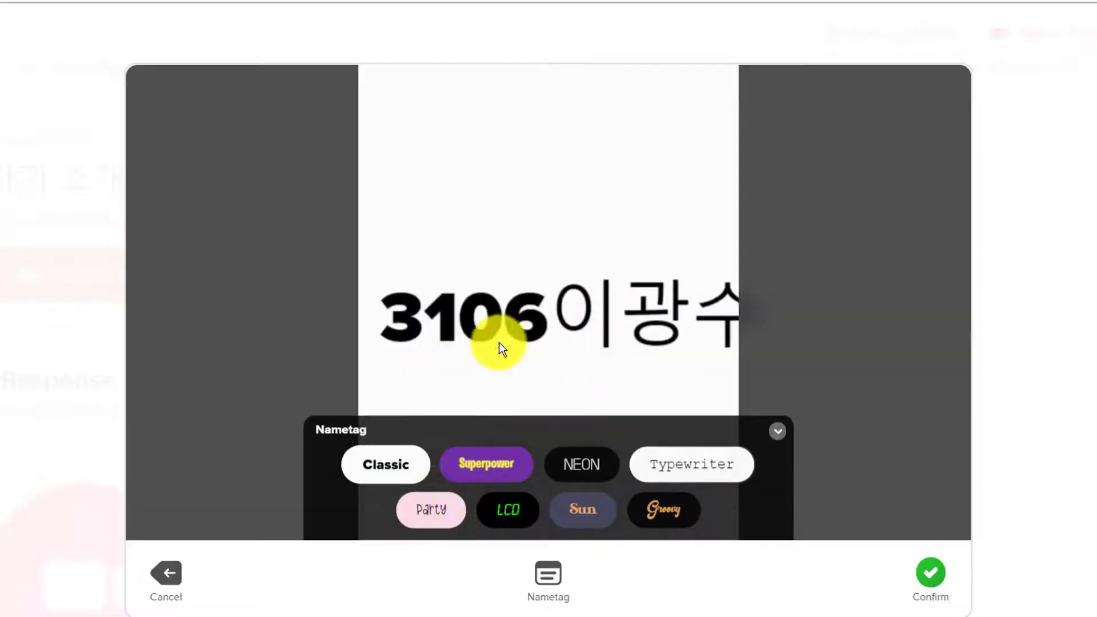
click(506, 514)
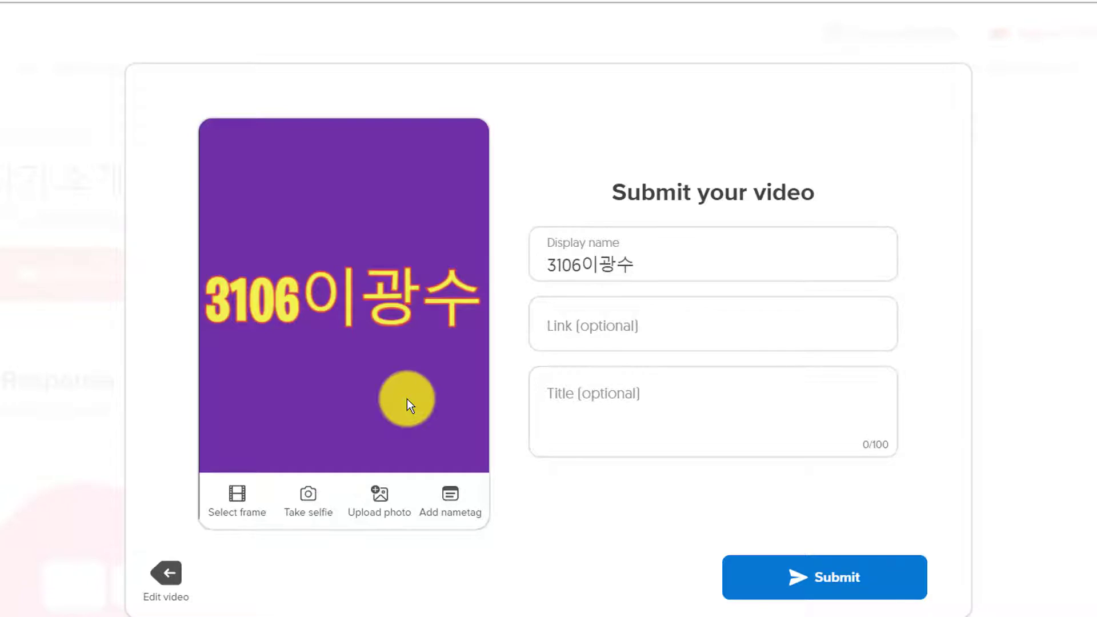
click(636, 522)
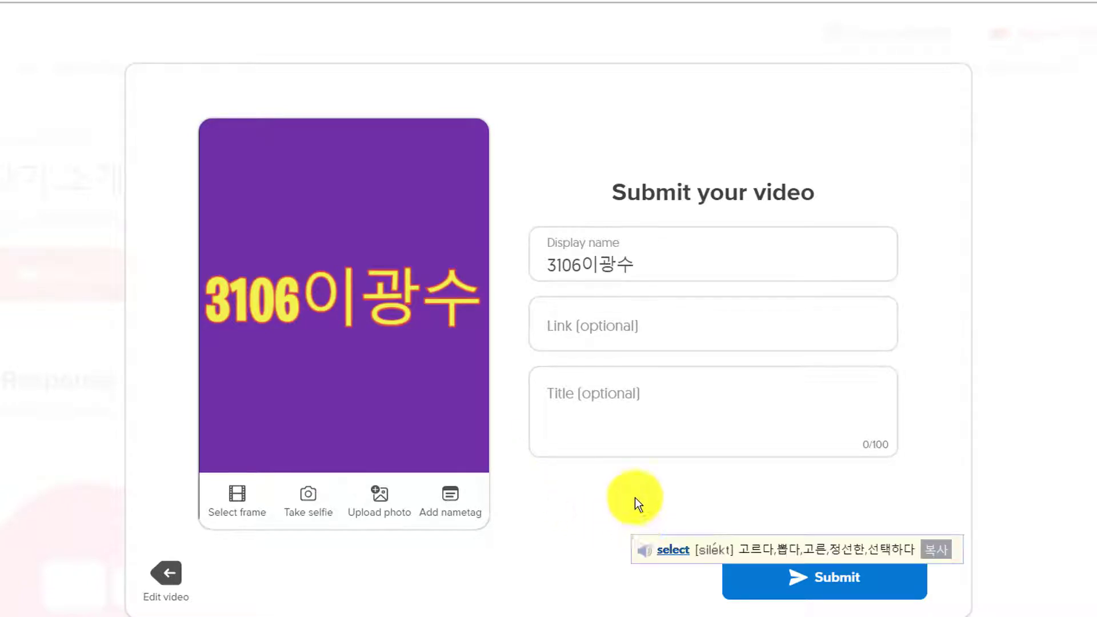
click(819, 591)
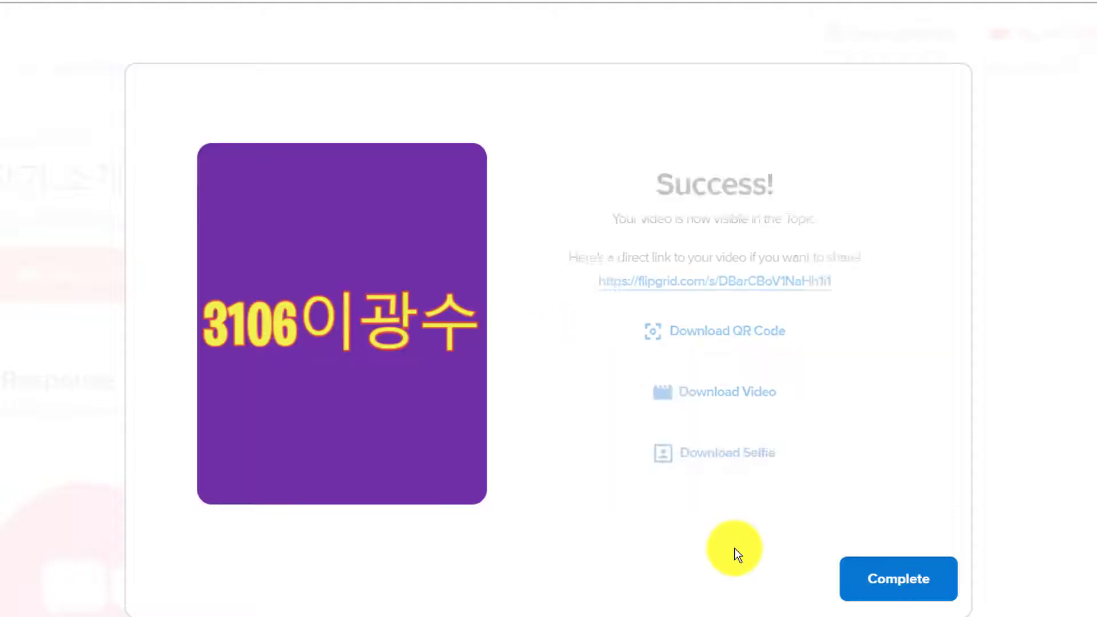
Step: Close the confirmation, check the topic's 2 Responses, and open the camera for a new response
click(870, 579)
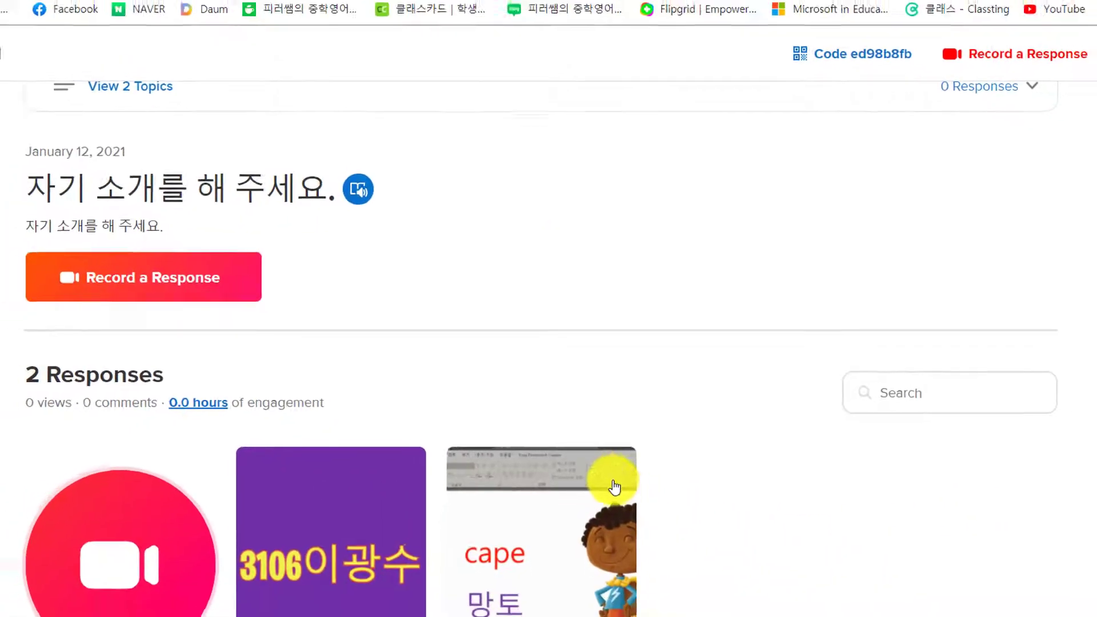
scroll(509, 485, down, 1)
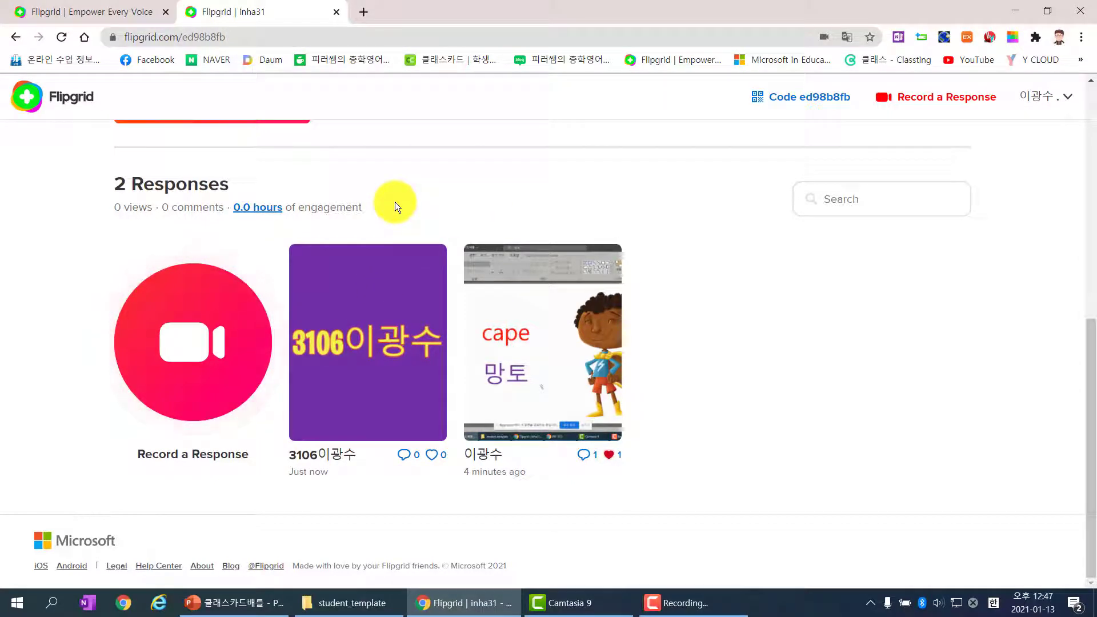
click(593, 421)
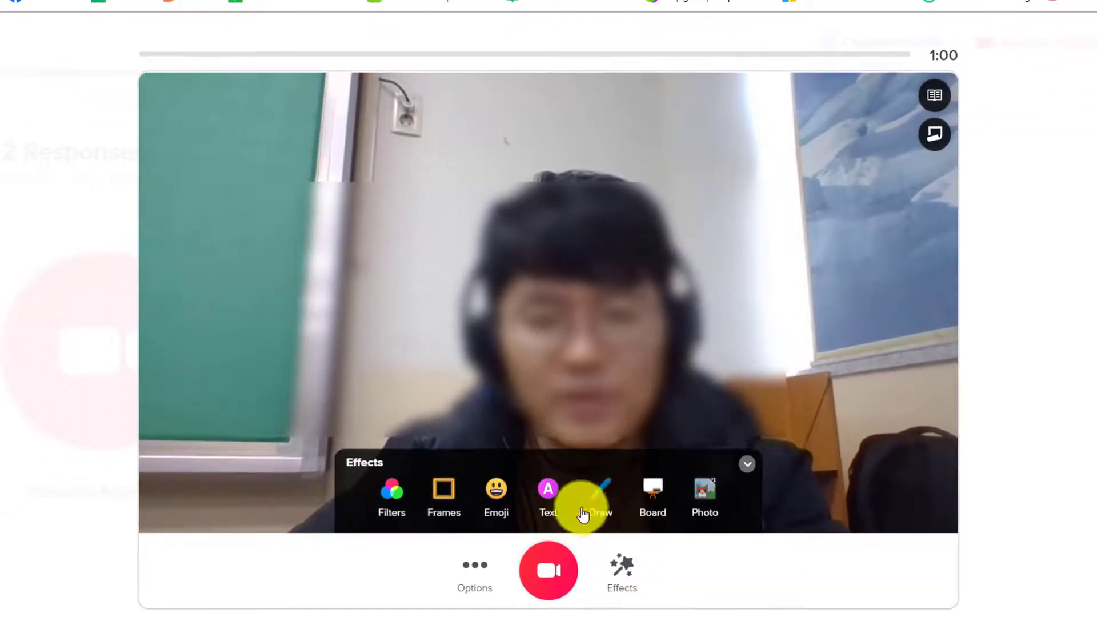
Step: Add a Superpower-style 'My name is…' caption with the student's name at the top
click(548, 489)
scroll(551, 496, down, 1)
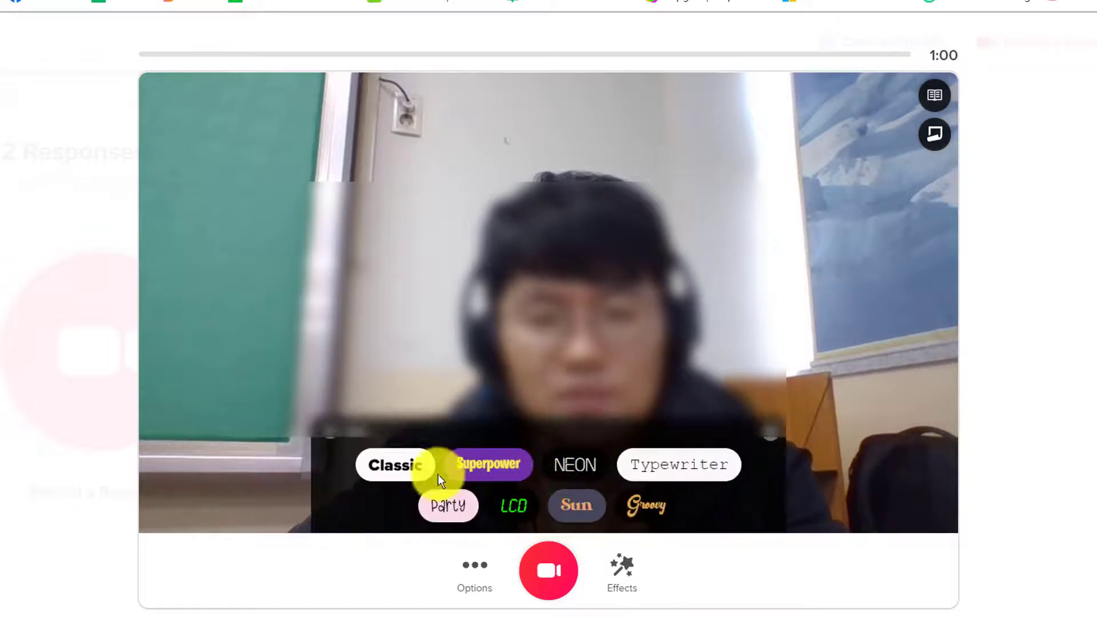
click(481, 457)
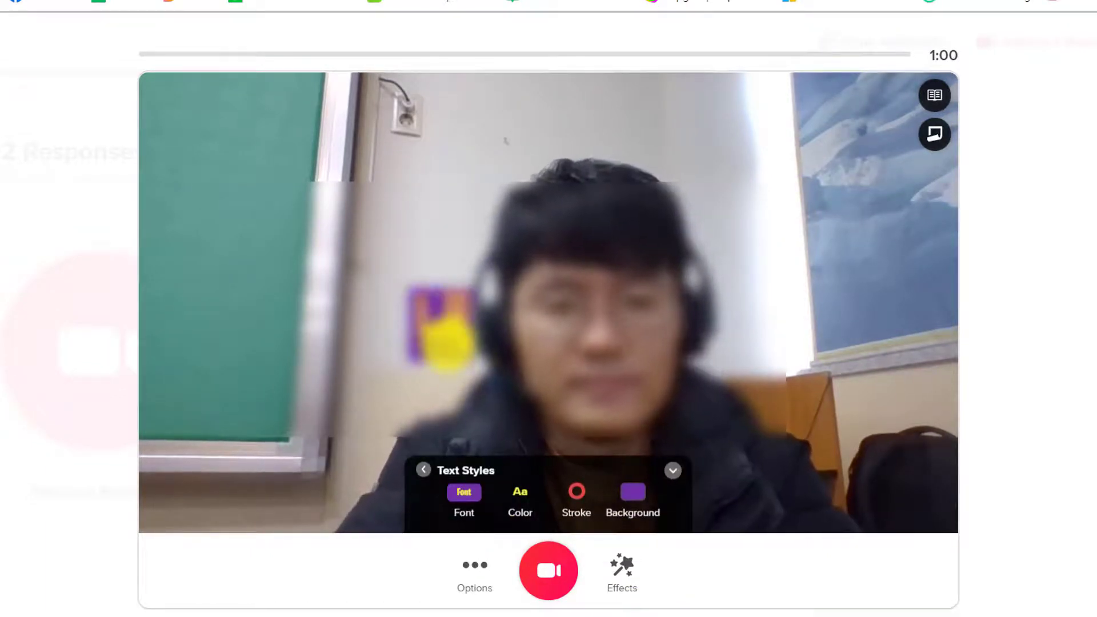
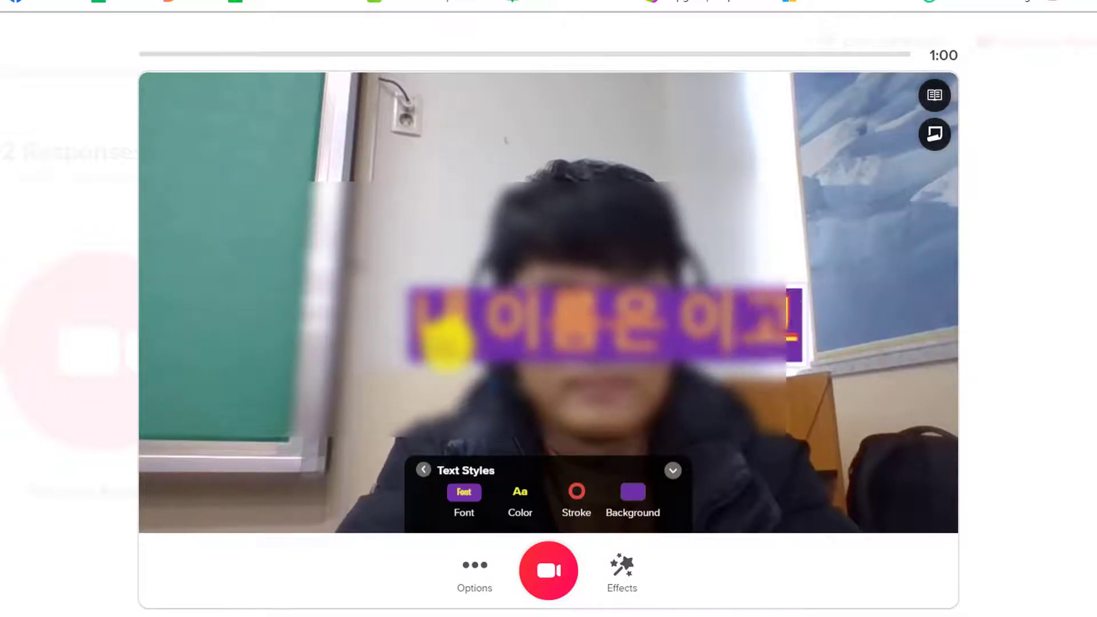
drag(730, 142, 742, 123)
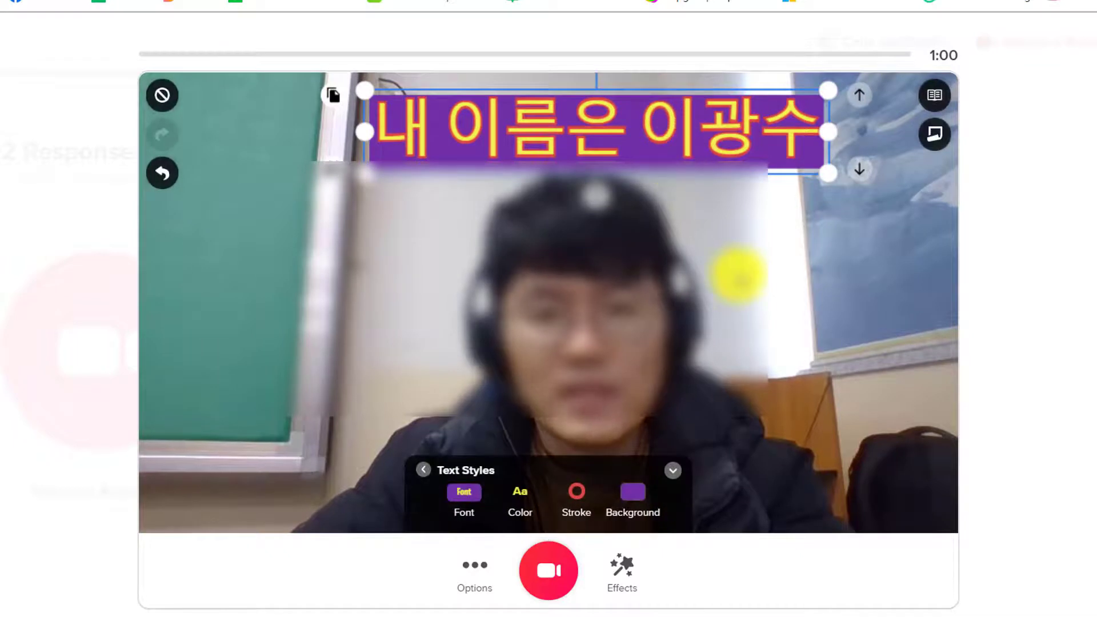
click(737, 275)
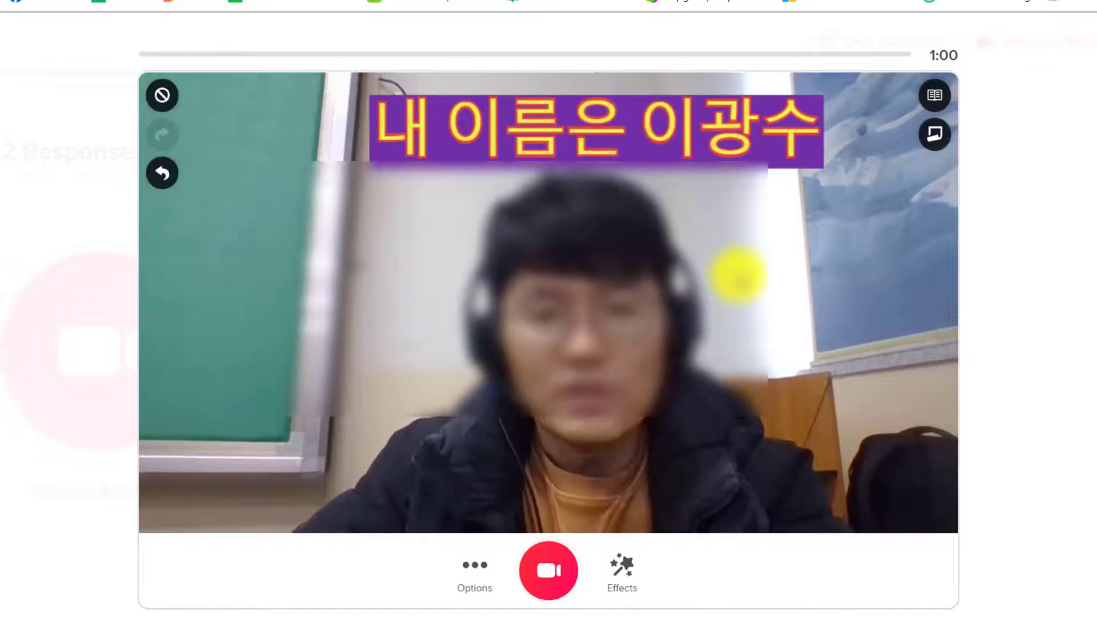
Step: Draw a blue circle on the left side of the video
click(629, 567)
click(599, 495)
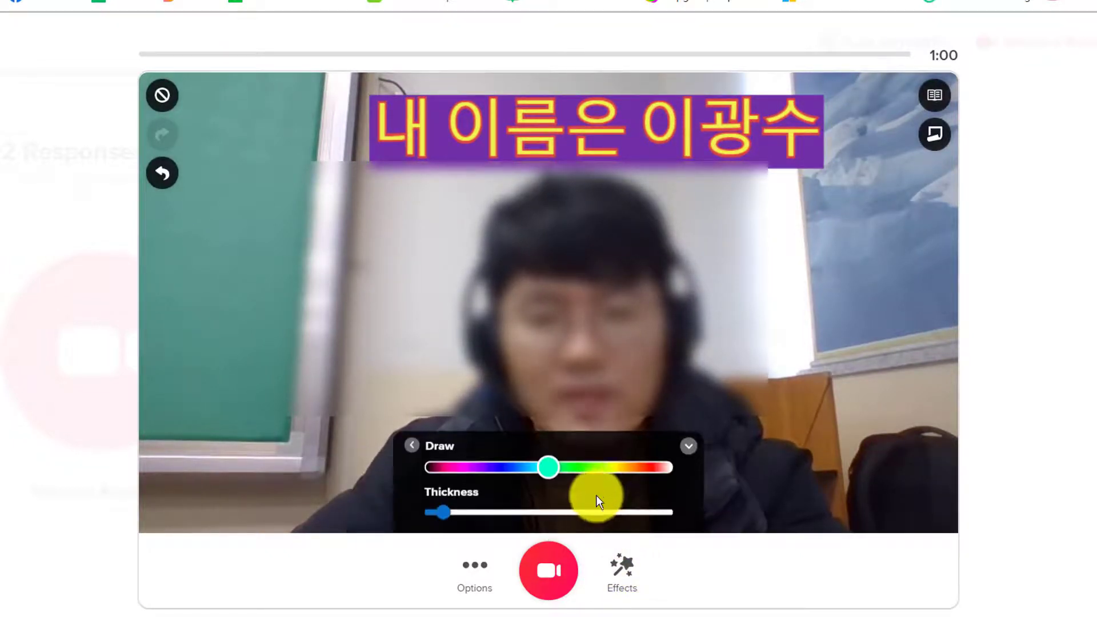
click(521, 467)
click(510, 468)
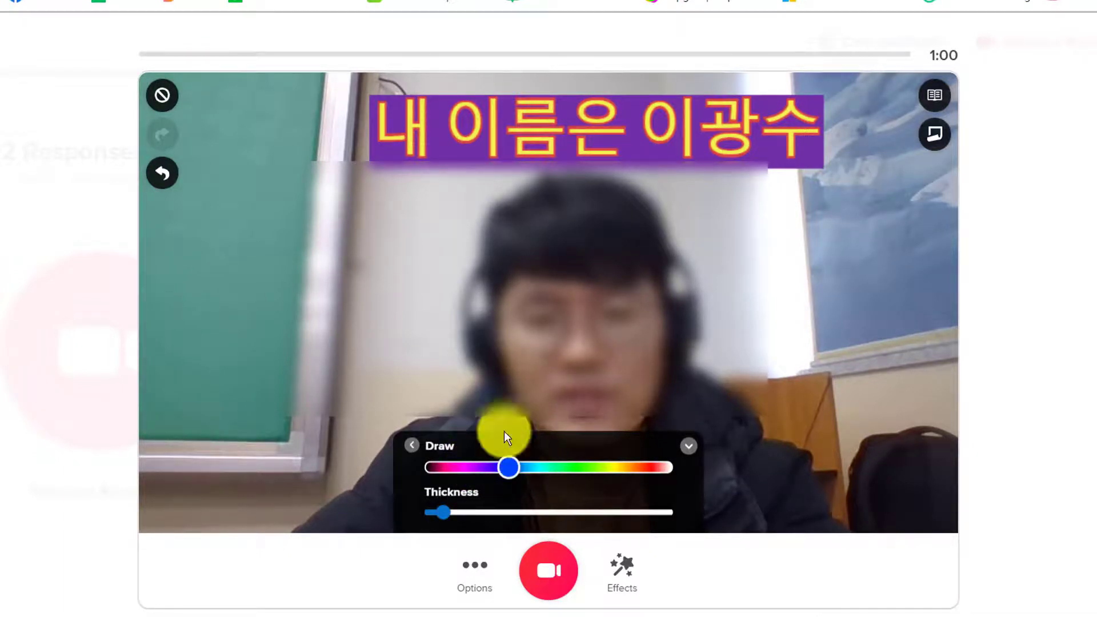
mouse_move(331, 329)
mouse_down()
mouse_move(272, 296)
mouse_move(440, 235)
mouse_move(389, 336)
mouse_up()
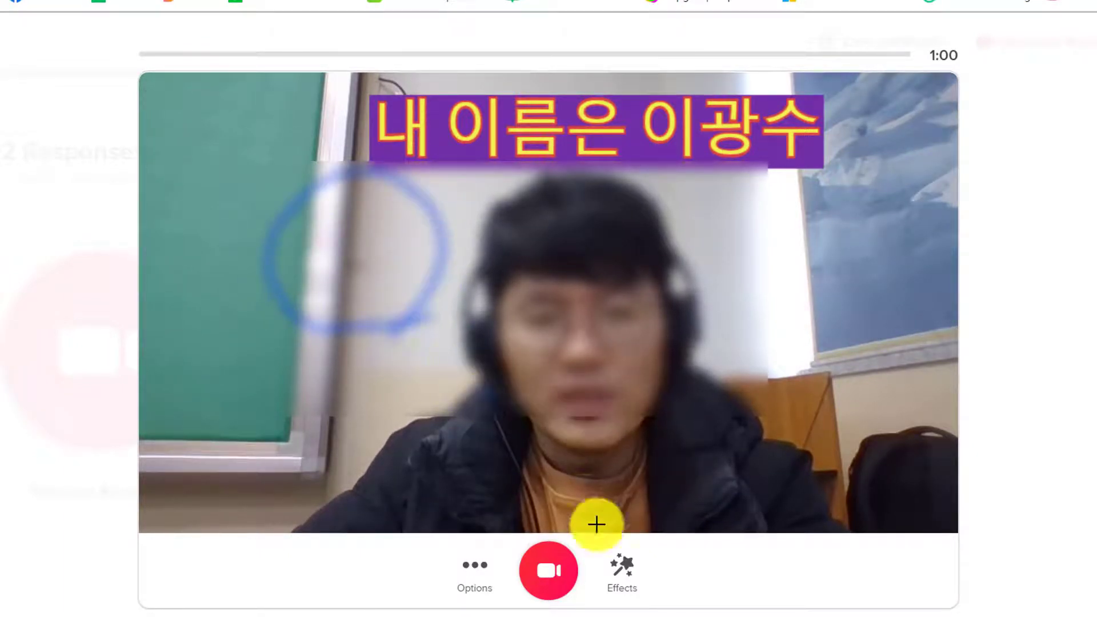
click(617, 562)
click(613, 565)
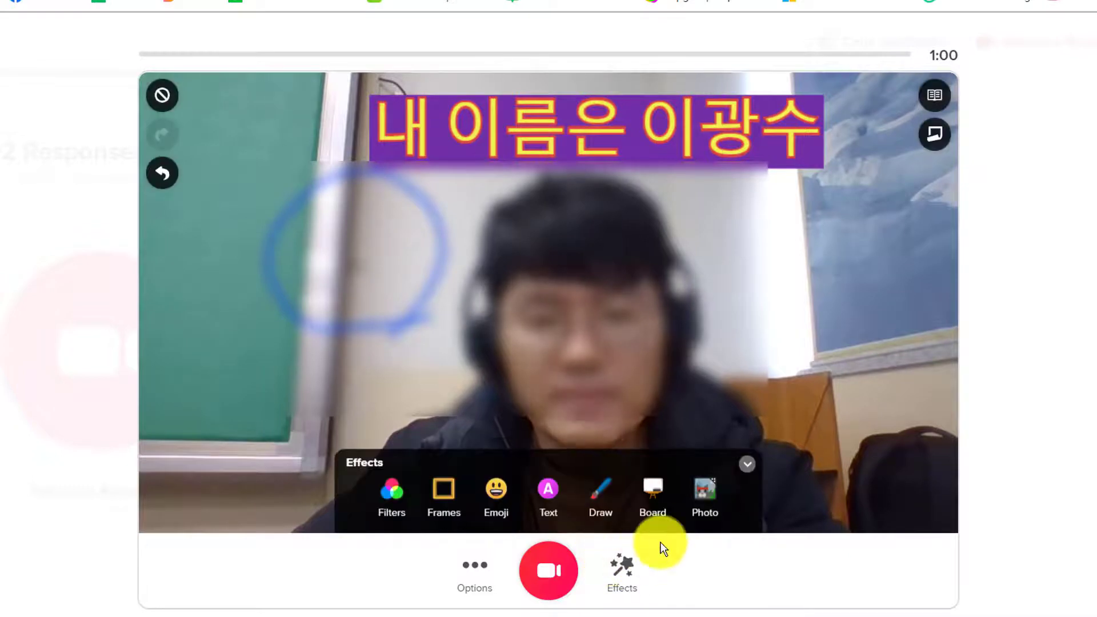
Step: Split the screen with the pink gradient board, delete the blue circle, and adjust the split
click(652, 487)
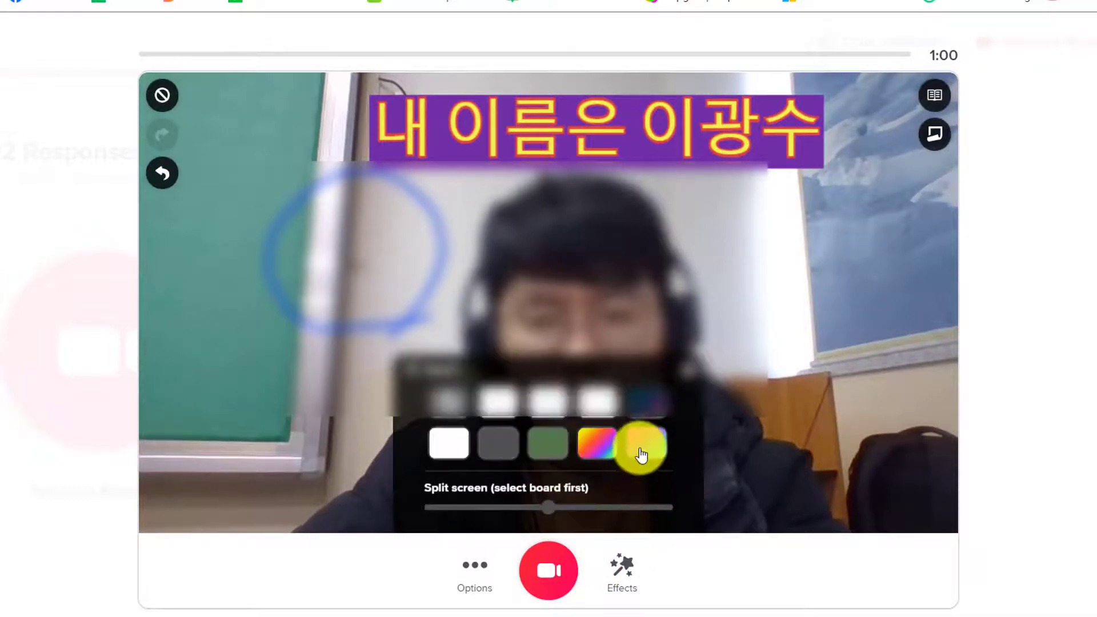
click(642, 447)
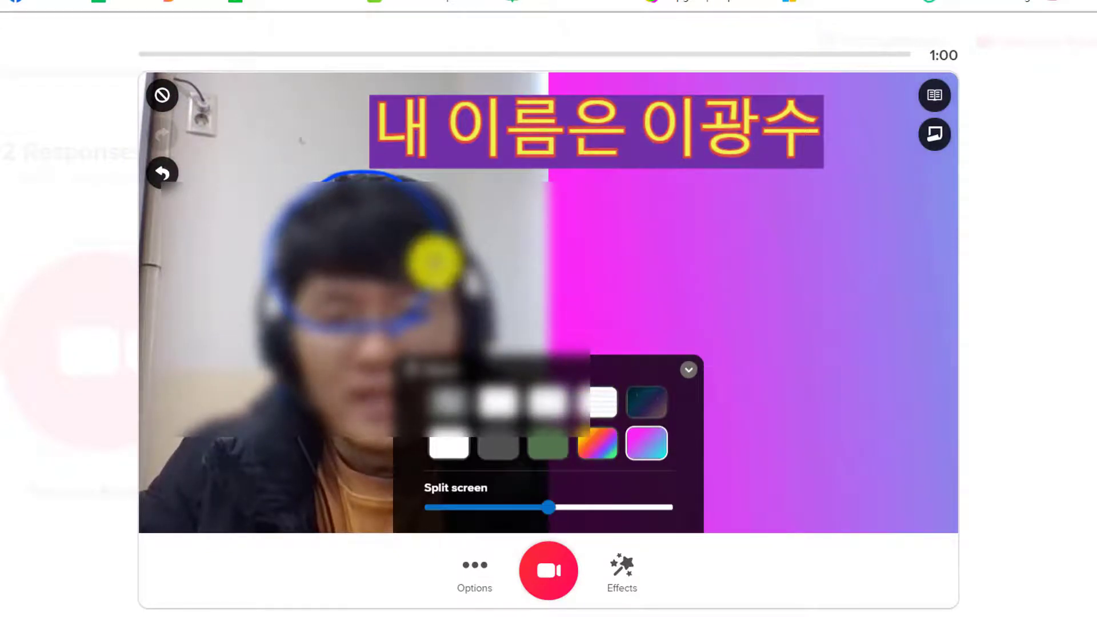
click(436, 262)
key(Delete)
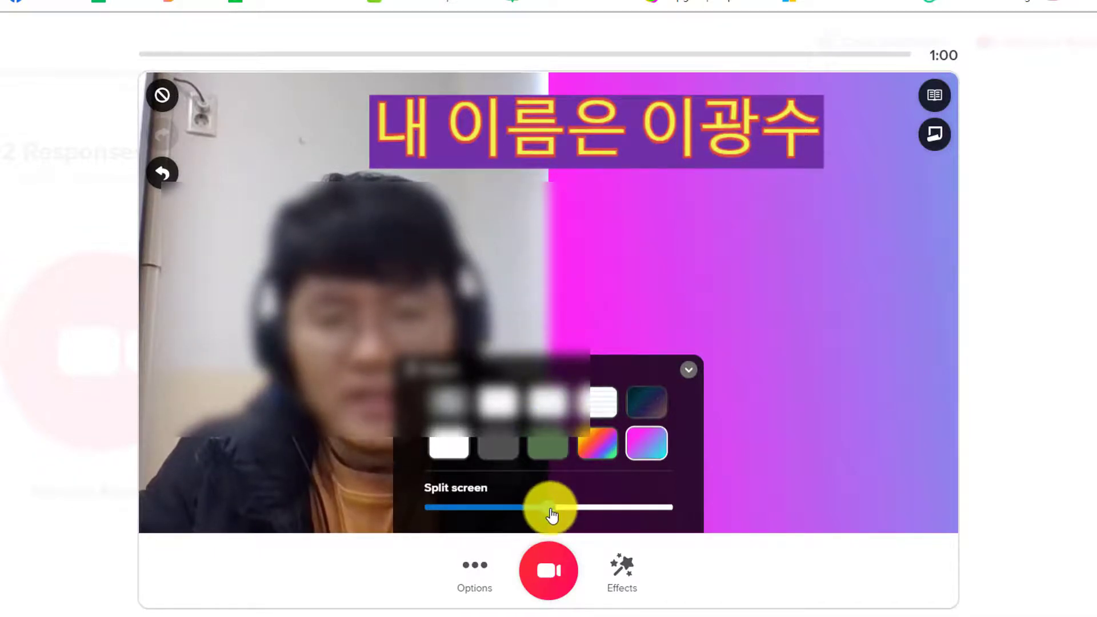
mouse_move(550, 510)
mouse_down()
mouse_move(485, 507)
mouse_move(611, 499)
mouse_move(547, 498)
mouse_up()
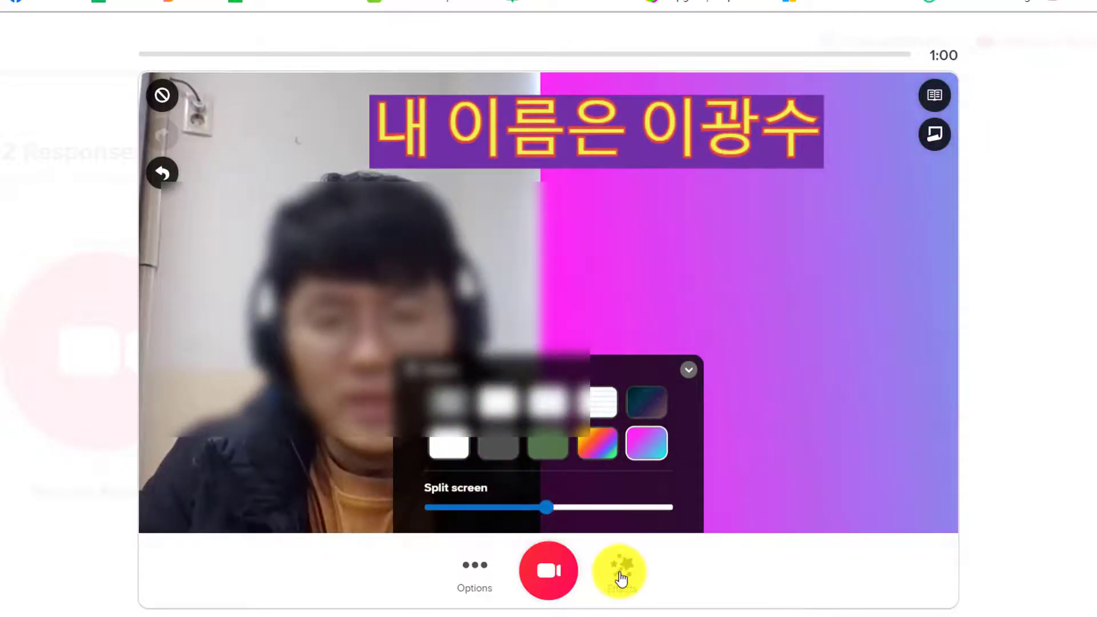
click(689, 369)
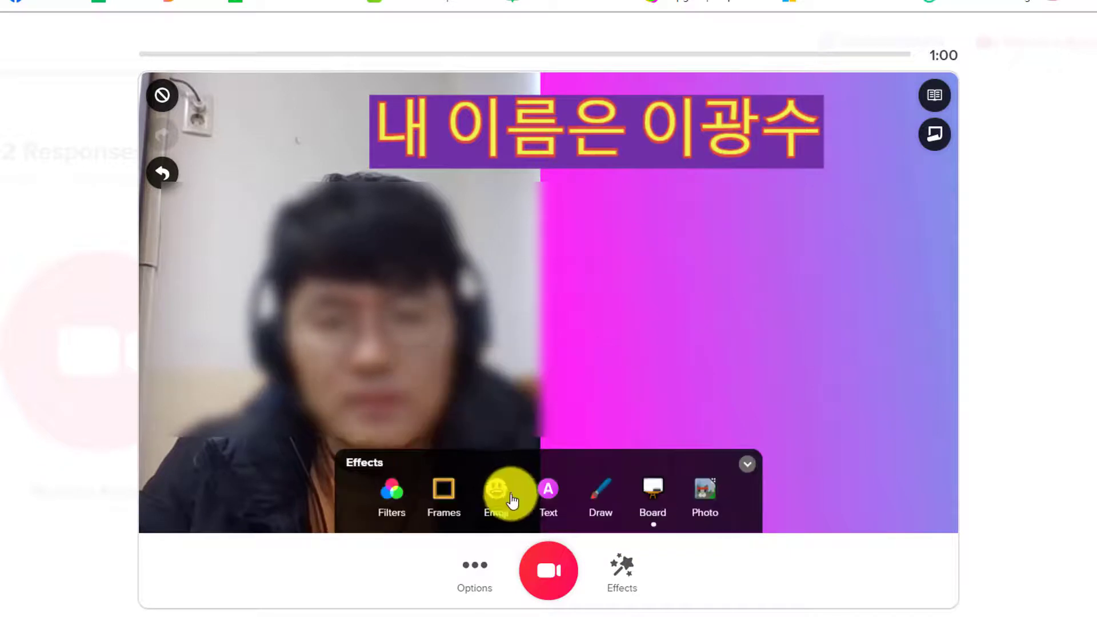
Step: Place a blue Classic text card with the student's name, 16 and 축구선수 on the pink half, then start recording
click(543, 487)
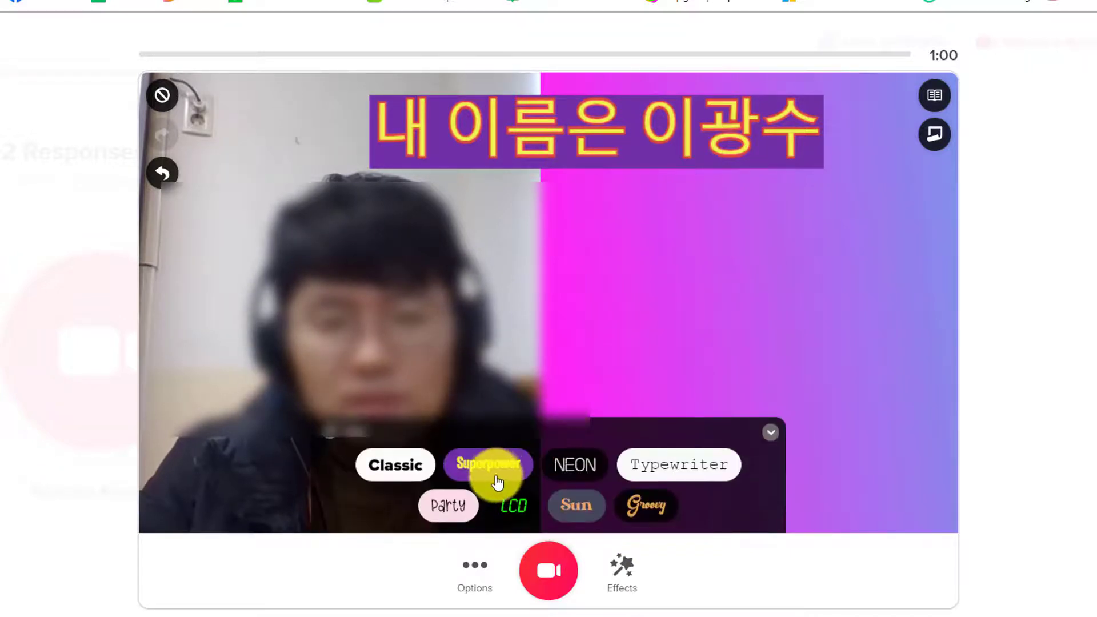
click(407, 475)
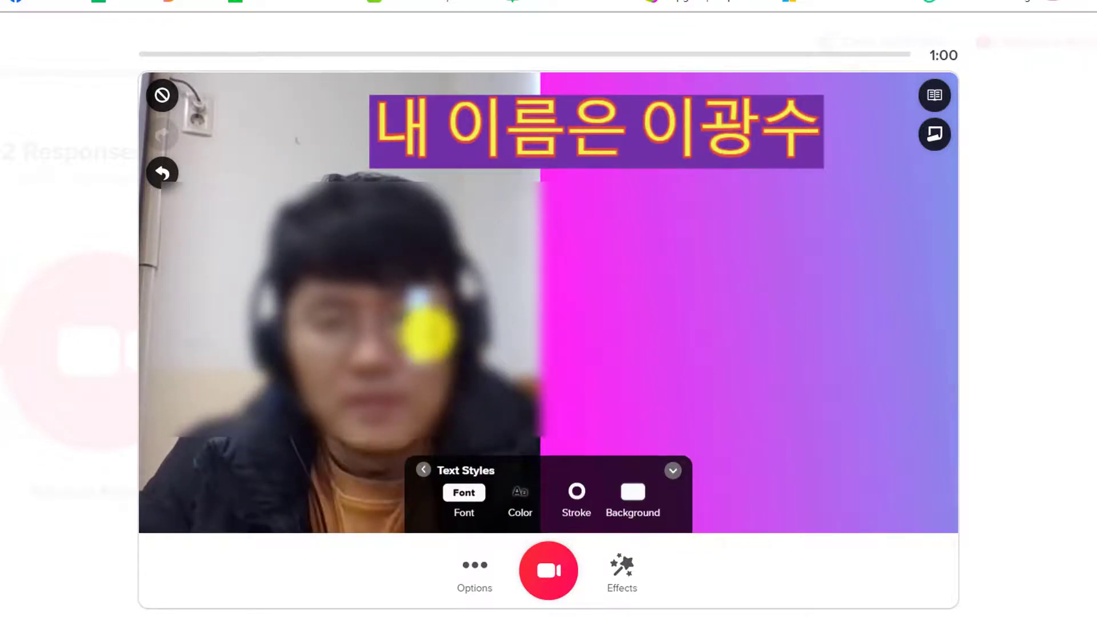
click(519, 496)
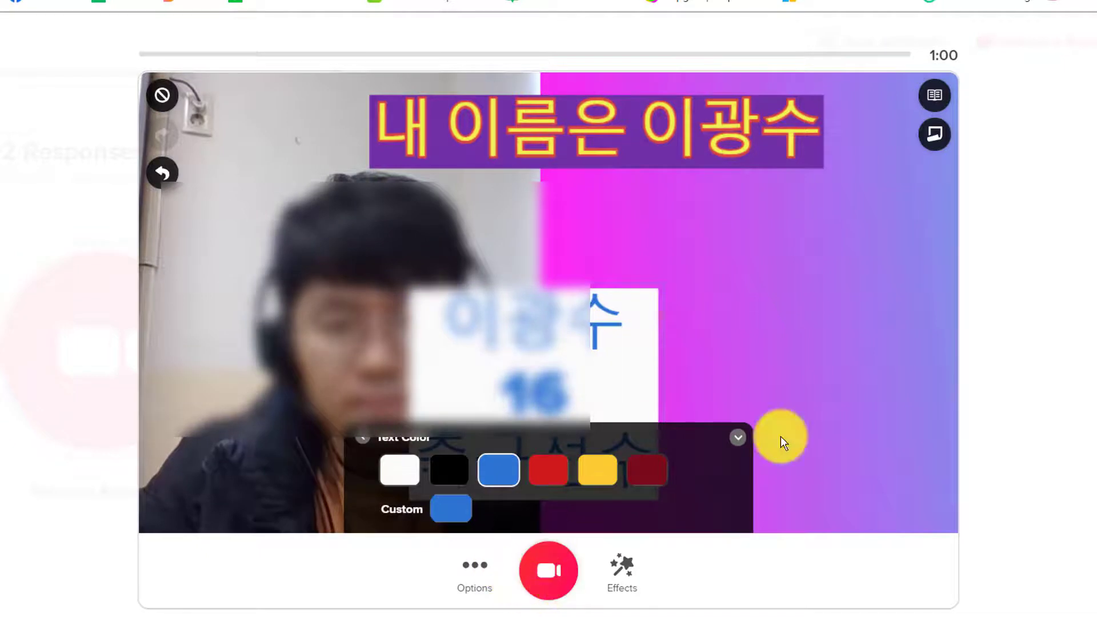
click(723, 440)
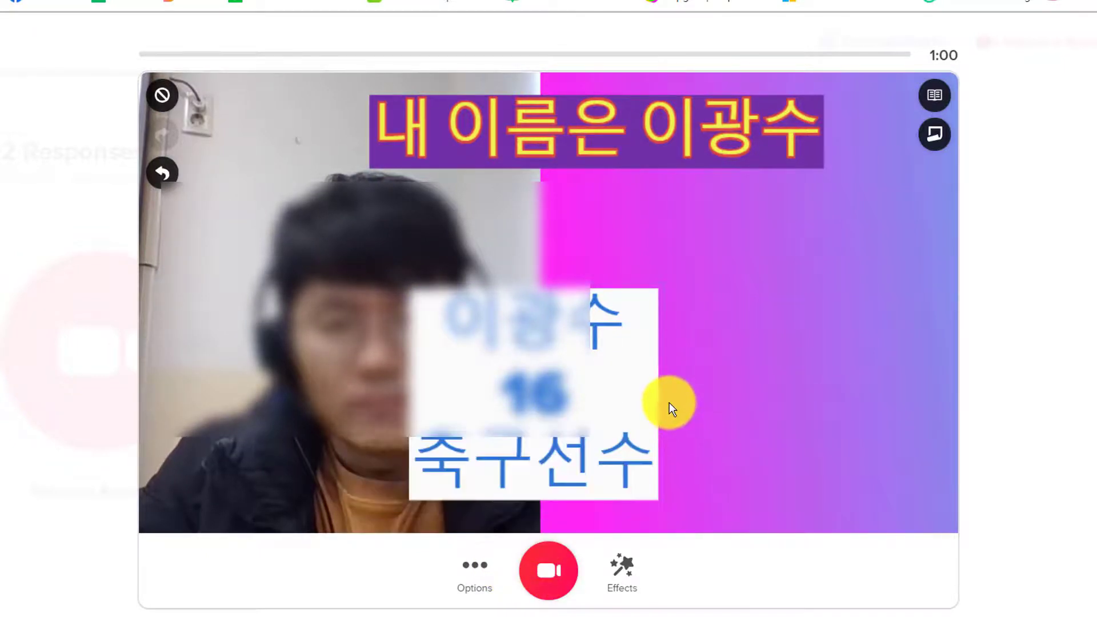
drag(659, 404, 862, 326)
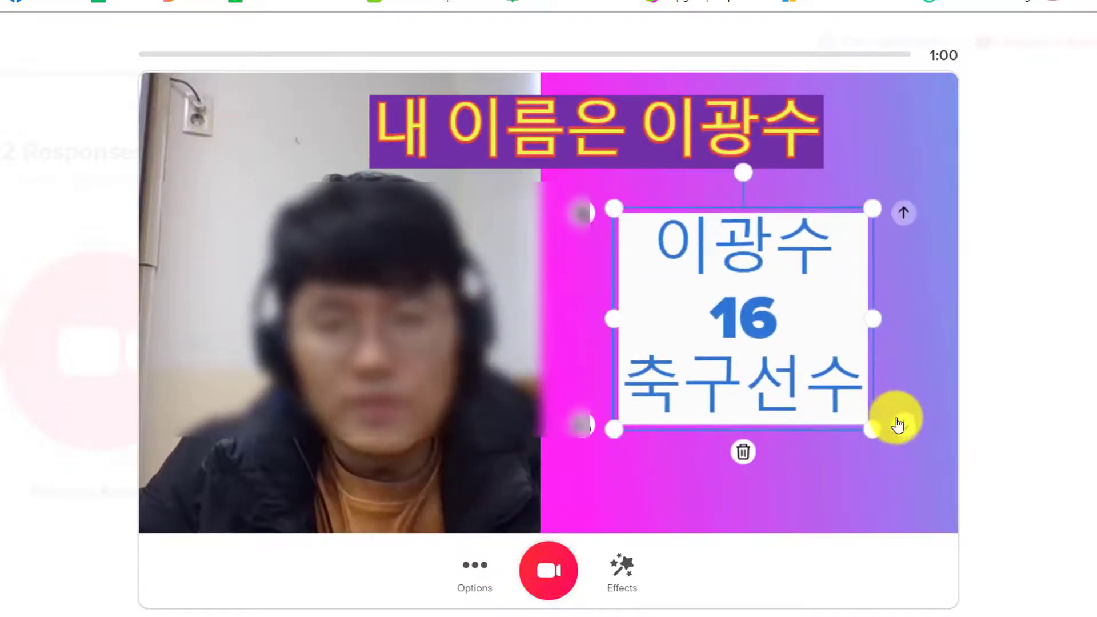
drag(862, 417, 811, 368)
click(625, 571)
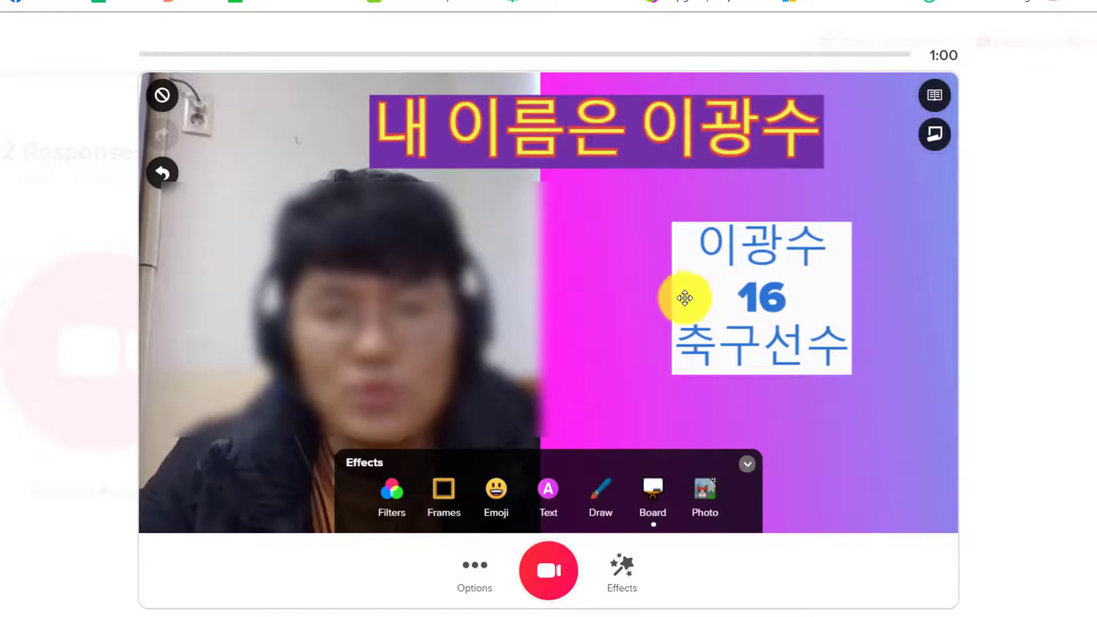
click(548, 571)
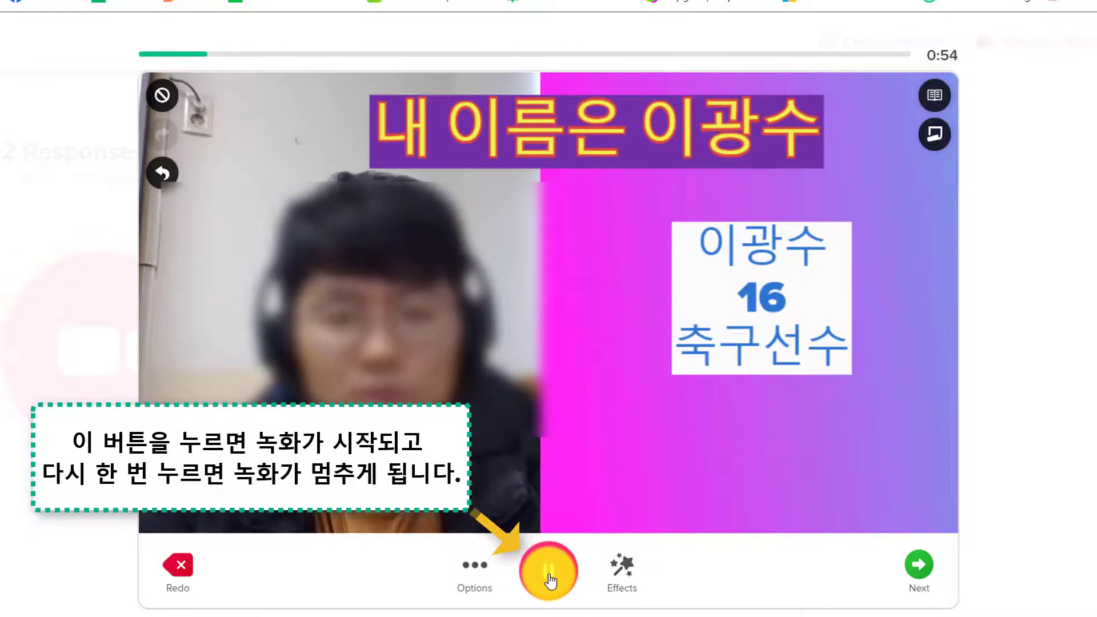
Step: Stop the clip after a few seconds, review the 7-second playback, and continue to the submission form
click(548, 571)
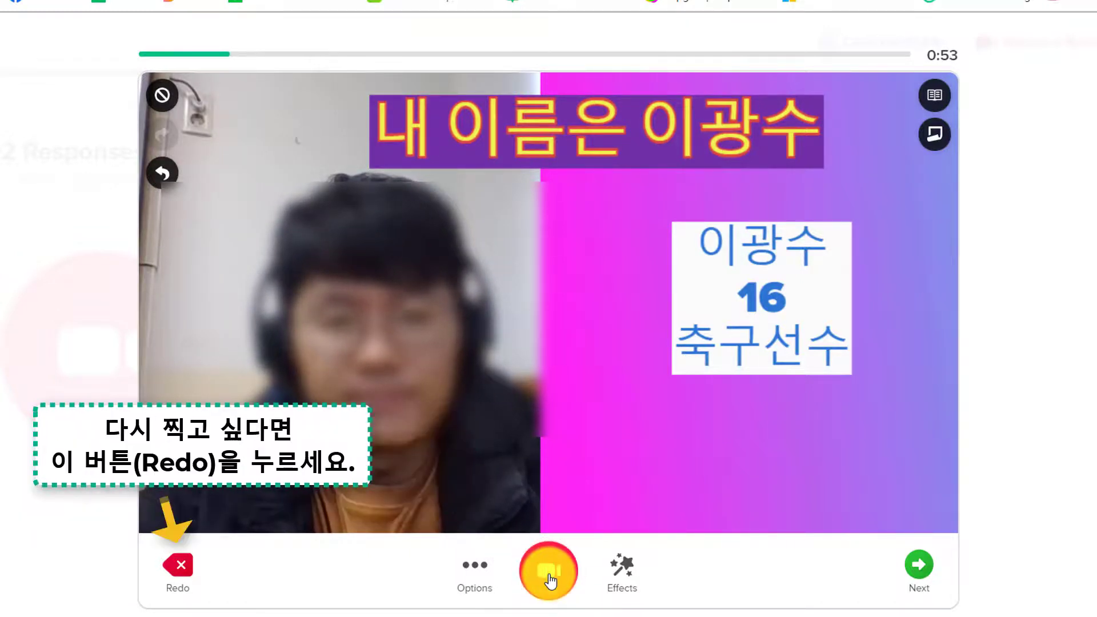
click(918, 570)
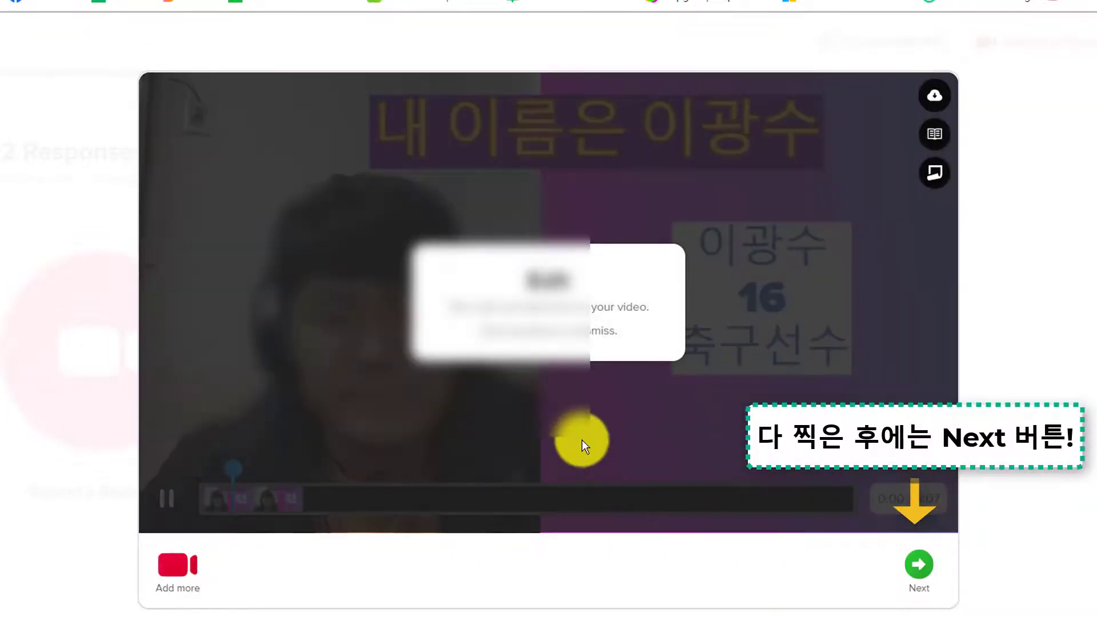
click(581, 439)
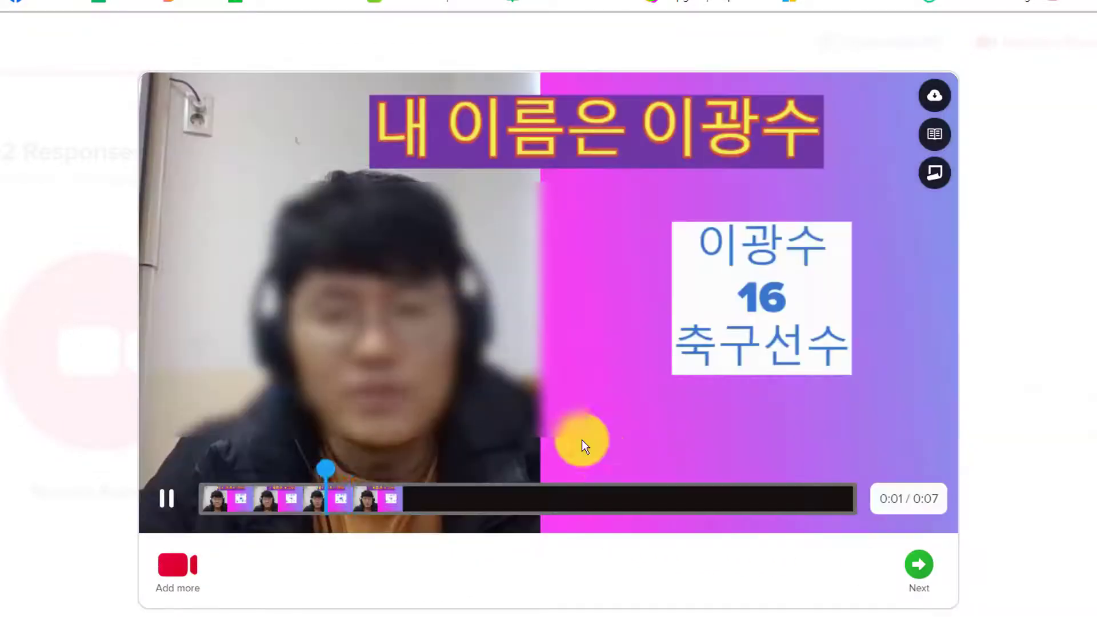
click(182, 510)
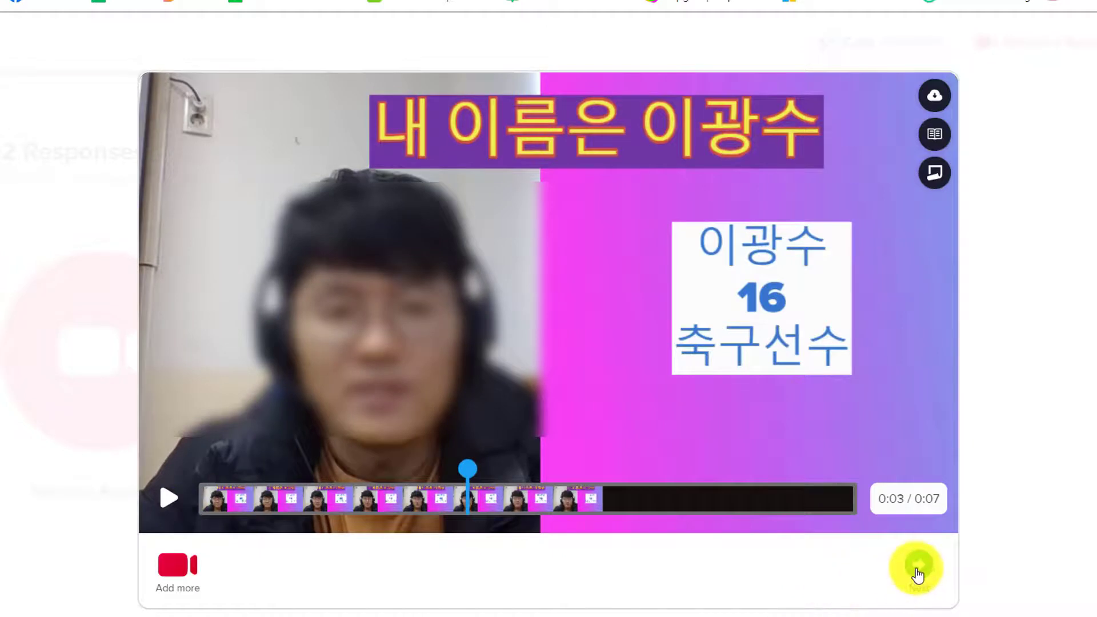
click(918, 570)
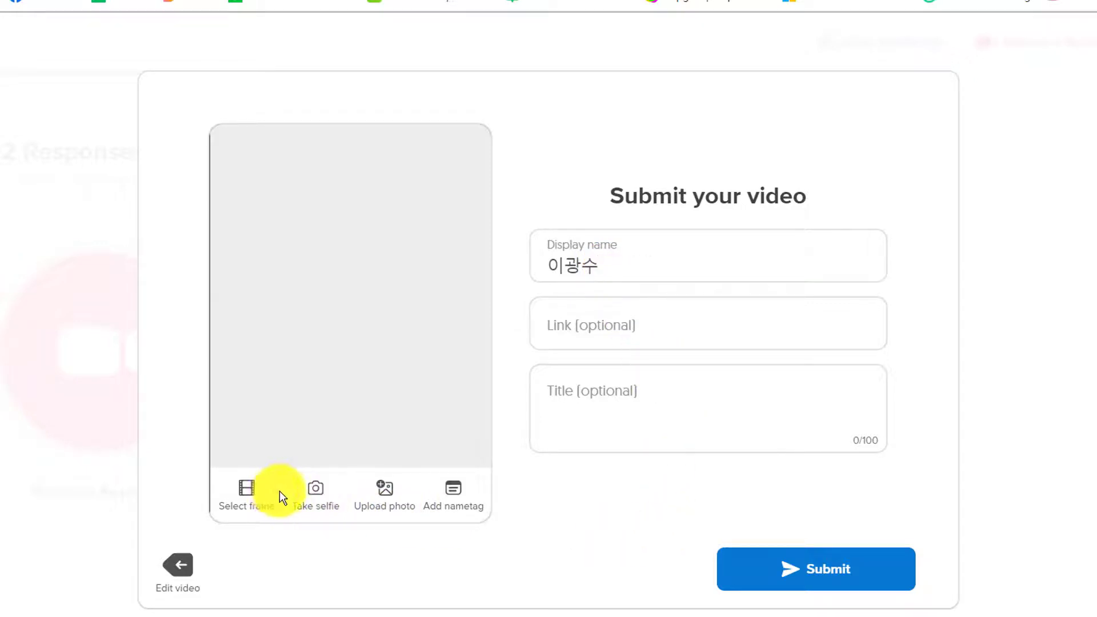
Step: Add a green Flipgrid cap emoji sticker sized onto the head and capture the selfie
click(317, 497)
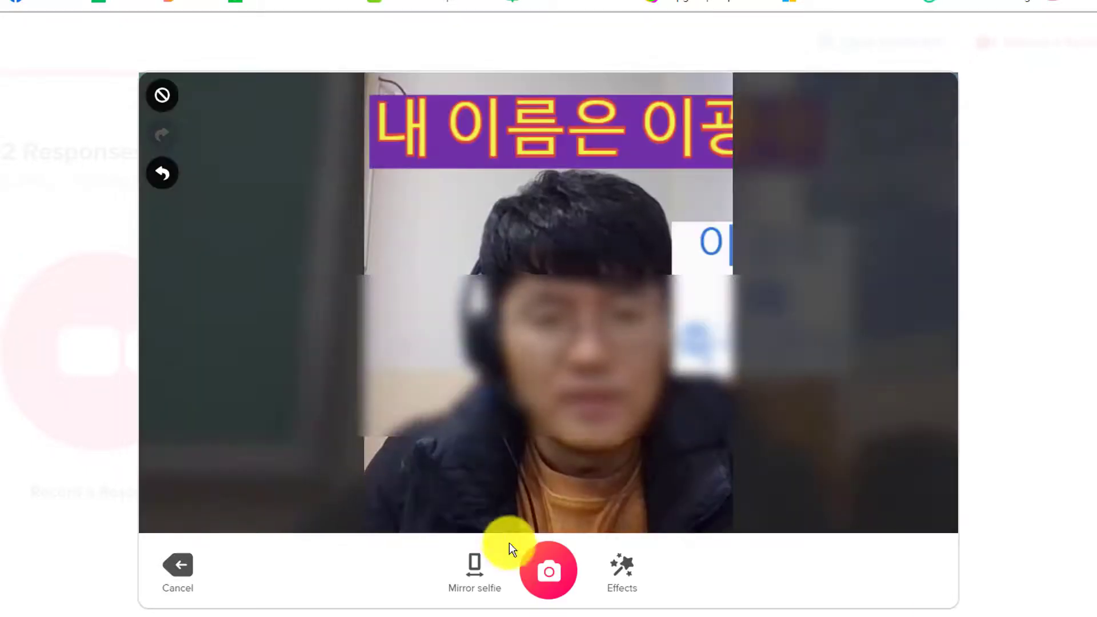
click(616, 570)
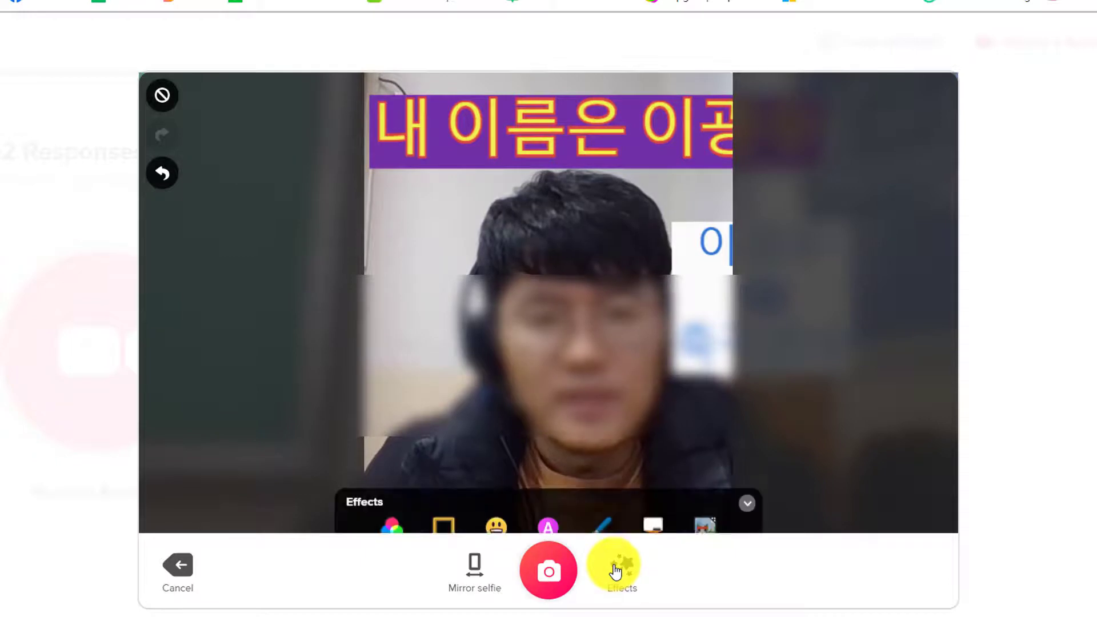
click(497, 503)
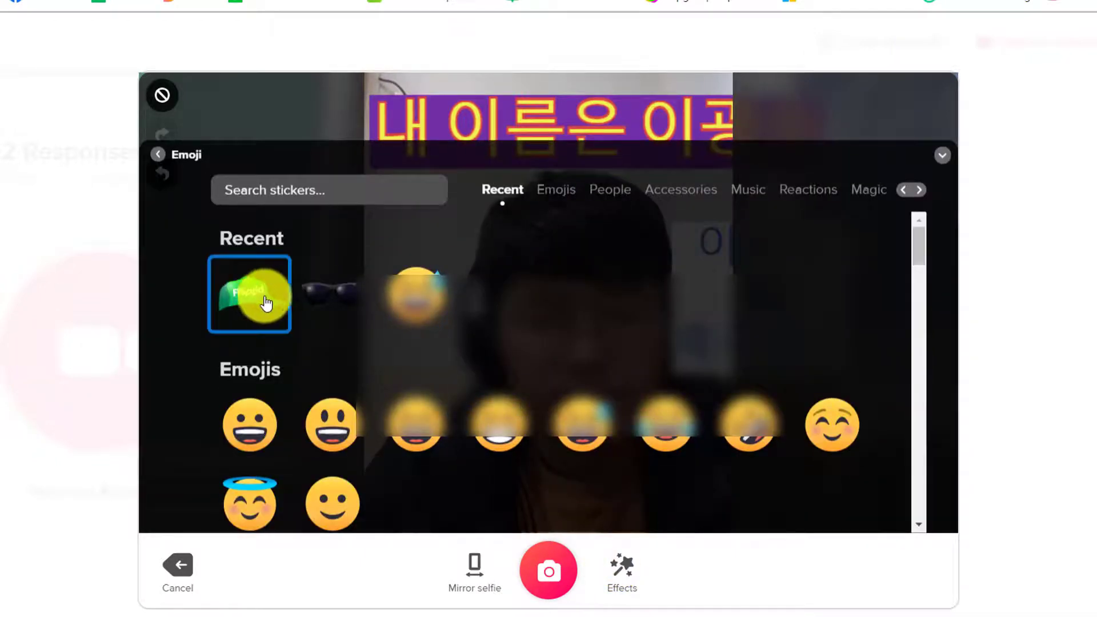
click(325, 307)
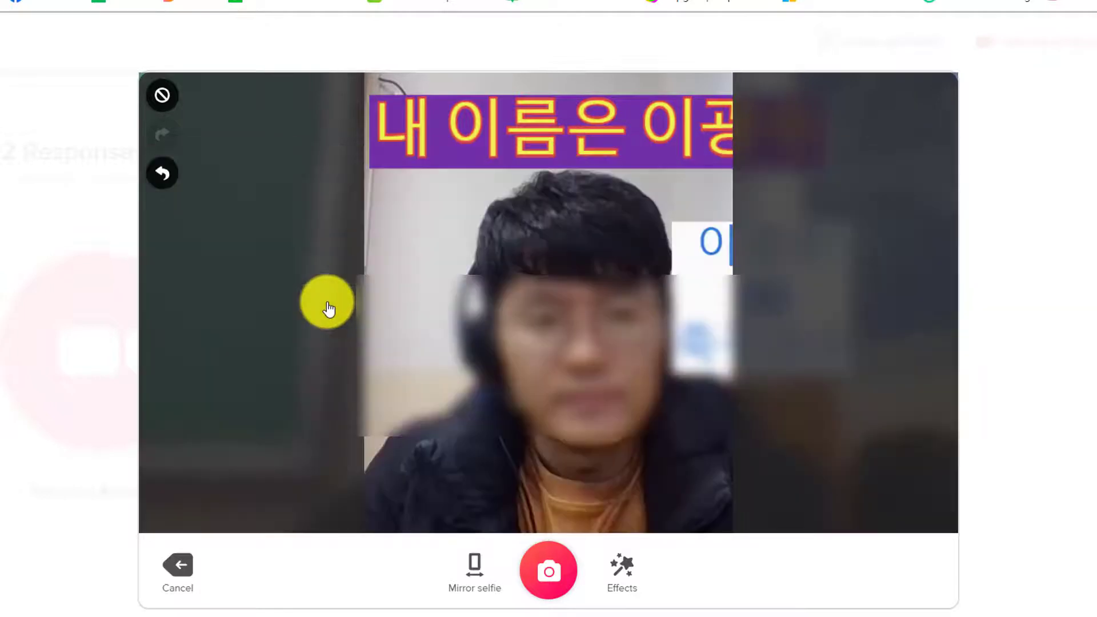
drag(713, 402, 648, 210)
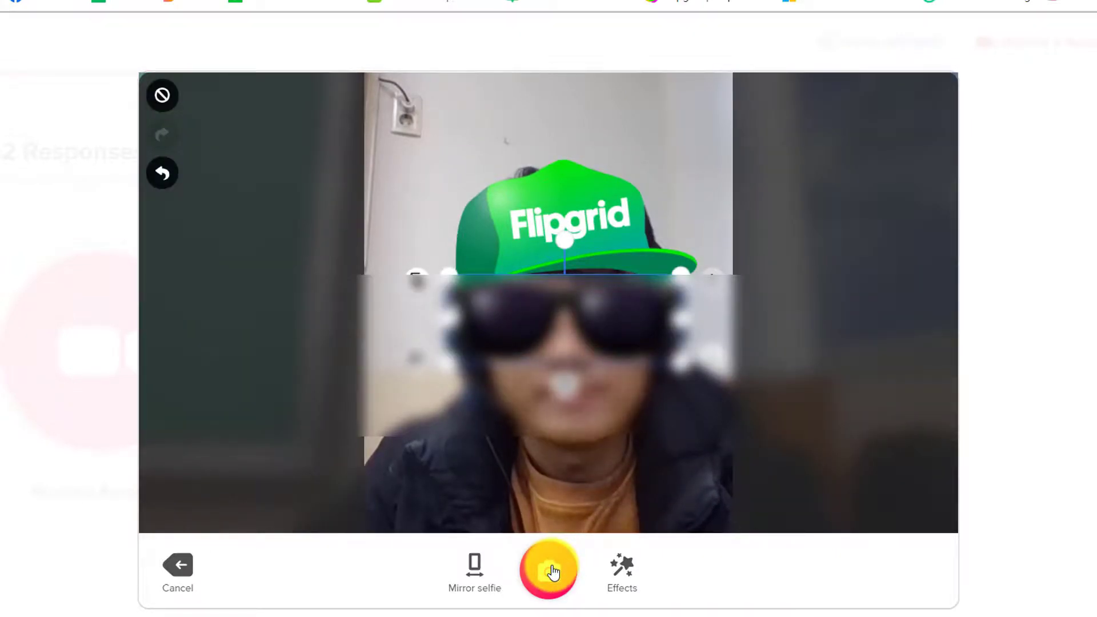
click(550, 570)
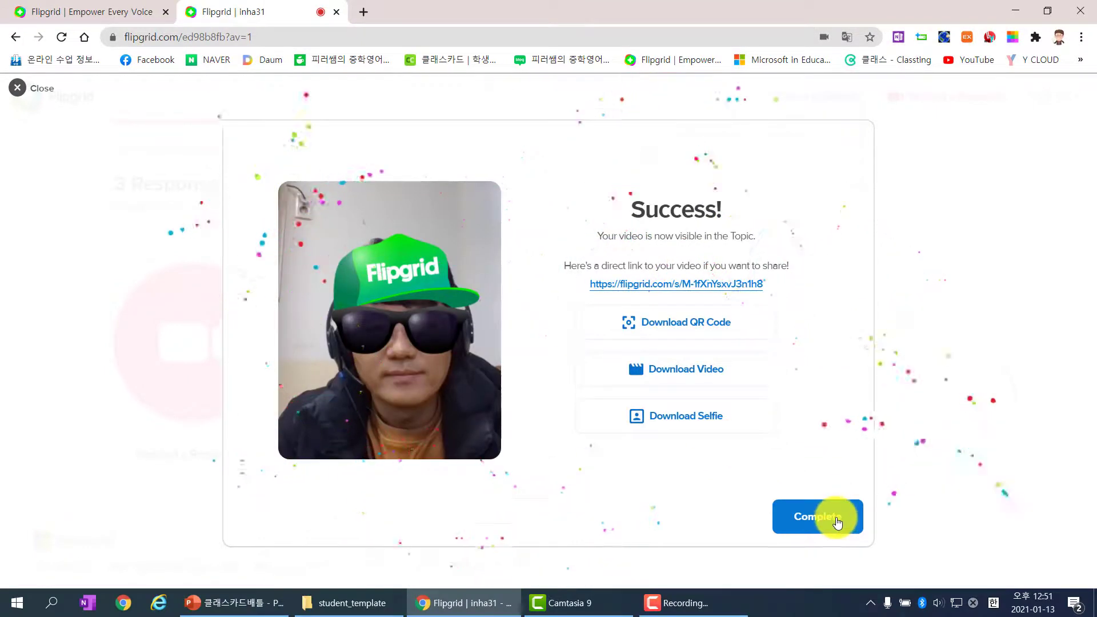
Step: Close the Success card and view the topic's 3 responses, including the new selfie video
click(831, 517)
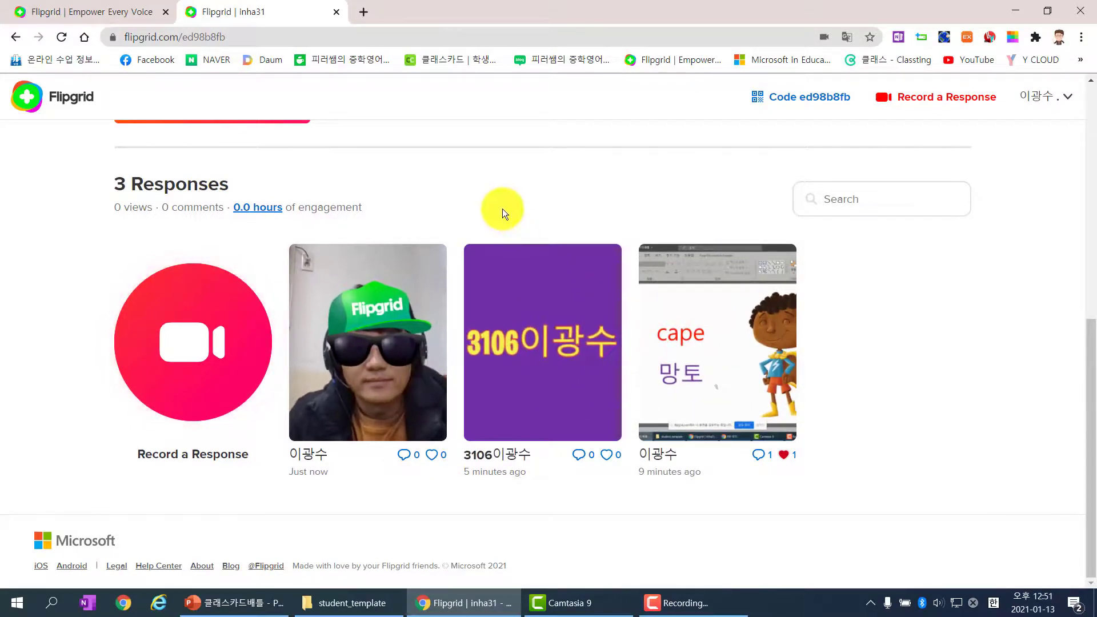
scroll(502, 211, up, 2)
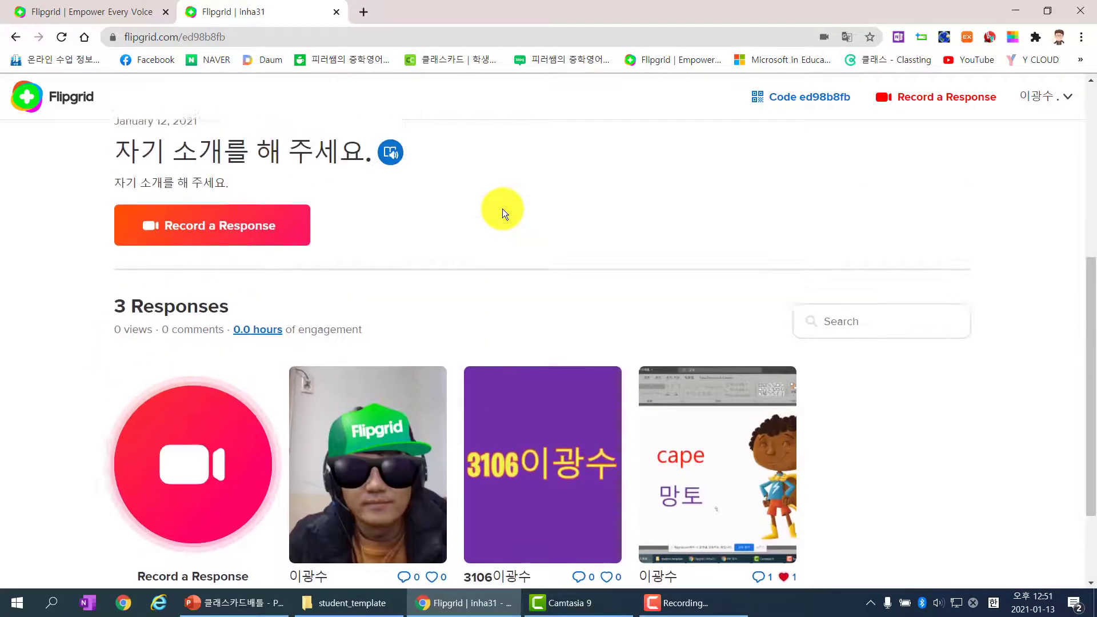
scroll(503, 213, down, 2)
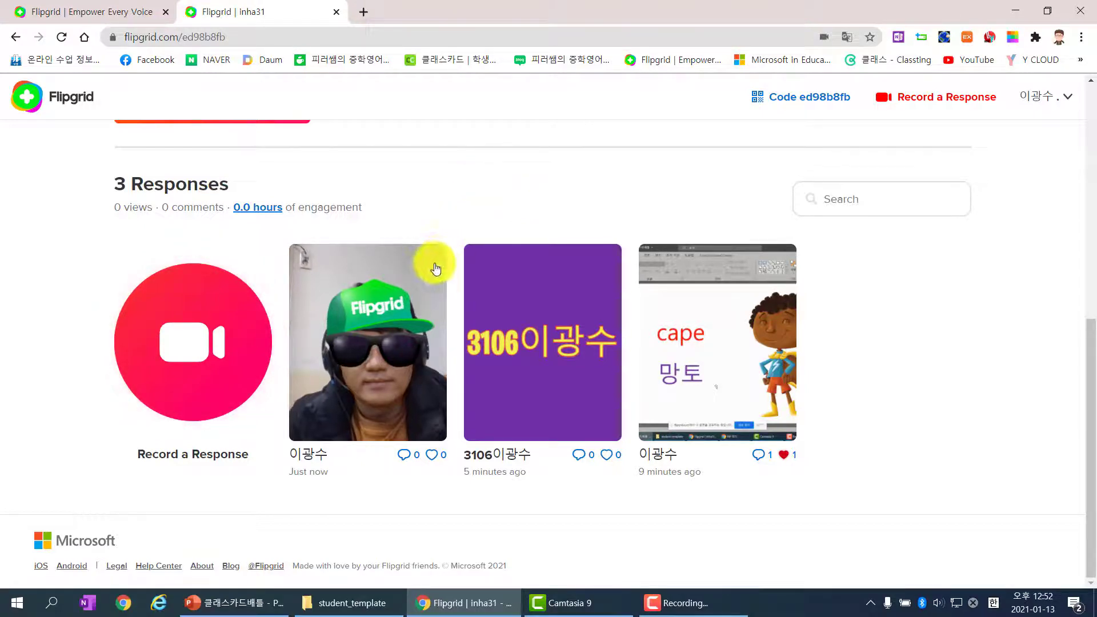
Step: Open the newest response's video page and pause its playback
click(378, 365)
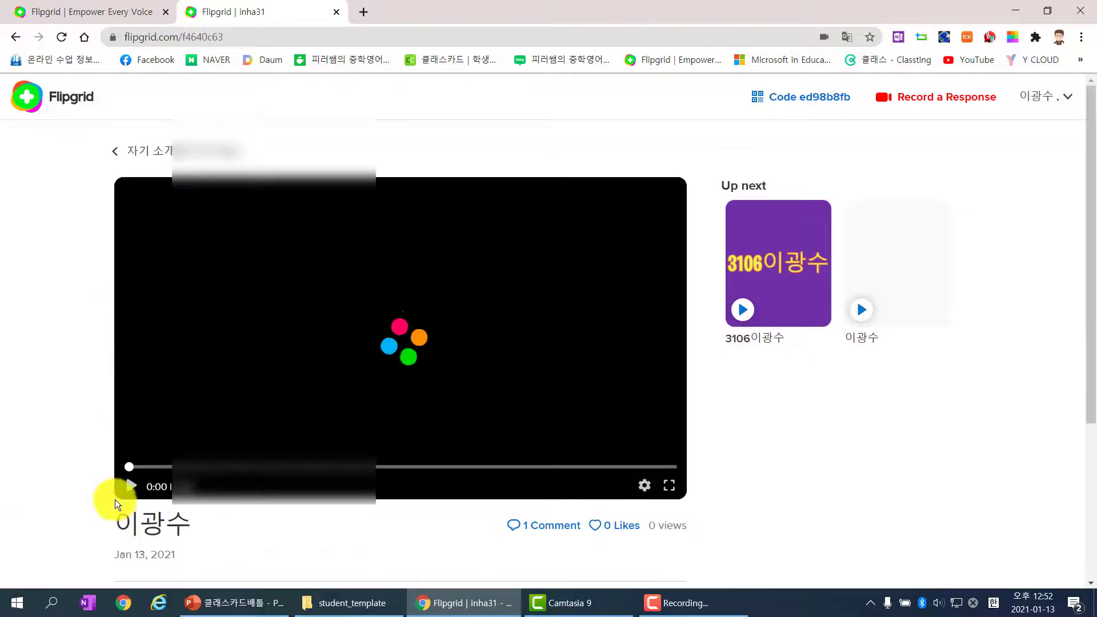
scroll(52, 468, down, 1)
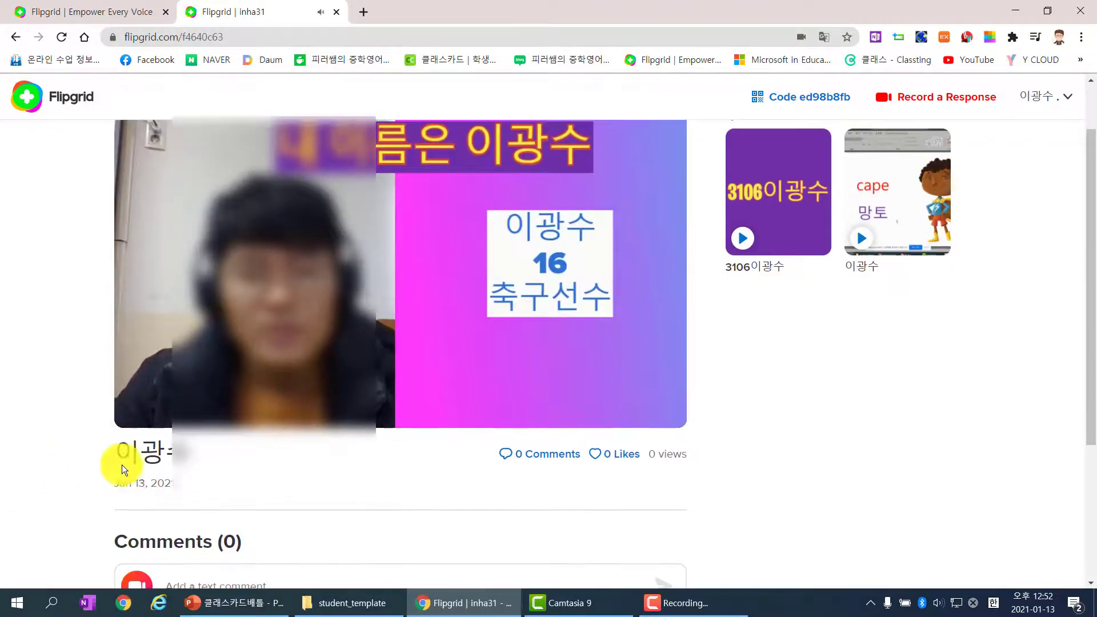
click(136, 417)
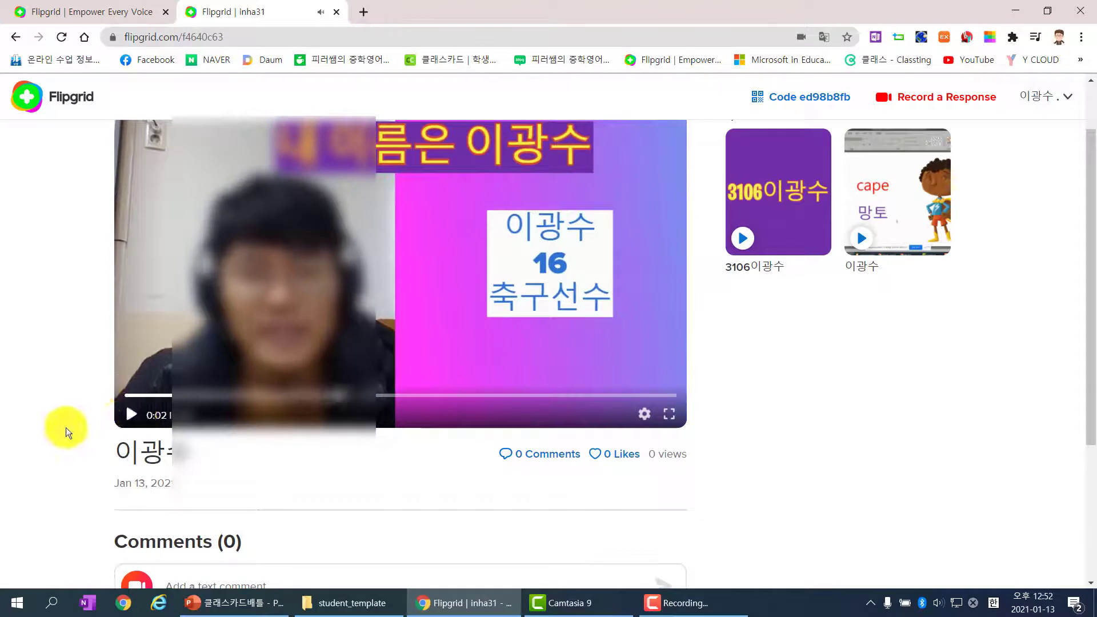
scroll(66, 427, down, 2)
Step: Like the response and post the test comment 'ㄴㅁㅇㄹ'
click(253, 445)
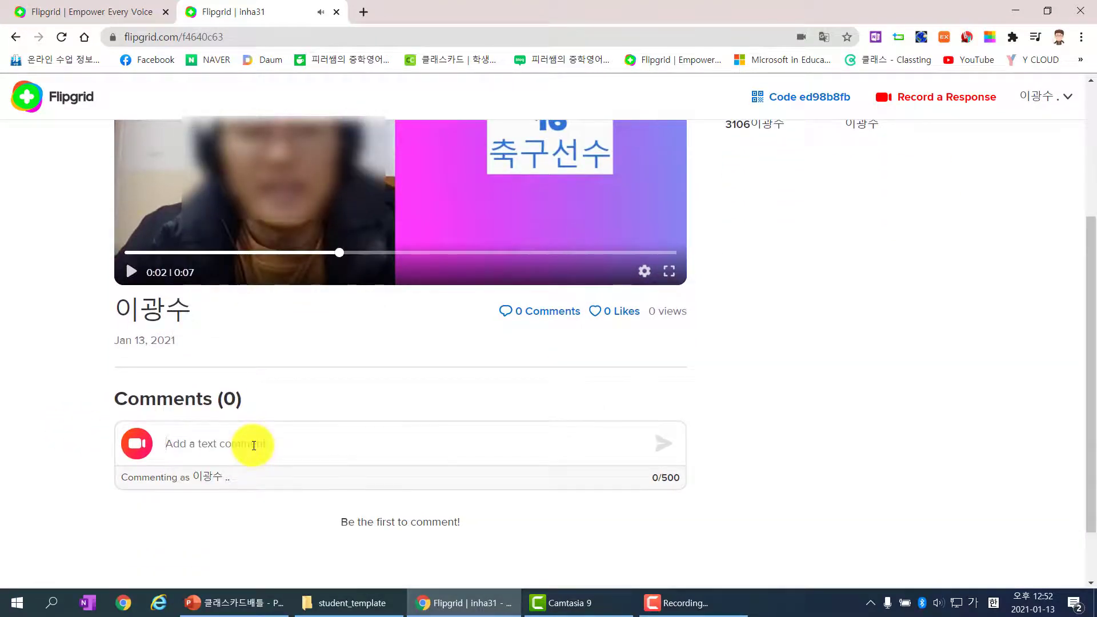
text(ㄴㅁㅇㄹ)
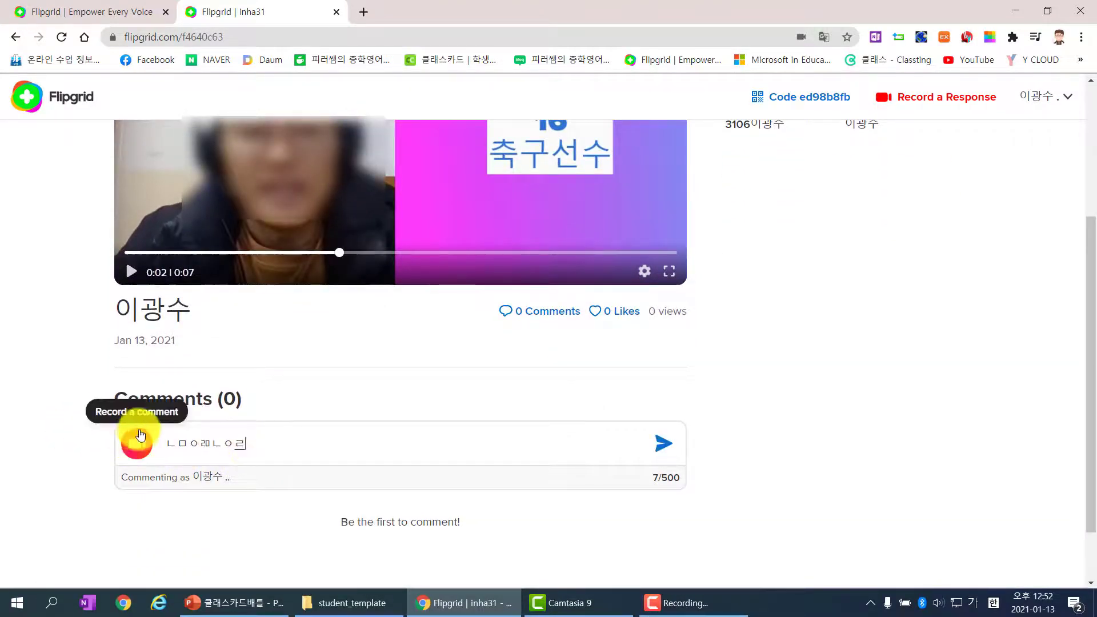
click(595, 311)
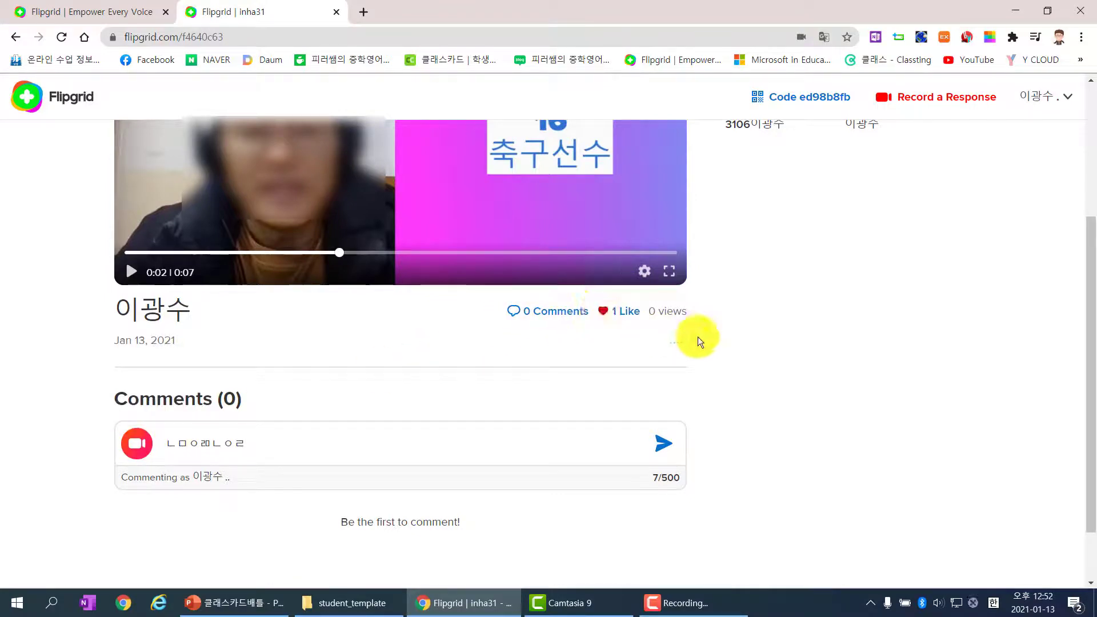
scroll(697, 337, down, 2)
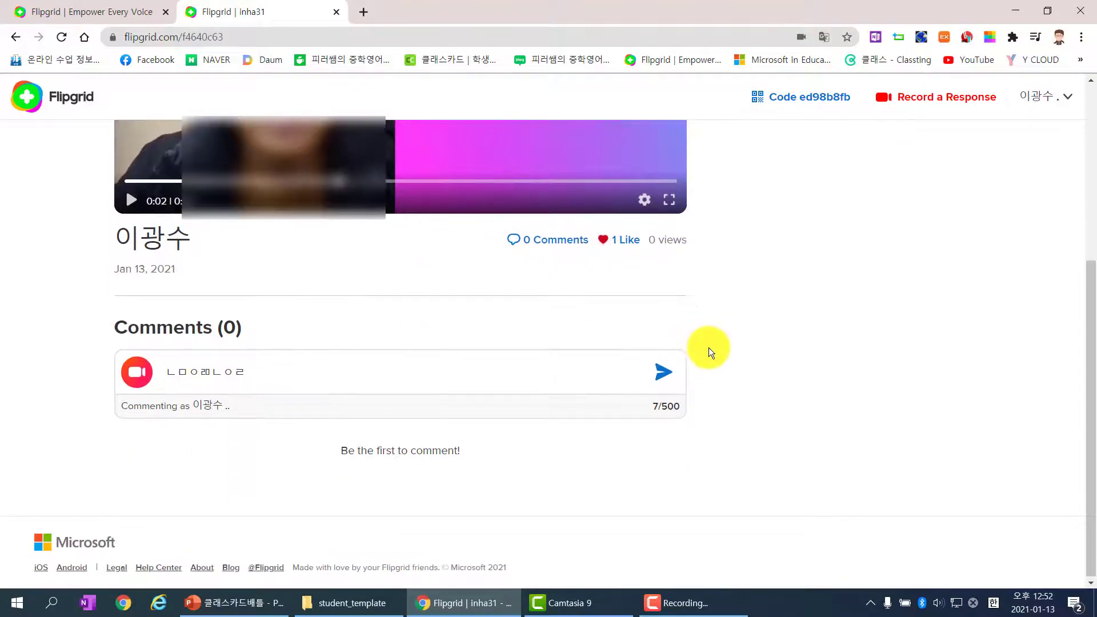
click(672, 372)
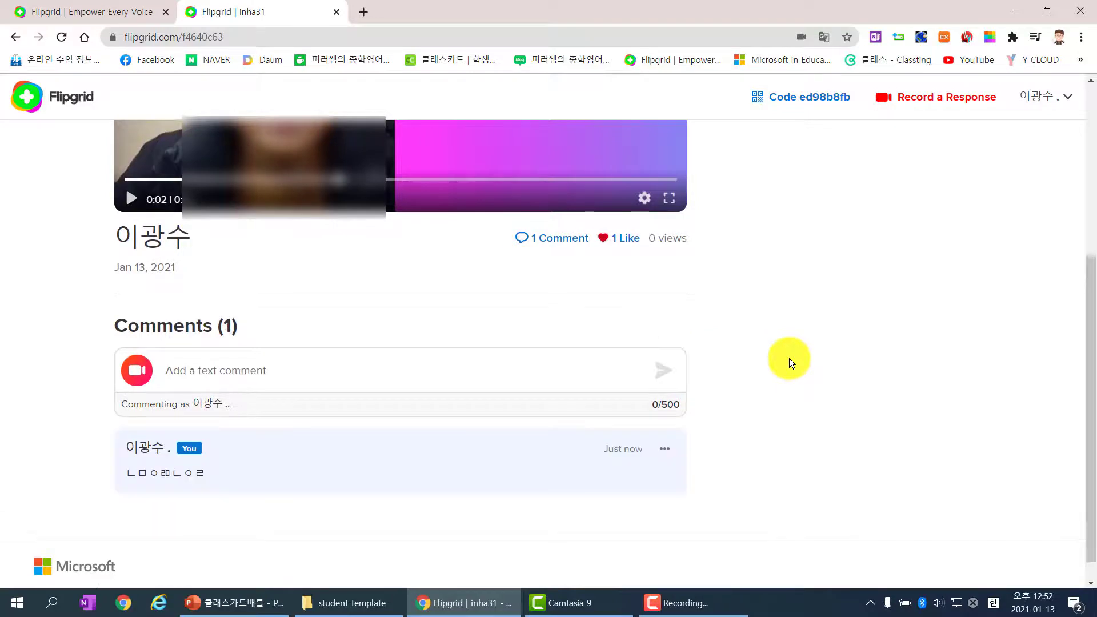
scroll(790, 358, up, 5)
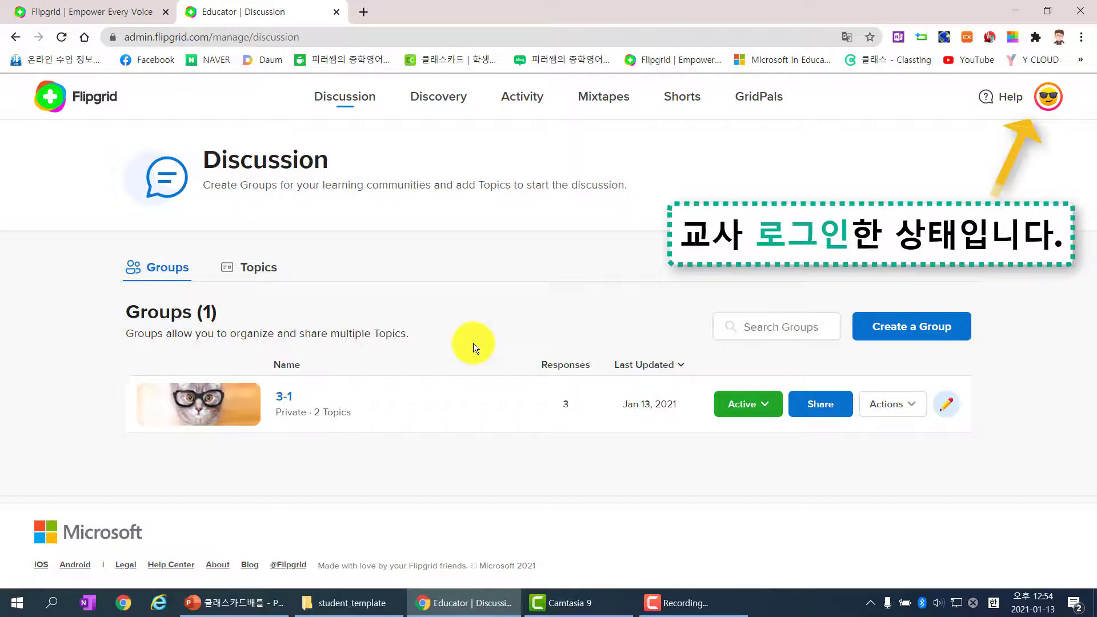
Step: Open the 3-1 group and its topic 자기 소개를 해 주세요
click(244, 409)
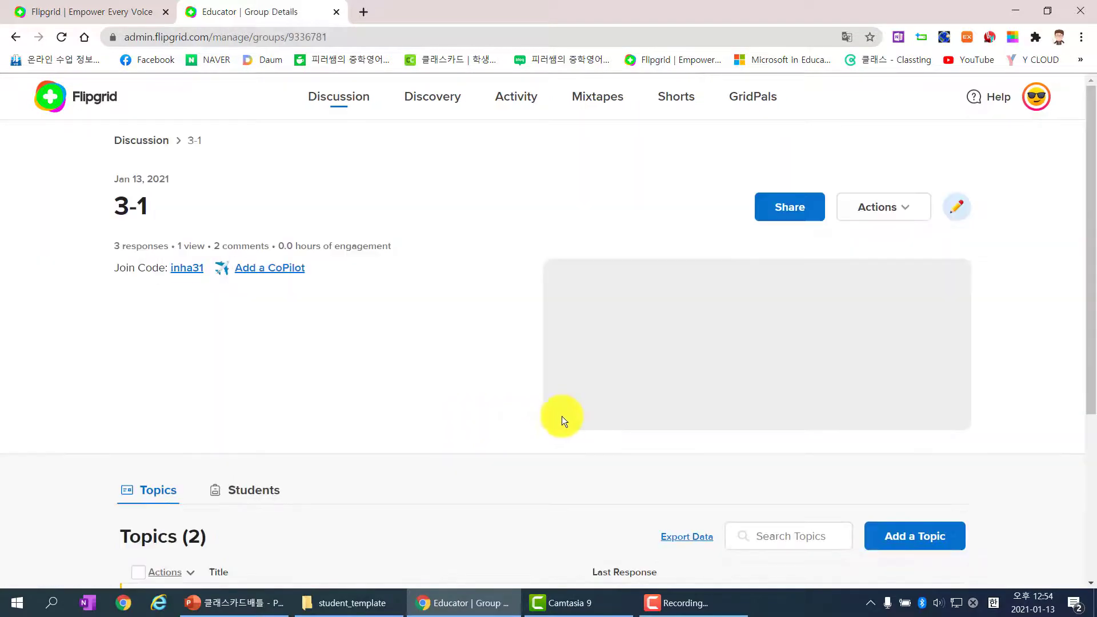
scroll(515, 413, down, 4)
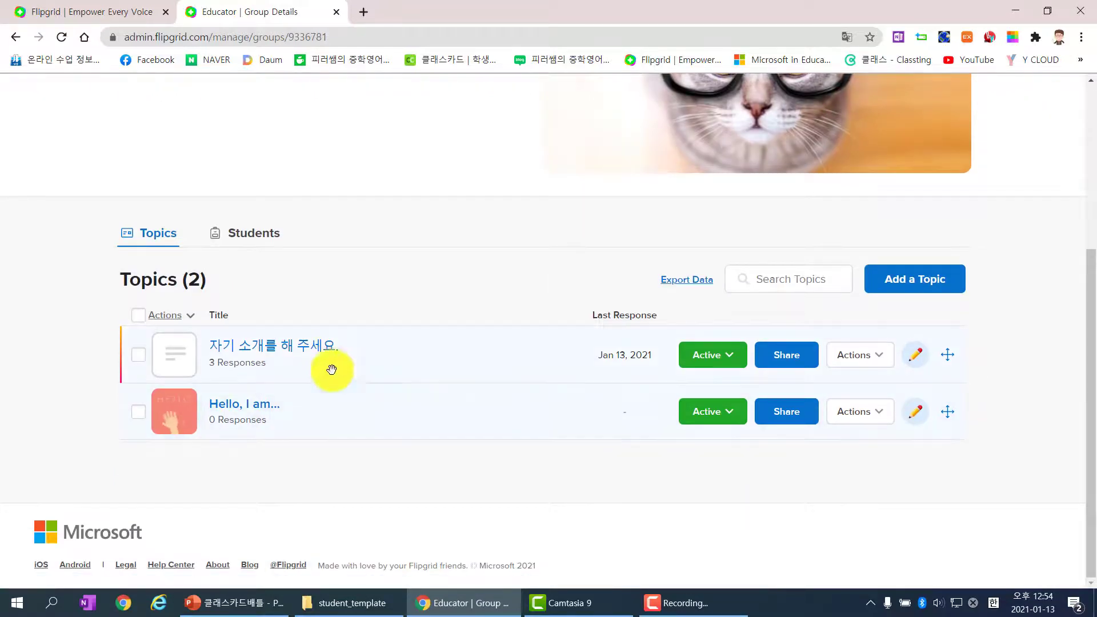
click(316, 355)
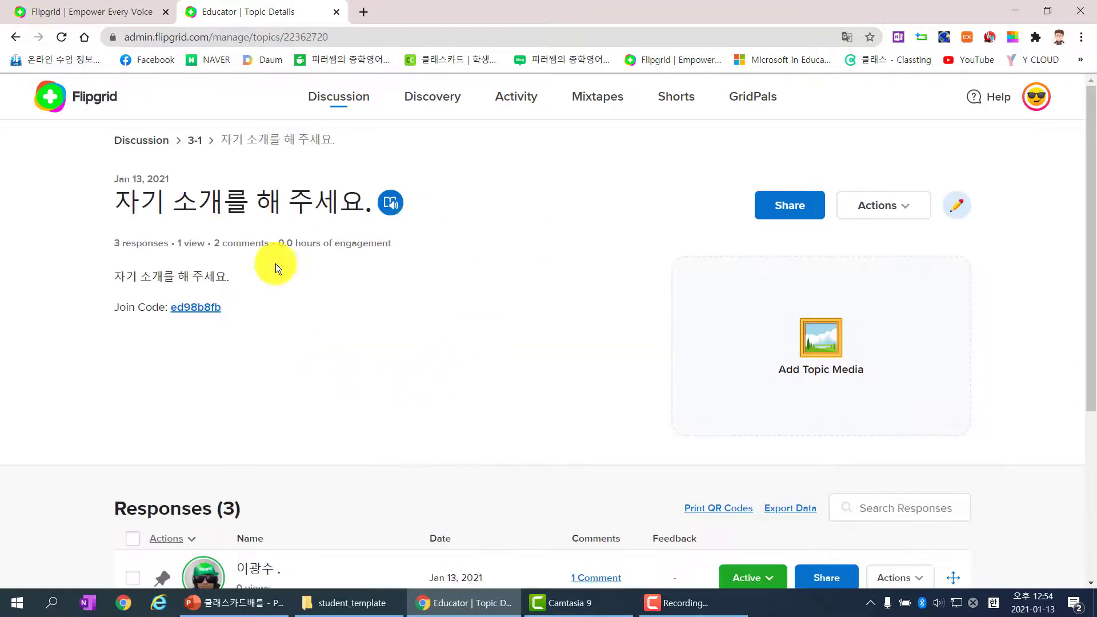
scroll(367, 327, down, 4)
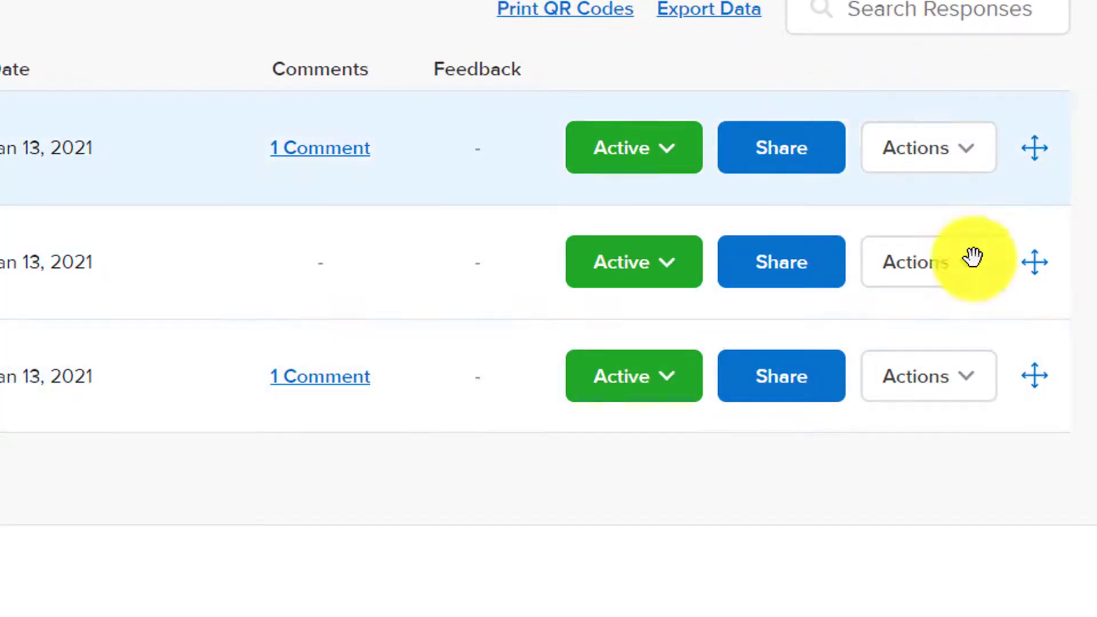
Step: Check the first response's Actions menu, then open that response's details page
click(963, 160)
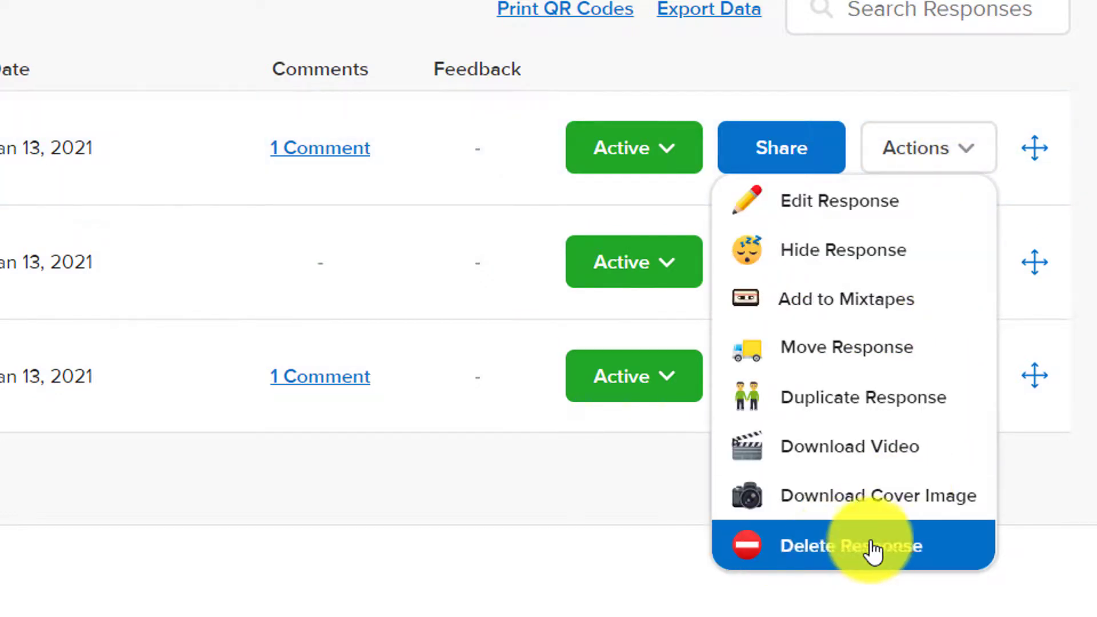
click(604, 568)
click(647, 165)
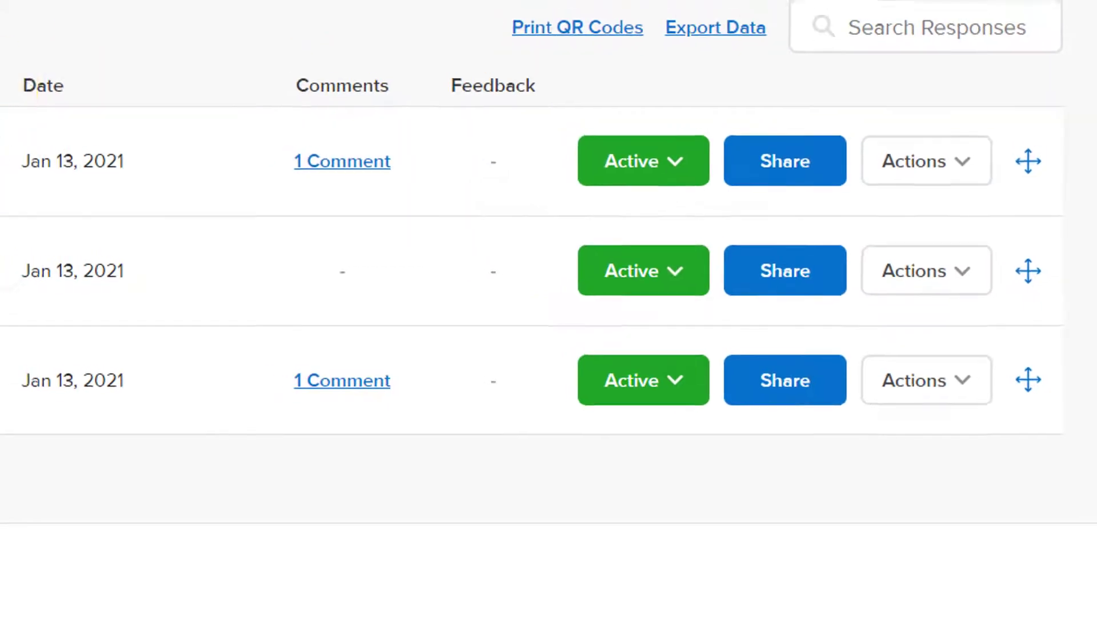
click(85, 125)
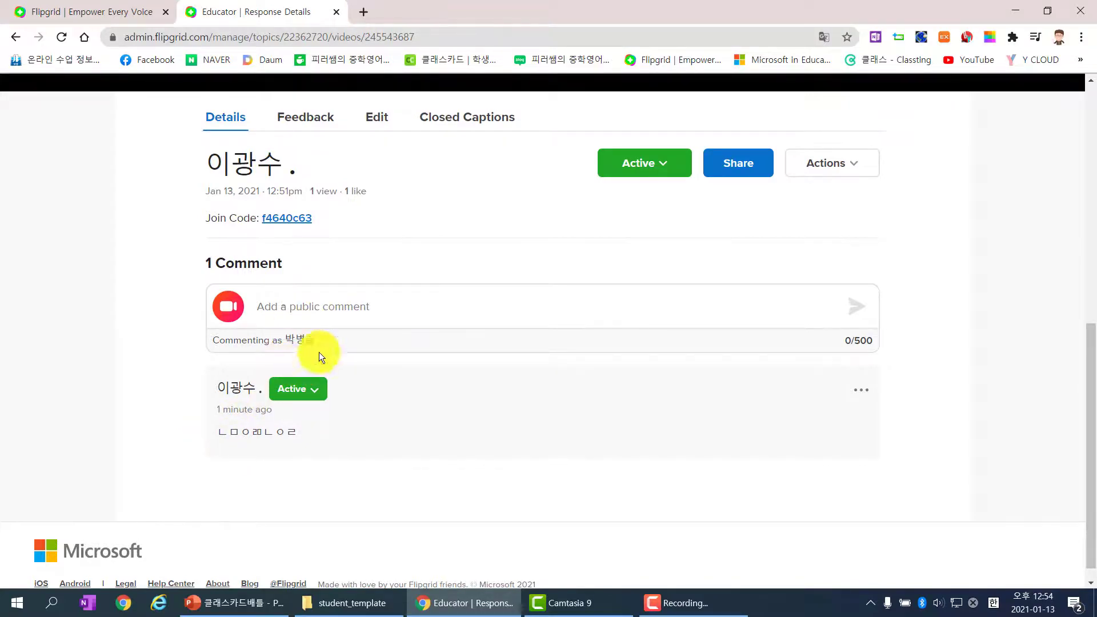
Step: Show the Feedback tab with the private feedback, grading rubric and comments
scroll(260, 343, up, 1)
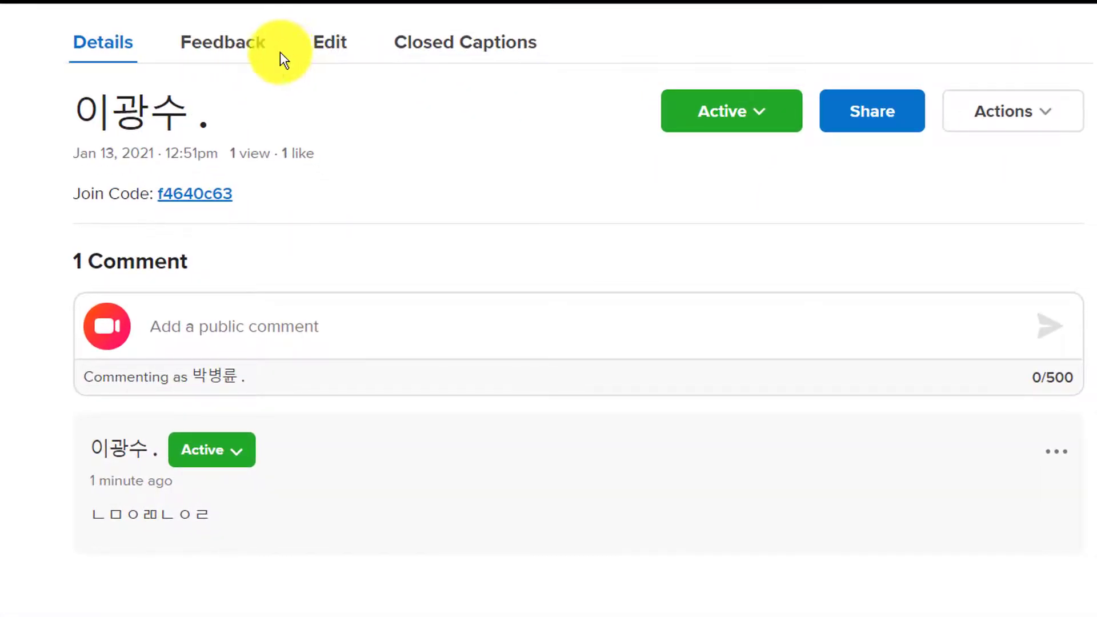
click(252, 51)
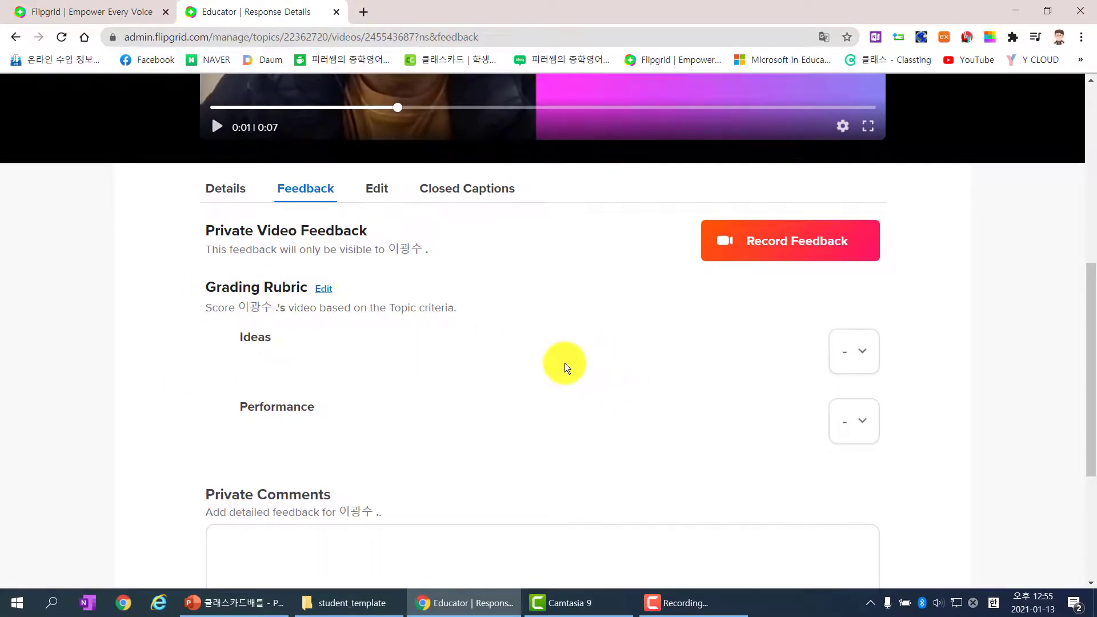
Step: Score the rubric with 4 for Ideas and 5 for Performance
scroll(547, 368, down, 1)
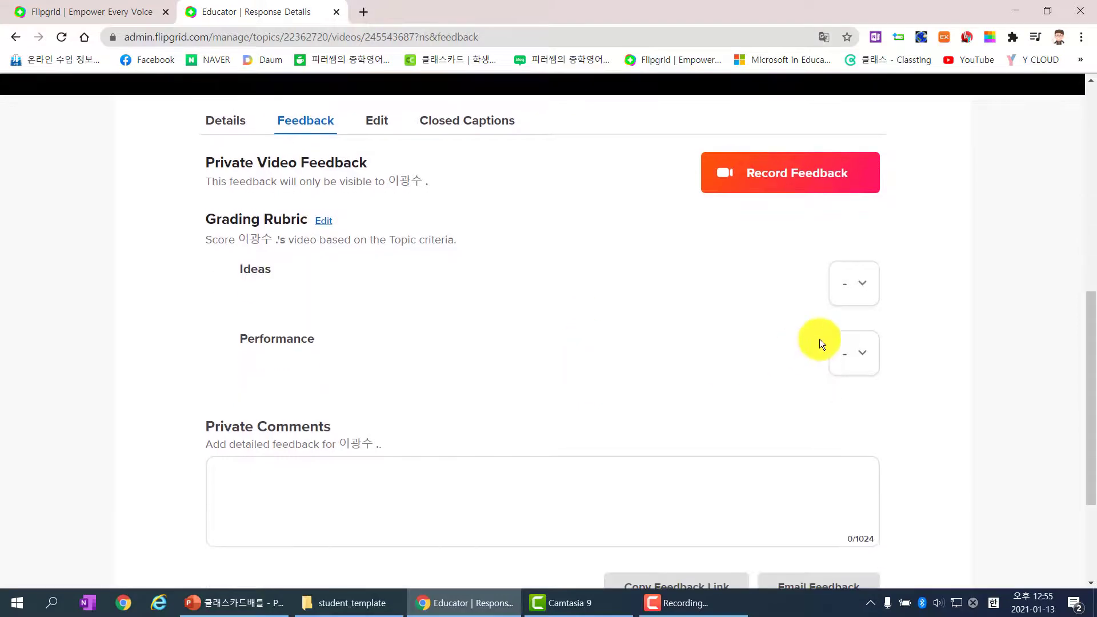
click(868, 286)
click(853, 336)
click(866, 346)
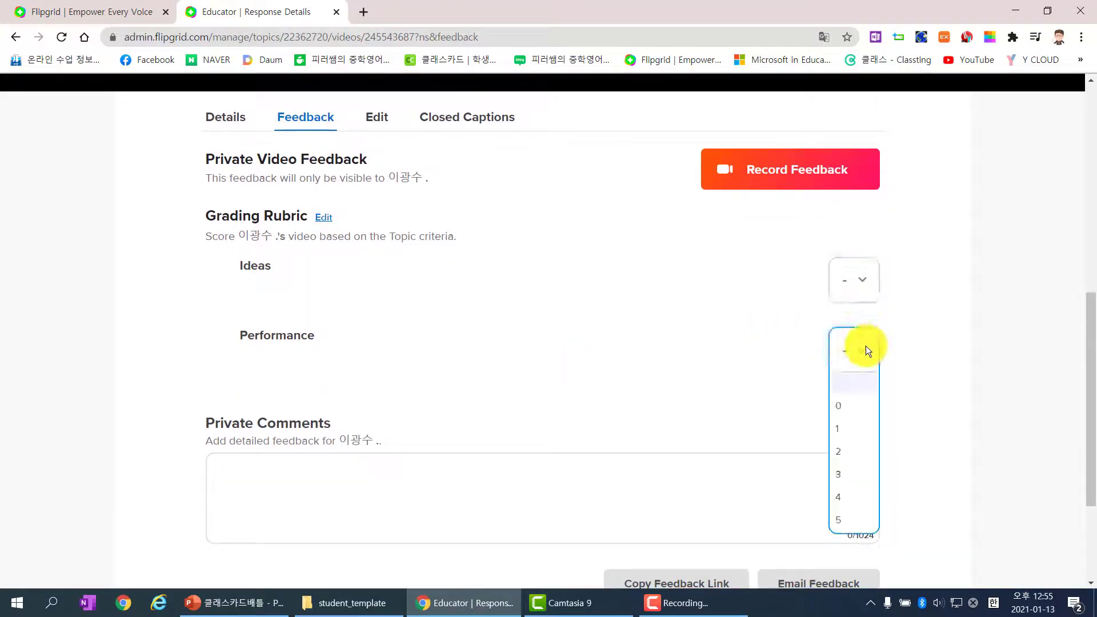
click(902, 375)
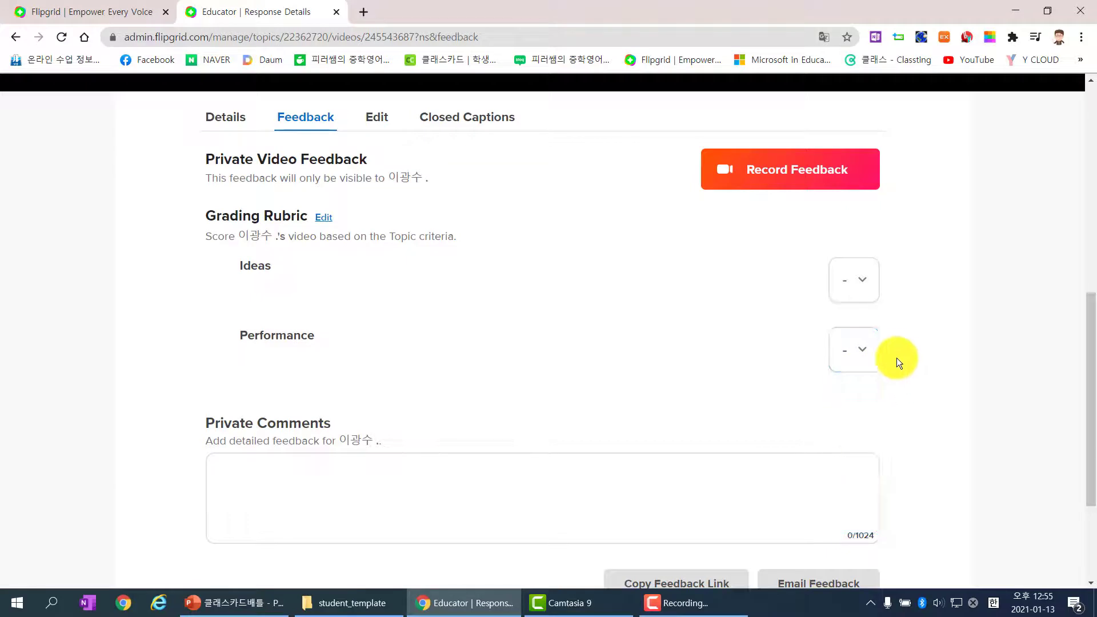
click(863, 284)
click(857, 429)
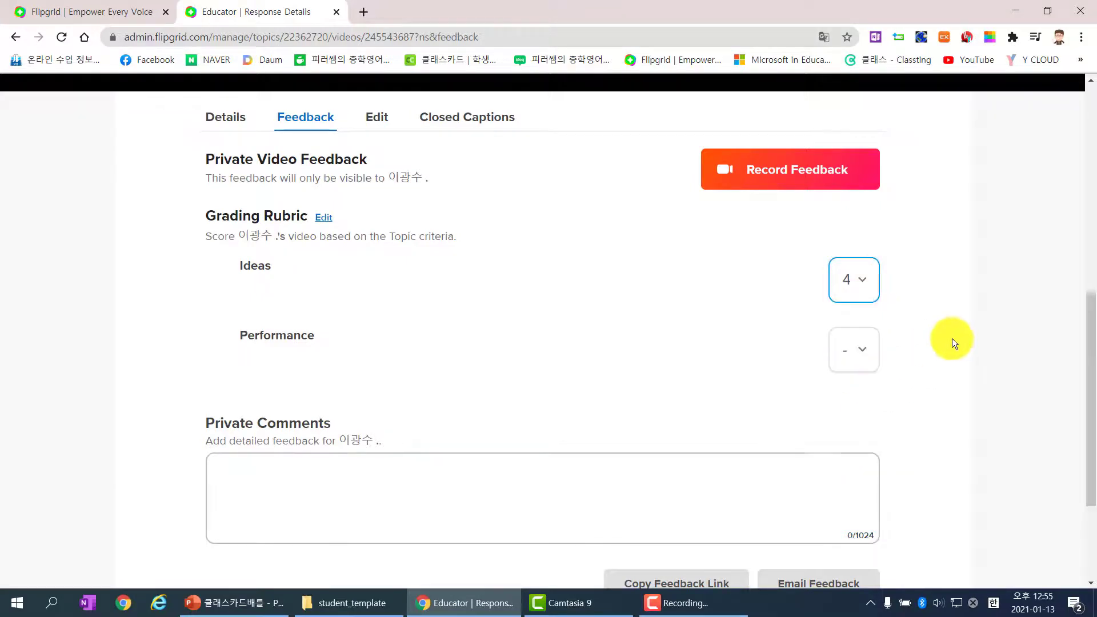
click(876, 351)
click(850, 519)
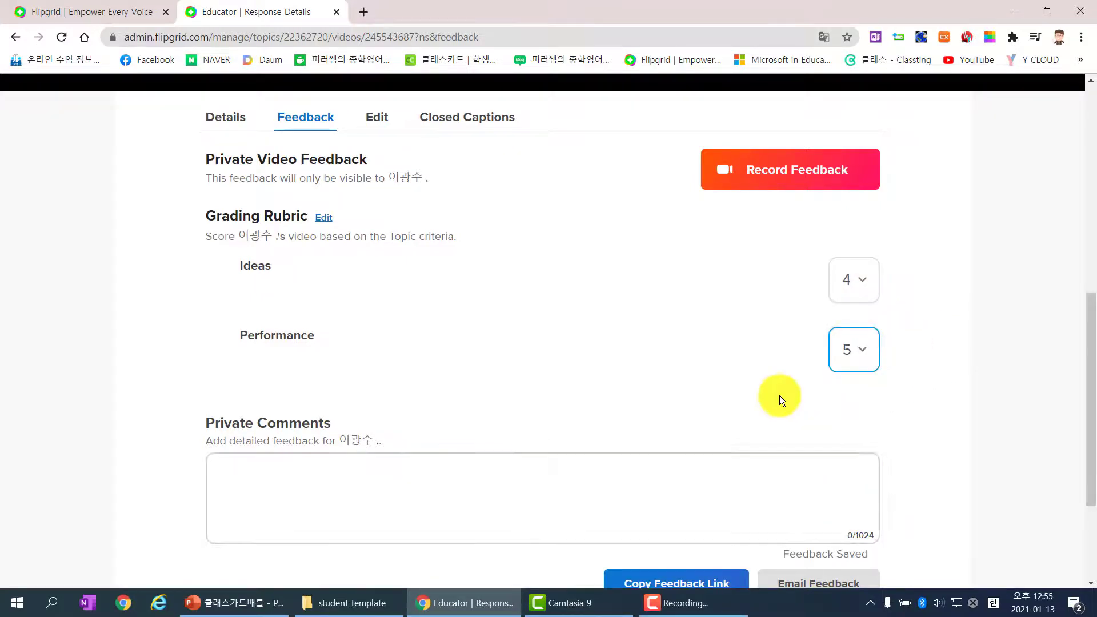
Step: Add and save the private comment 'Great Job!' for the student
scroll(759, 358, down, 3)
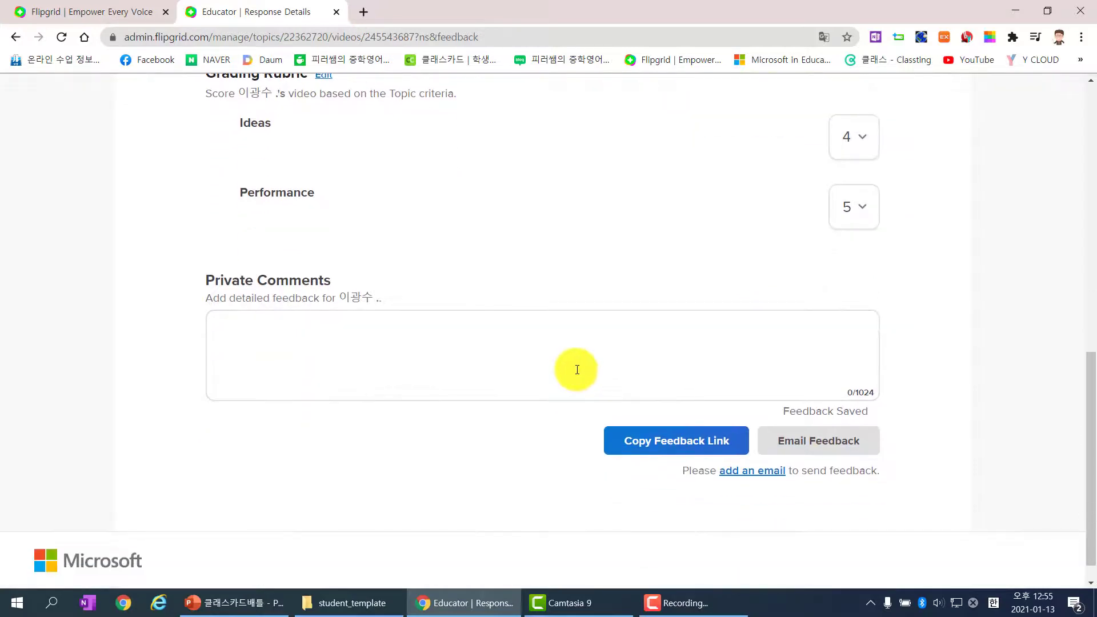
click(575, 362)
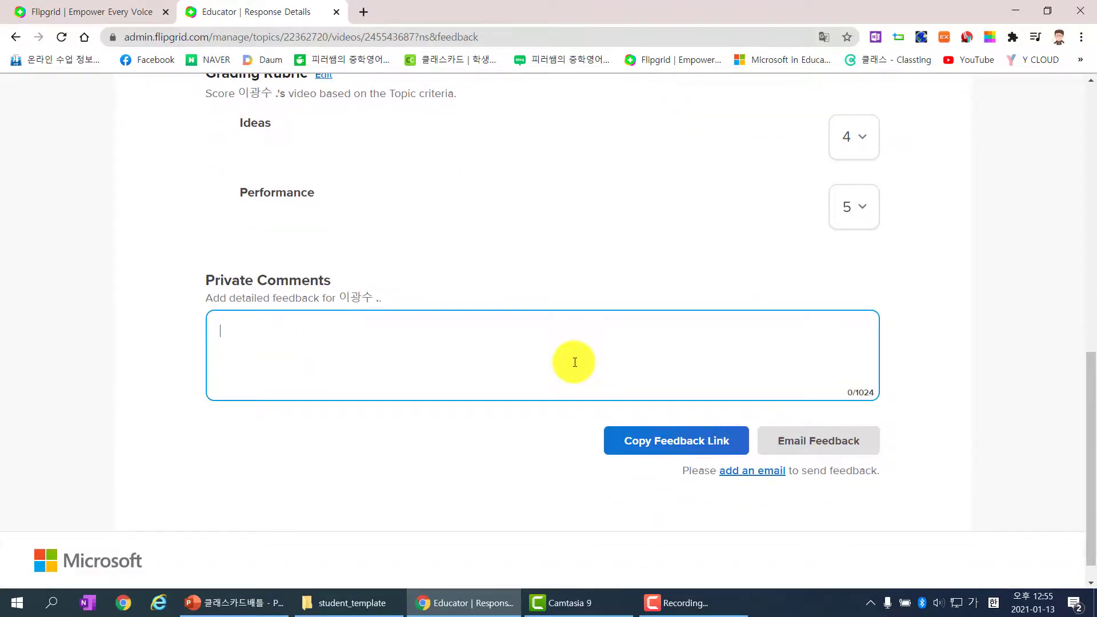
text(Great Job!)
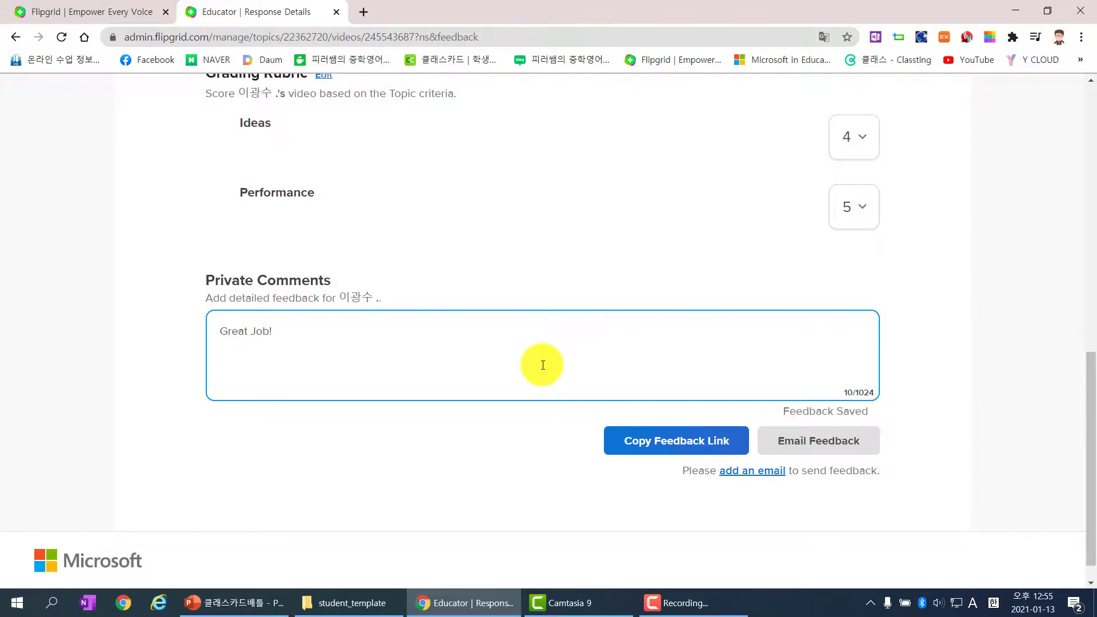
click(532, 253)
scroll(535, 258, up, 1)
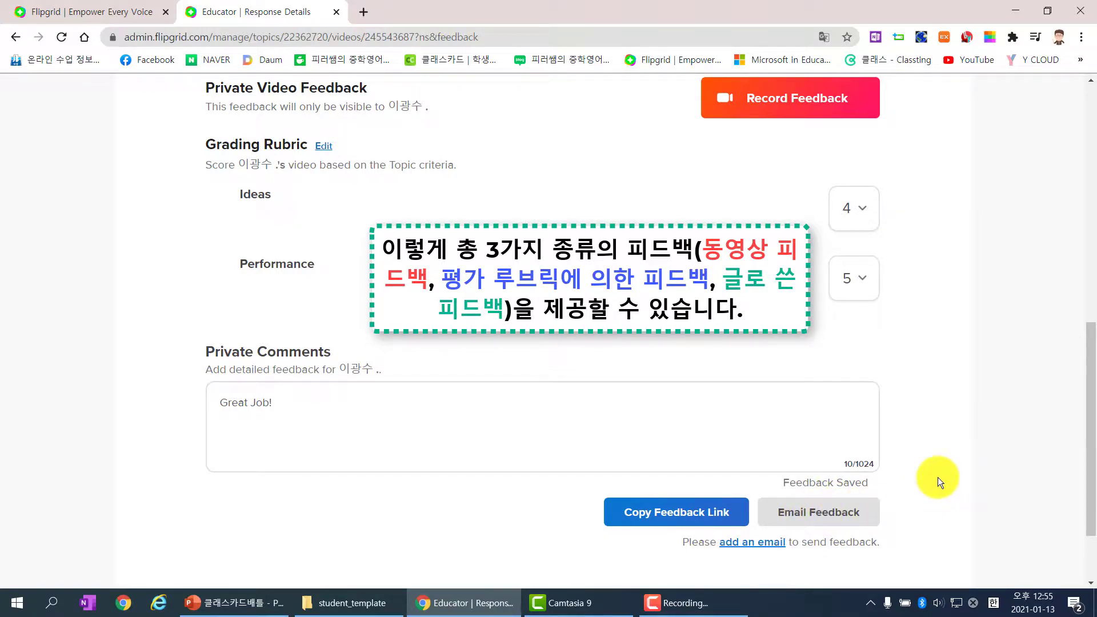
scroll(937, 468, down, 1)
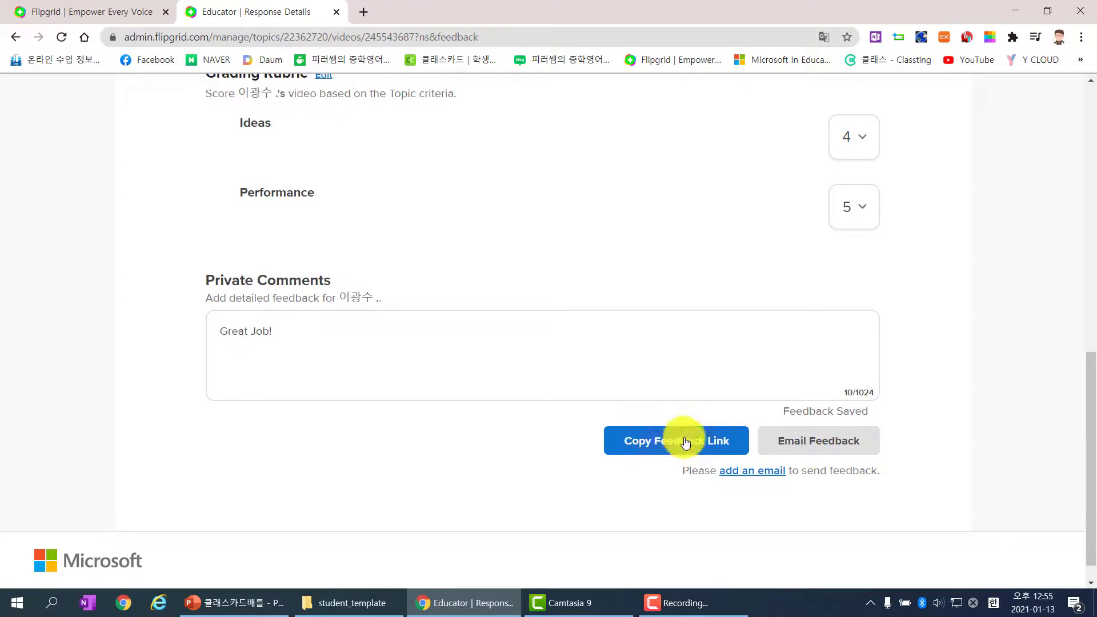
Step: Copy the feedback link, load it in a new tab to verify, then return to the Educator tab
click(666, 443)
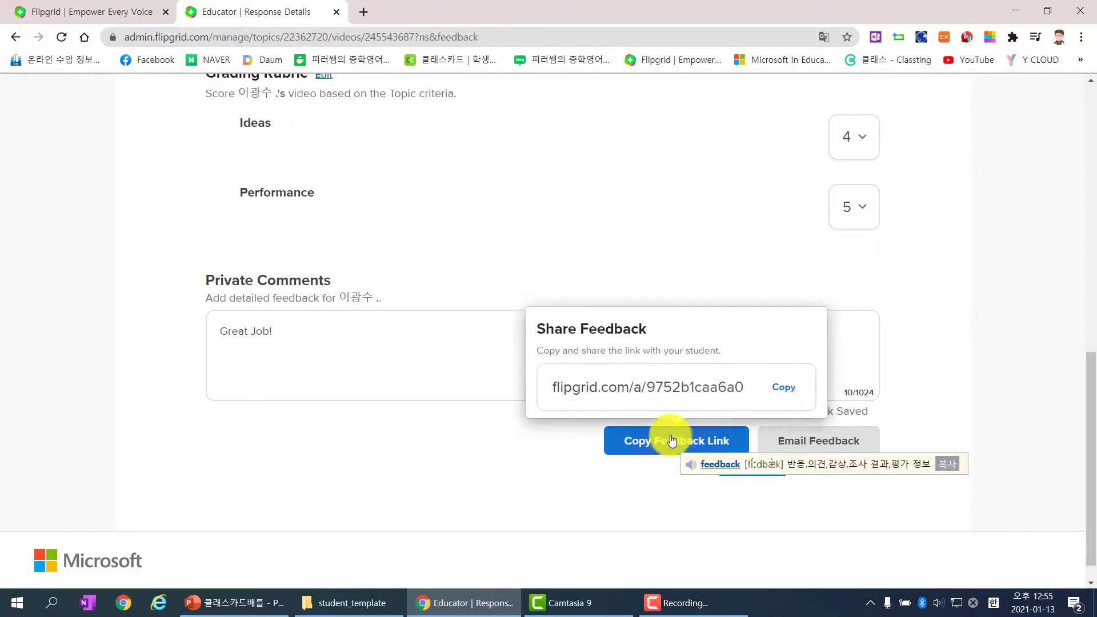
click(776, 390)
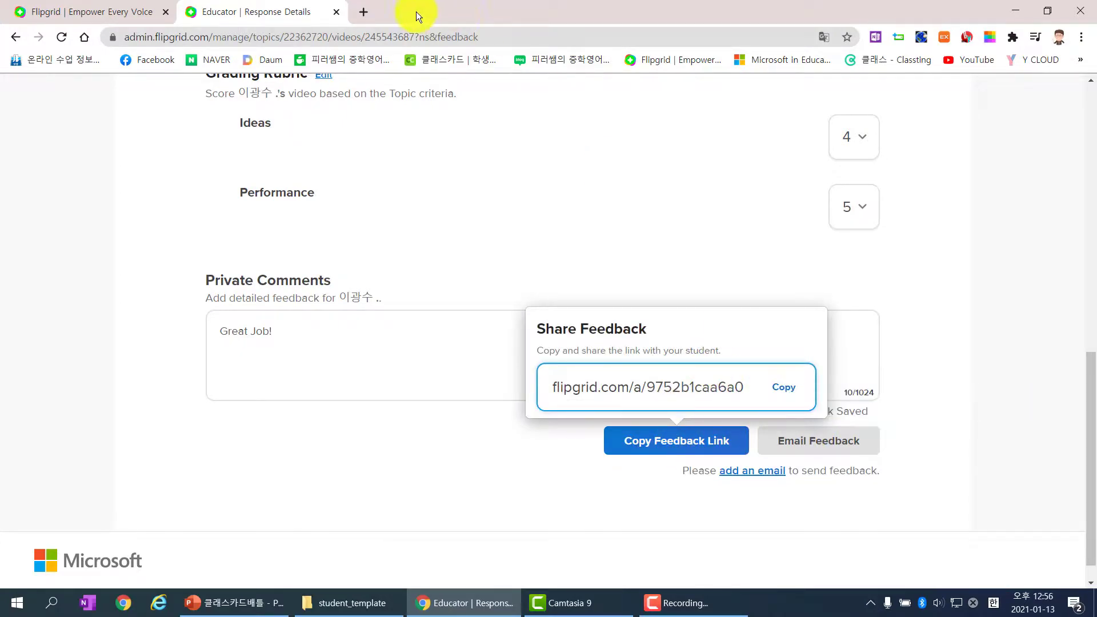
click(372, 10)
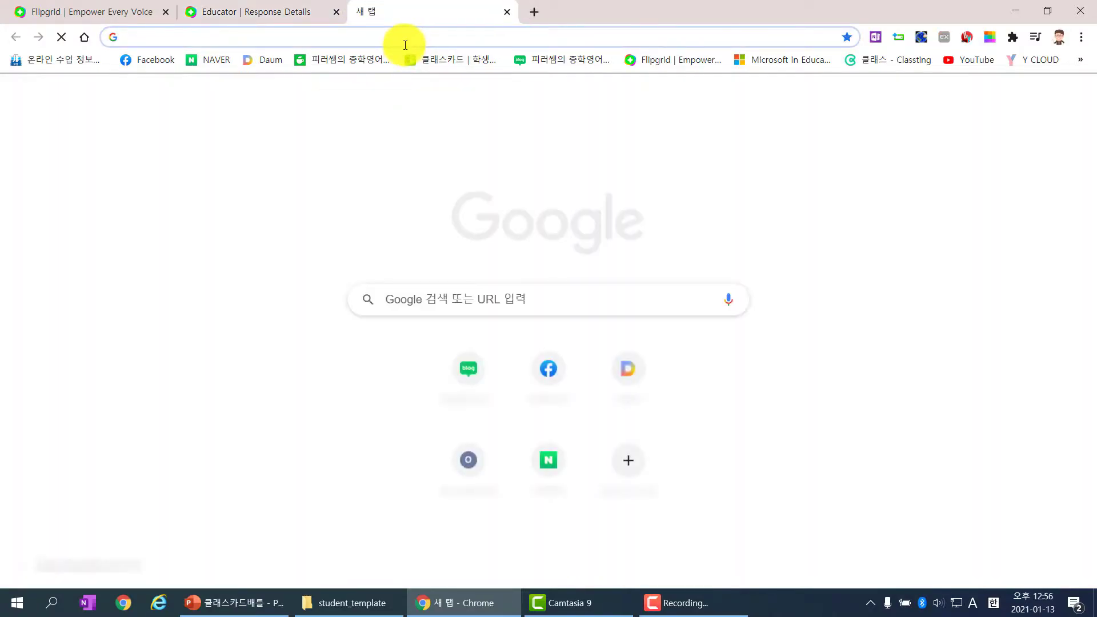
key(ctrl+v)
key(Return)
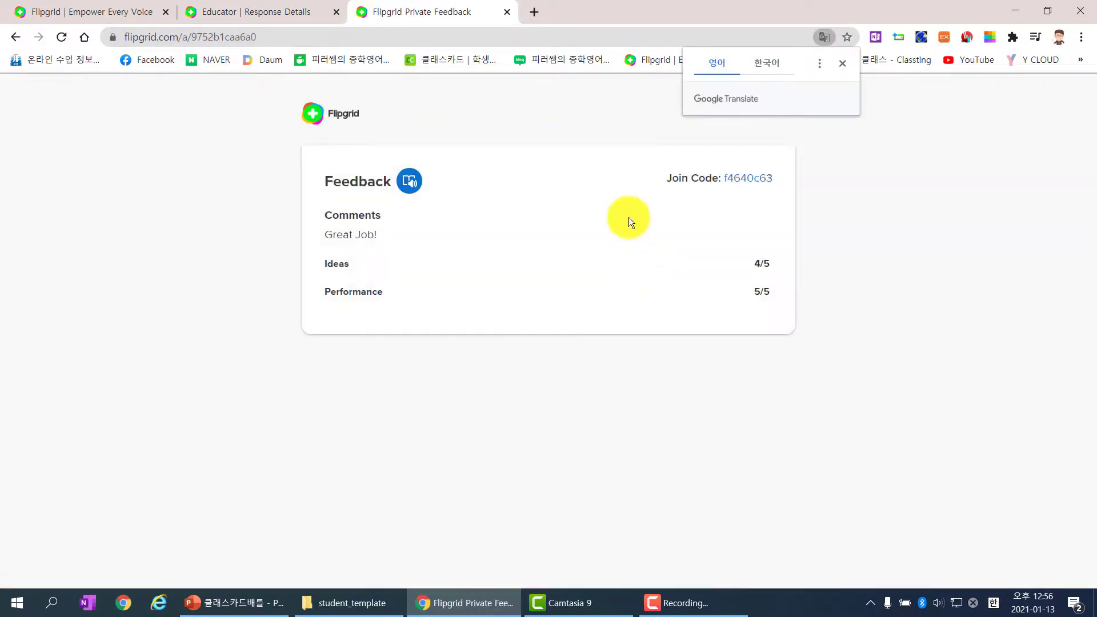
click(842, 64)
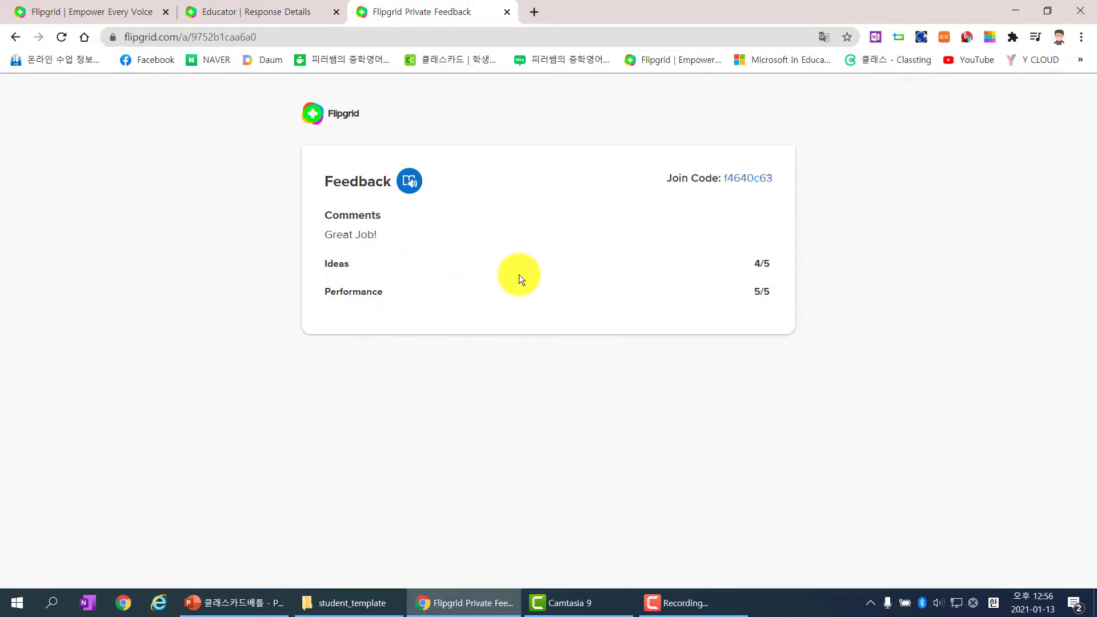
click(286, 21)
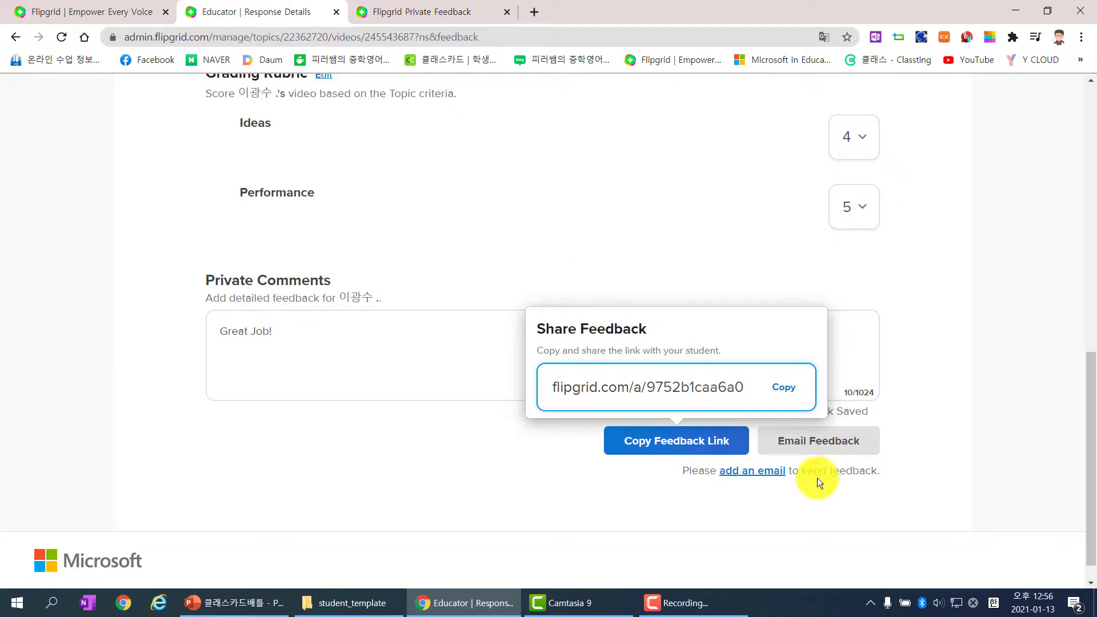
click(769, 477)
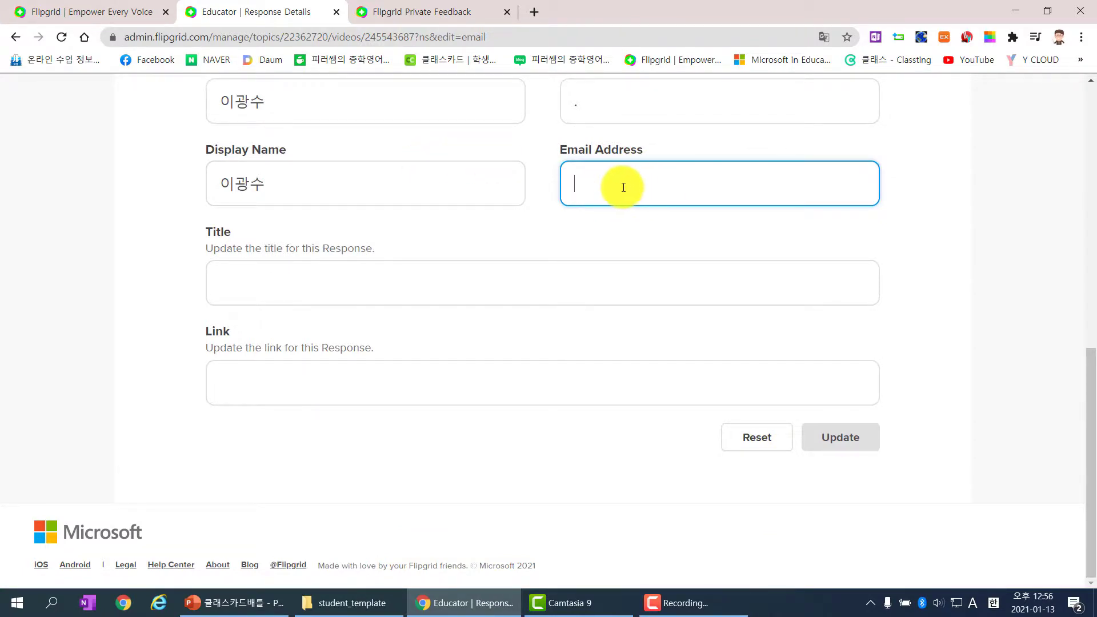
click(17, 38)
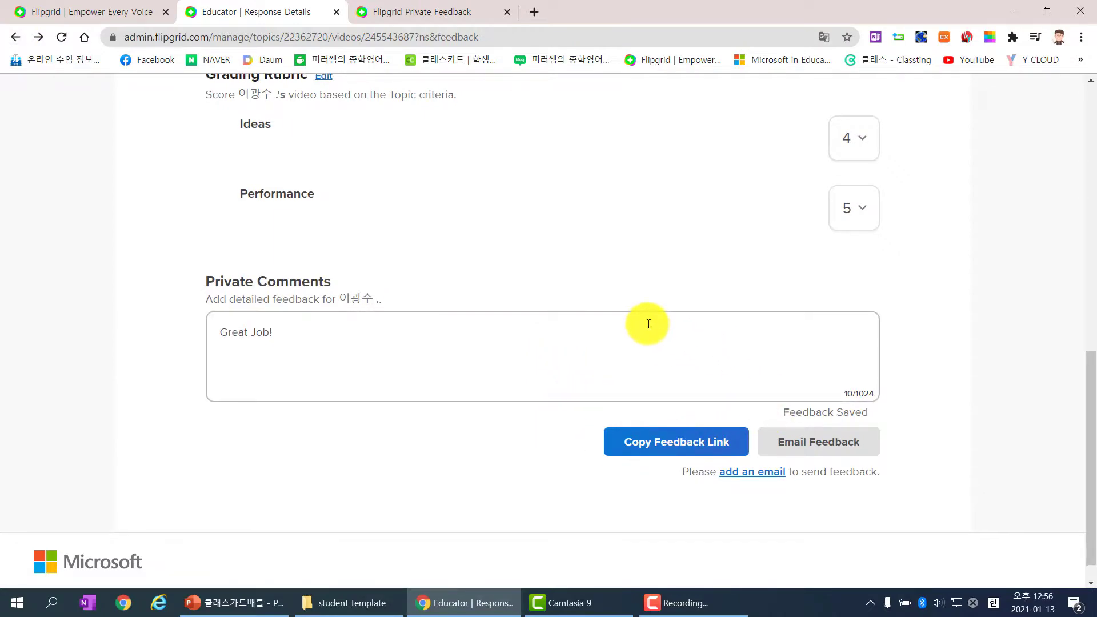
scroll(637, 340, up, 3)
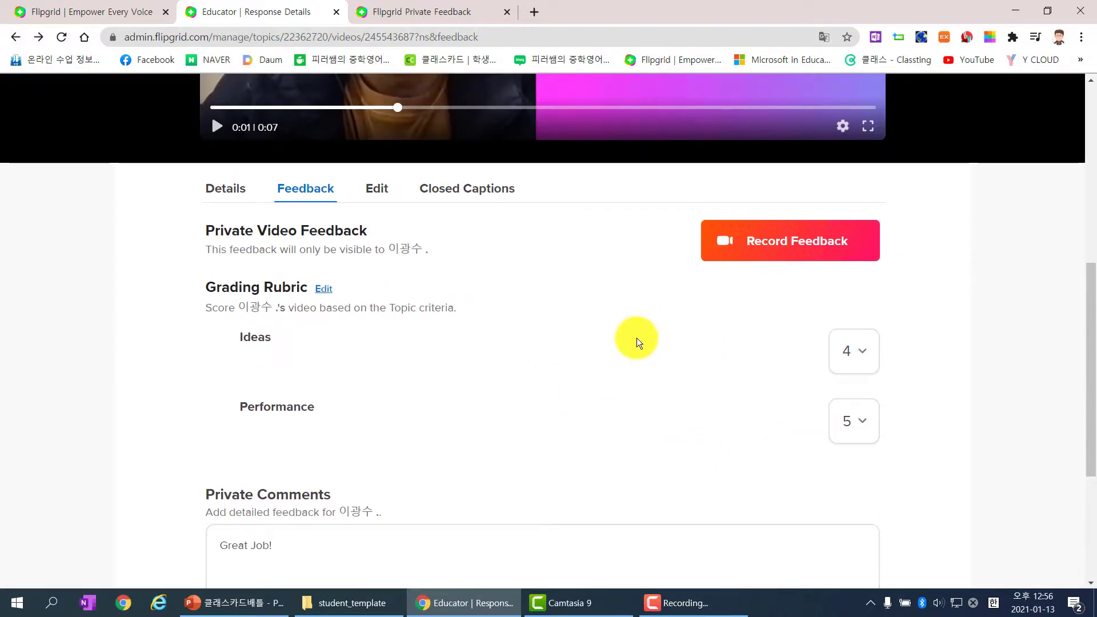
scroll(636, 352, down, 1)
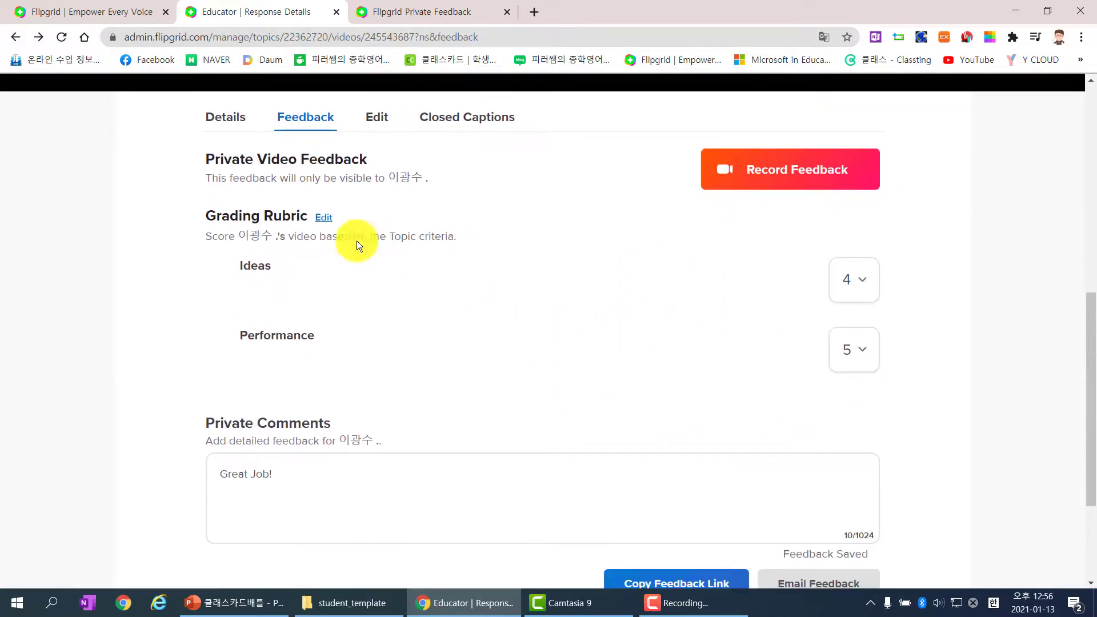
click(319, 222)
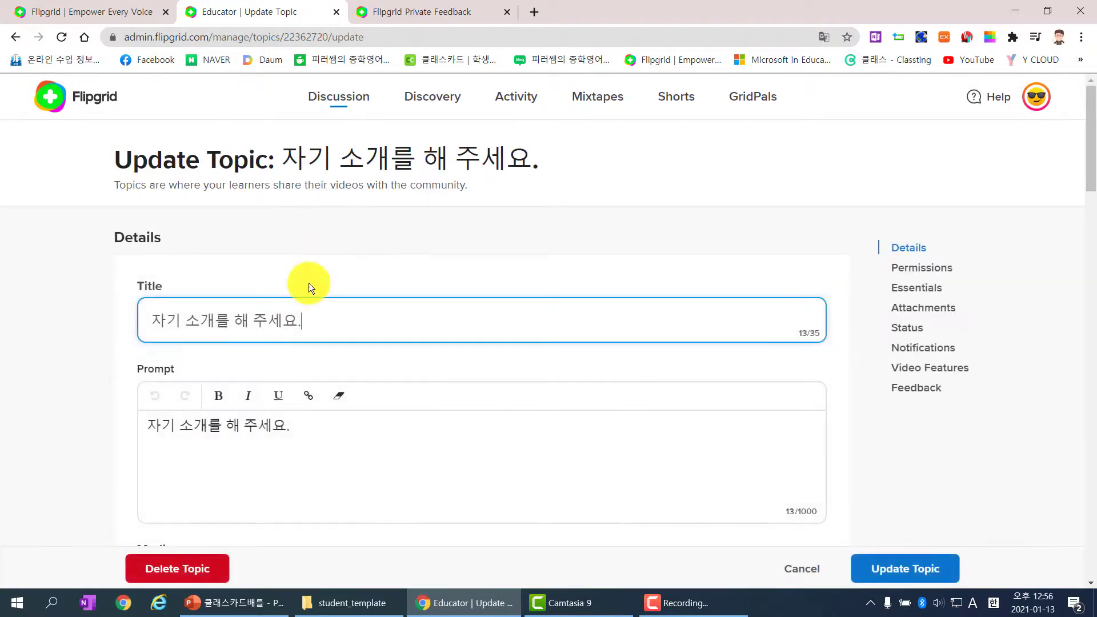
scroll(84, 351, down, 14)
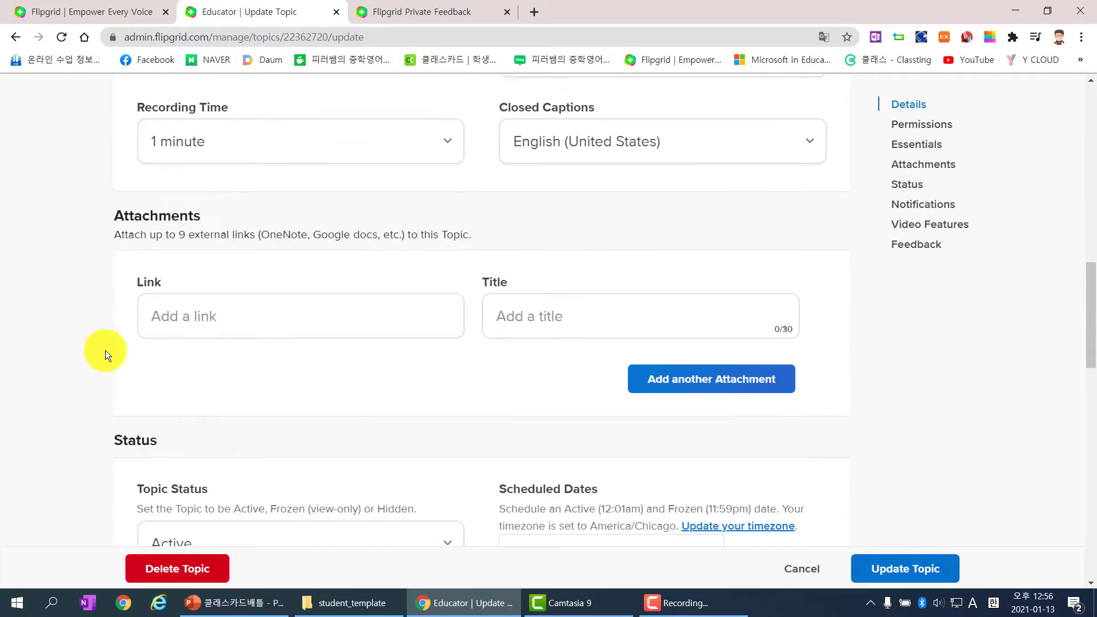
scroll(105, 351, down, 15)
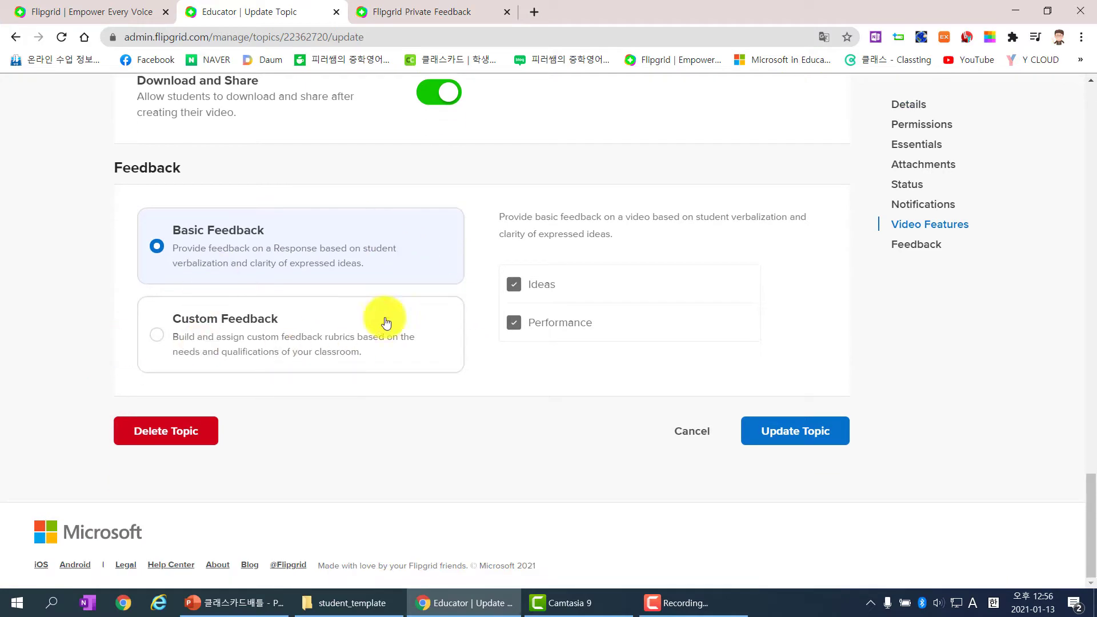
click(386, 322)
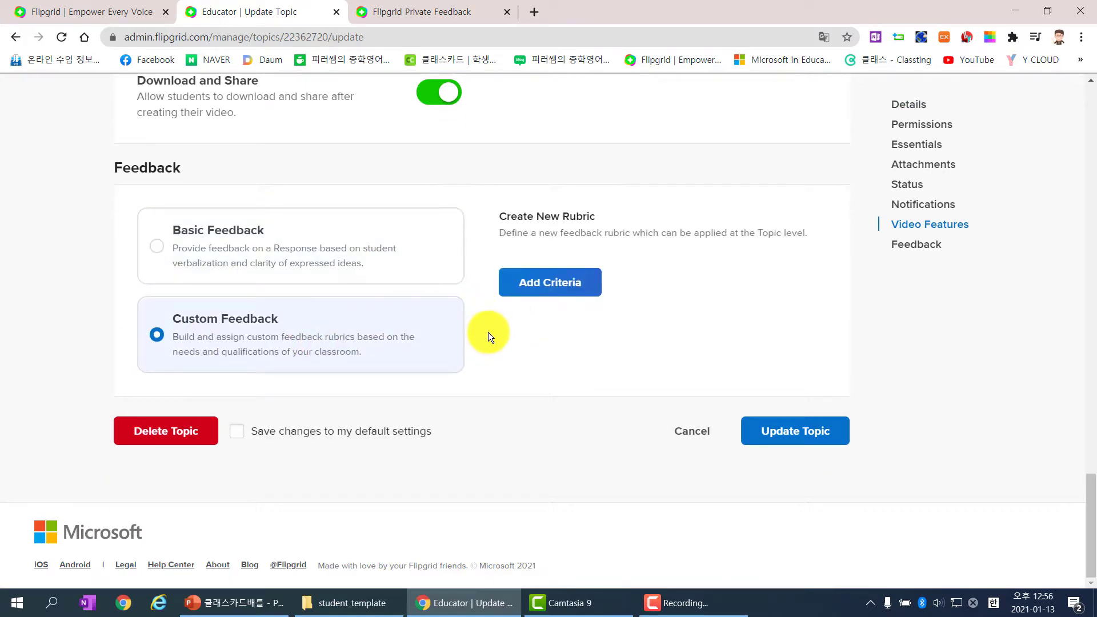
click(19, 37)
scroll(500, 471, down, 6)
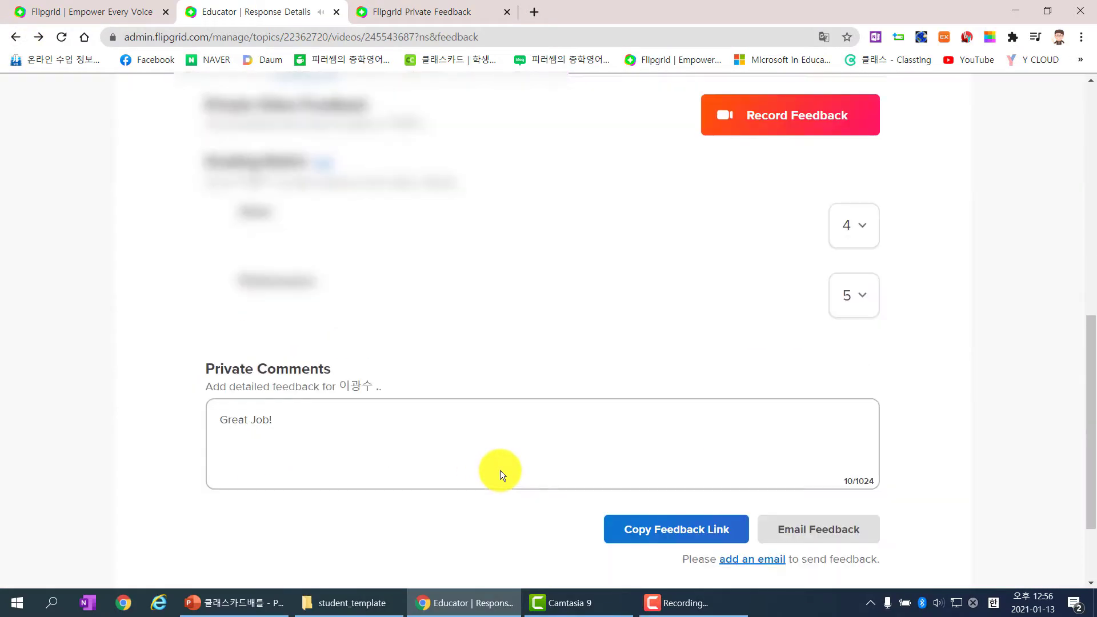
Step: In the Edit tab, prefix the student's first name with their class number and click Update
scroll(499, 470, up, 2)
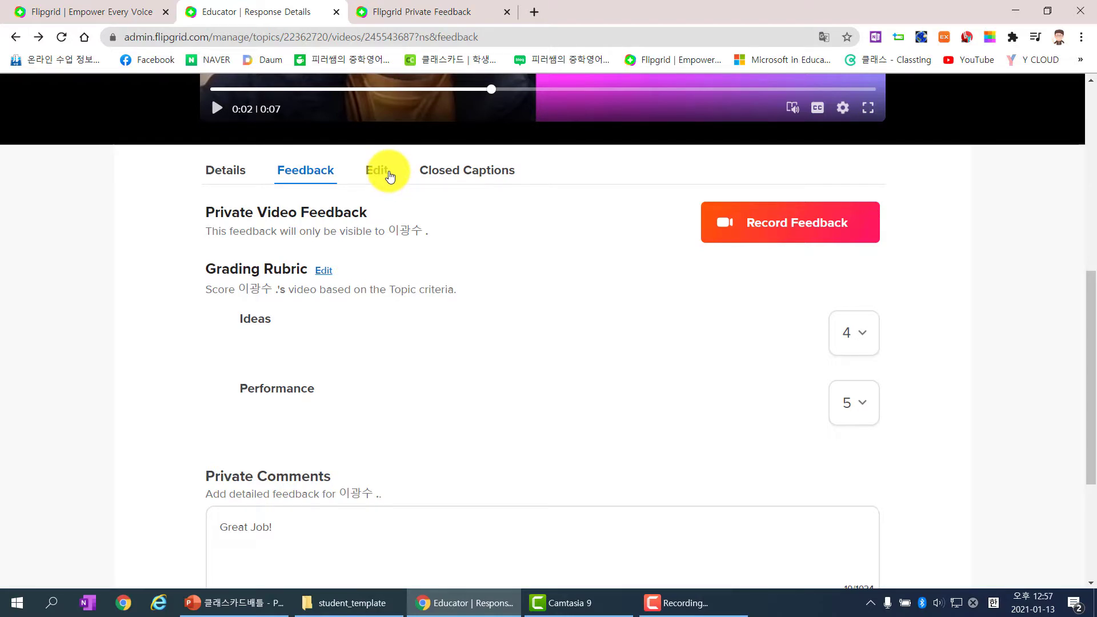
click(390, 175)
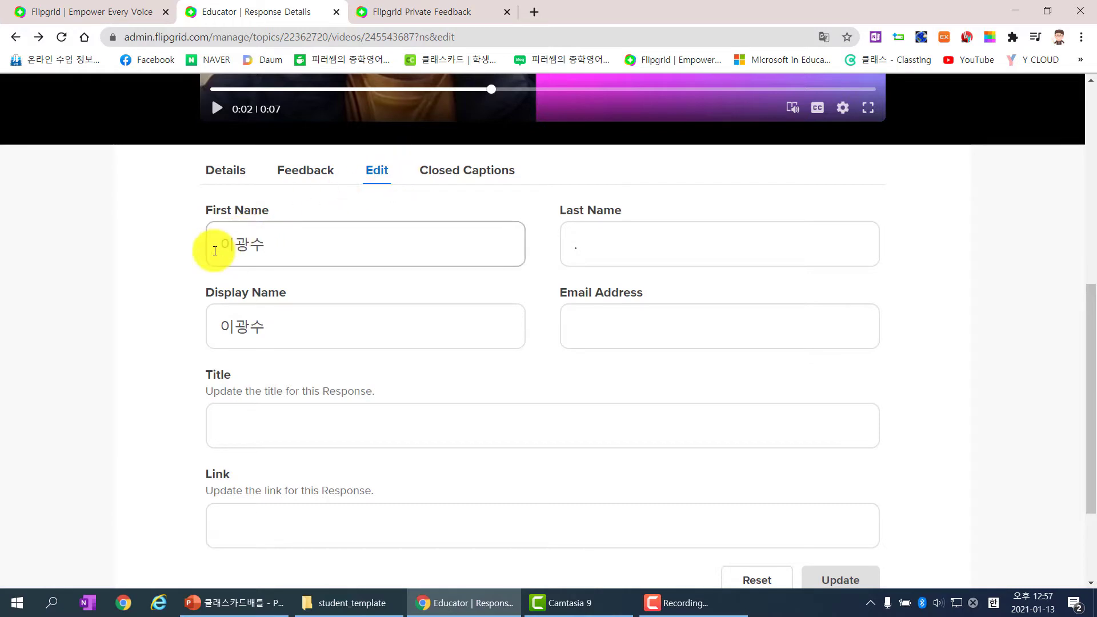
click(219, 251)
text(3106)
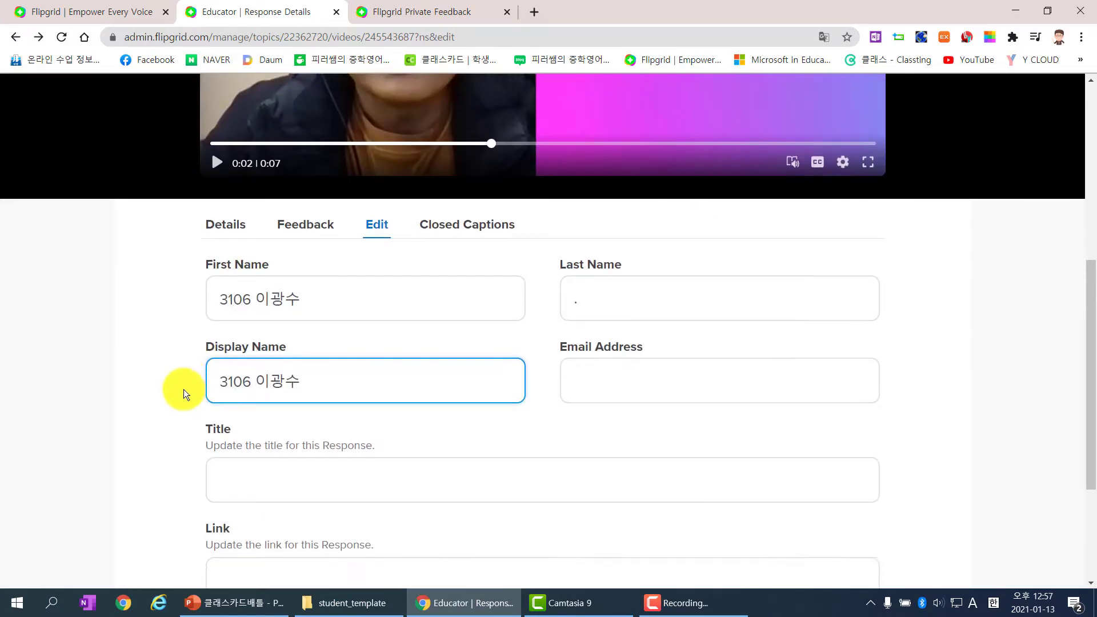
scroll(183, 393, down, 3)
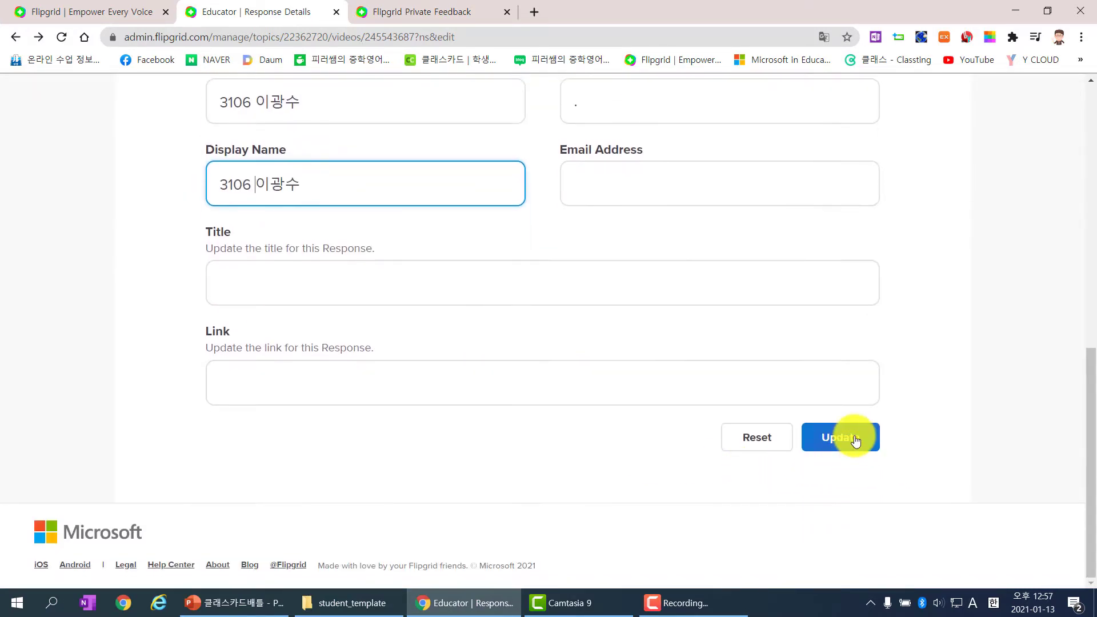
click(837, 437)
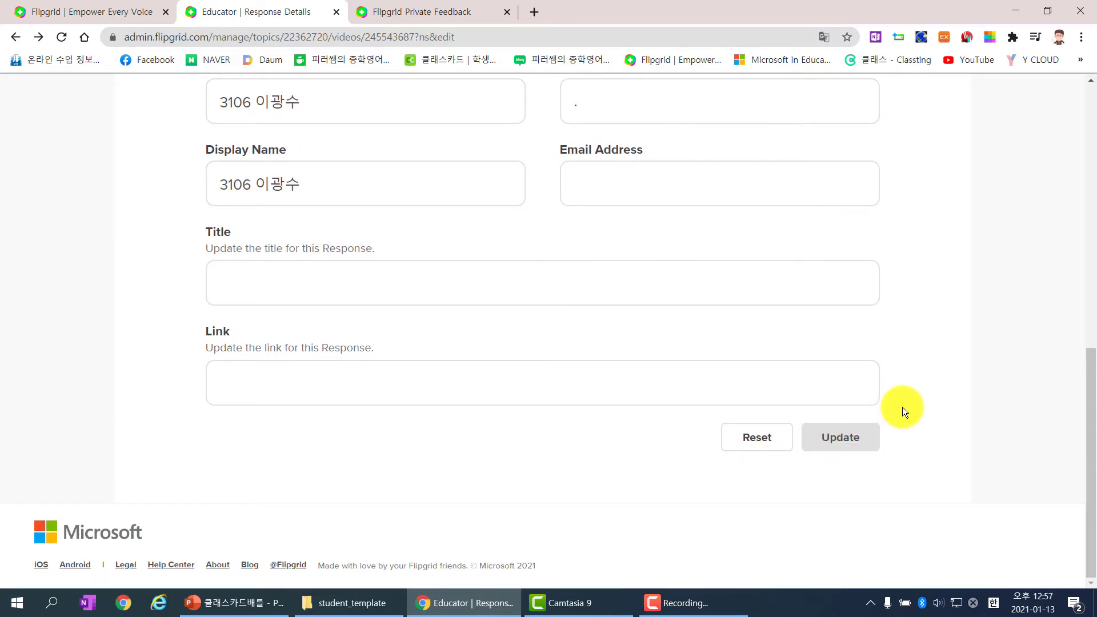
scroll(902, 407, up, 2)
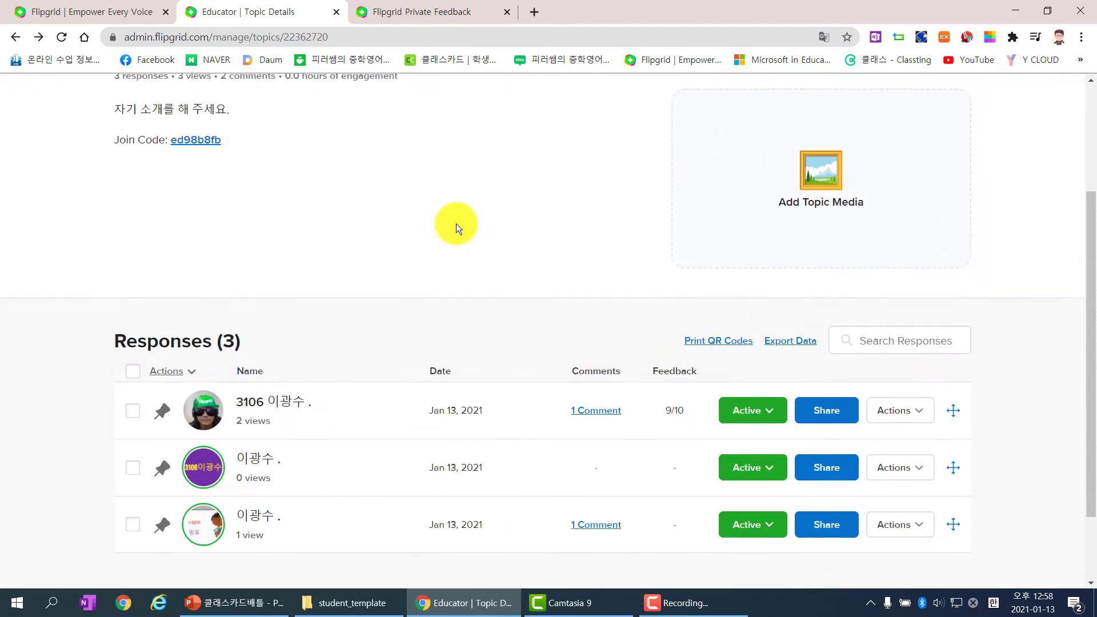
scroll(456, 224, down, 1)
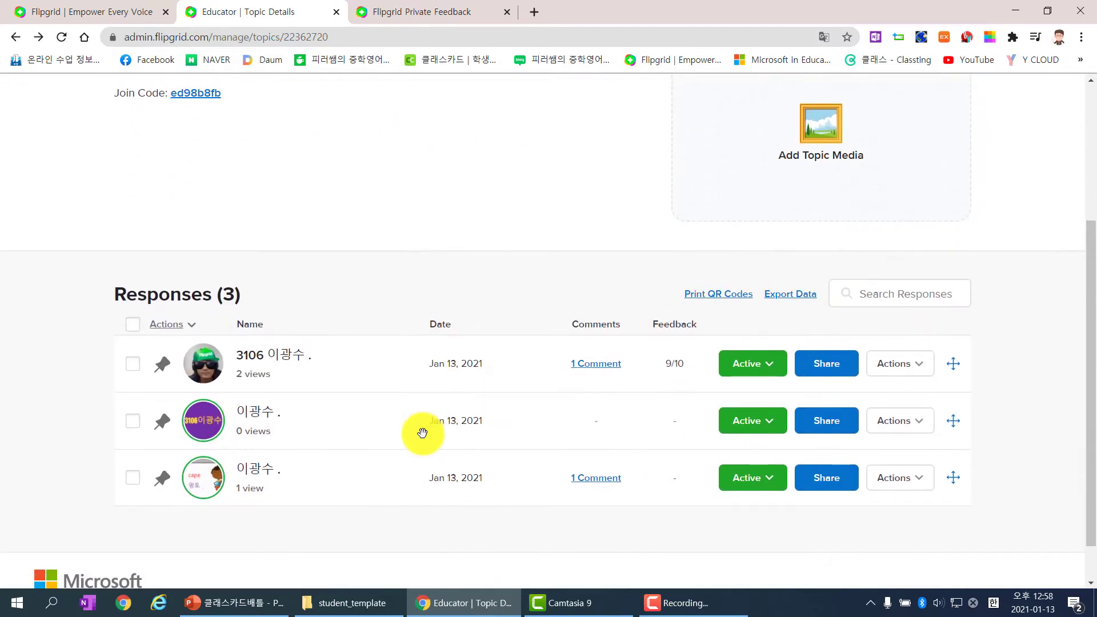